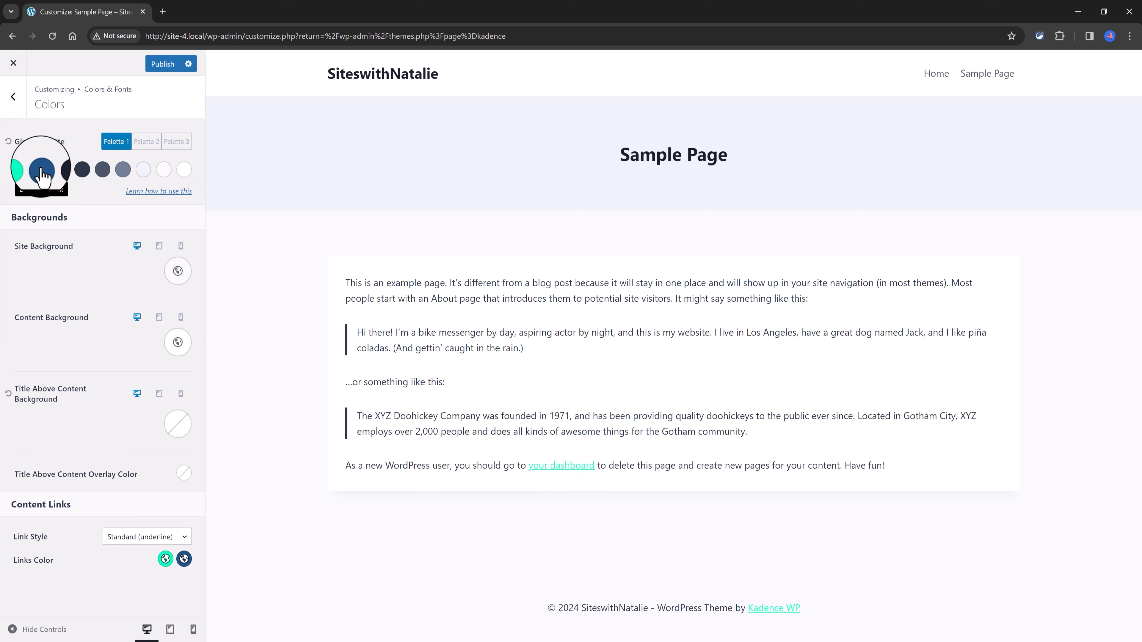
Step: Change the second global palette color to pink, hex D80E63
click(41, 171)
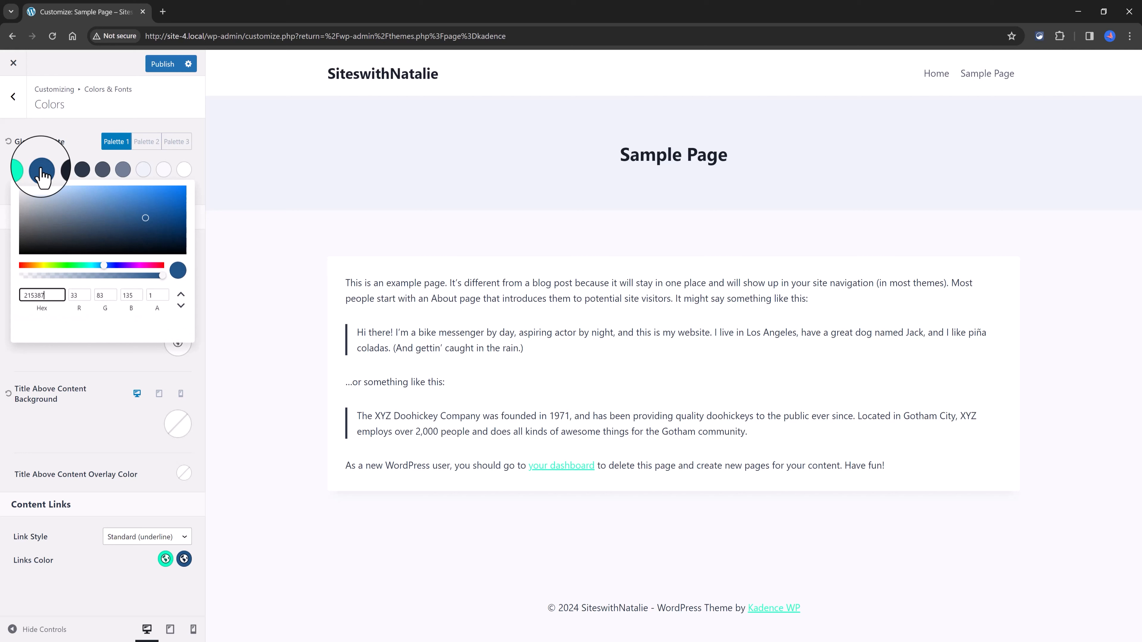
click(154, 266)
click(176, 196)
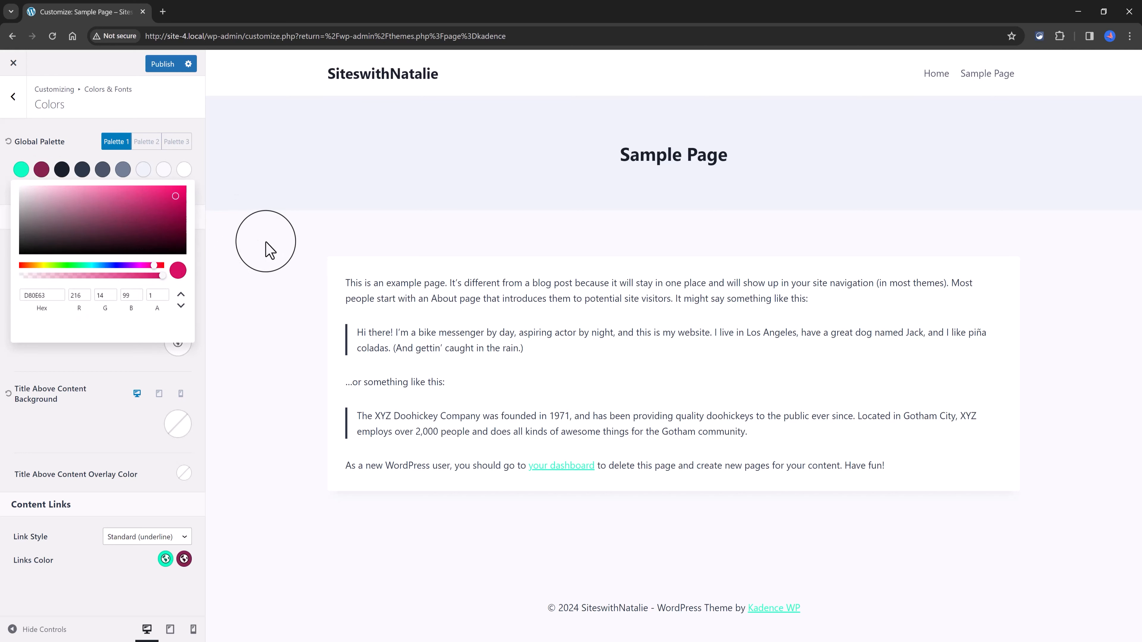
click(268, 248)
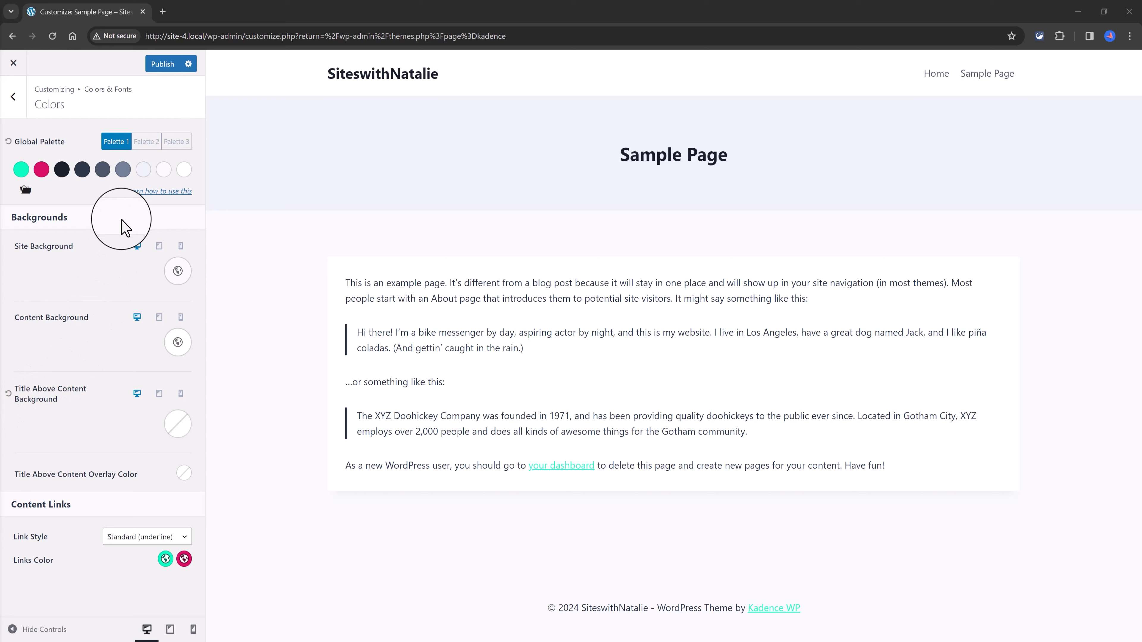
Step: Reset the global palette to its default colors
click(6, 138)
click(8, 143)
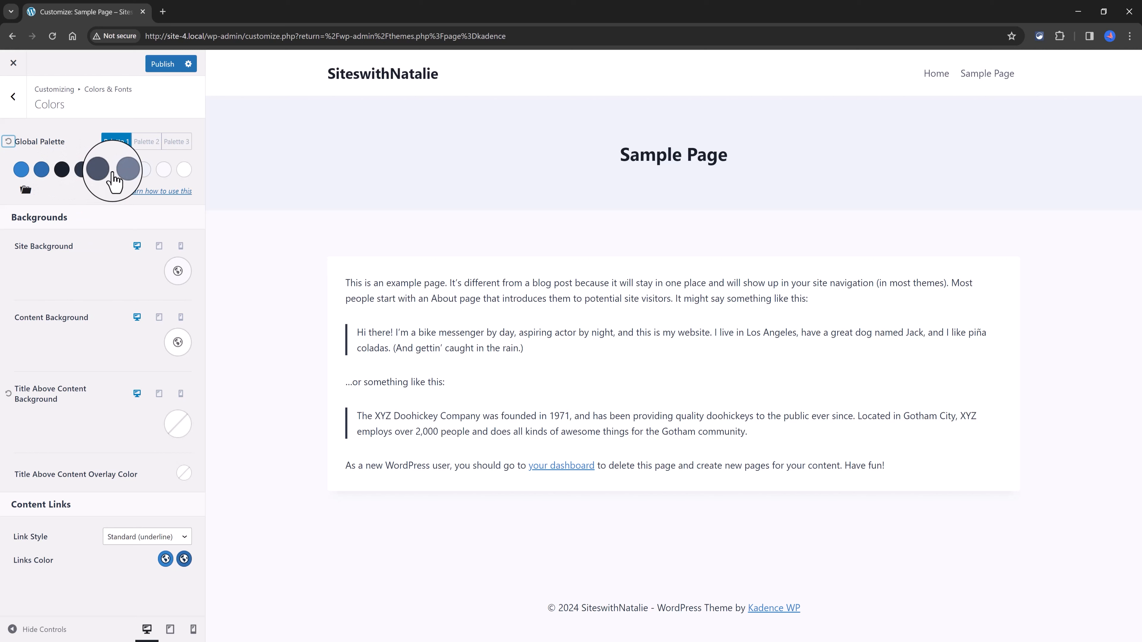
Step: Change the third global palette color to bright green, hex 1CFF0F
click(61, 169)
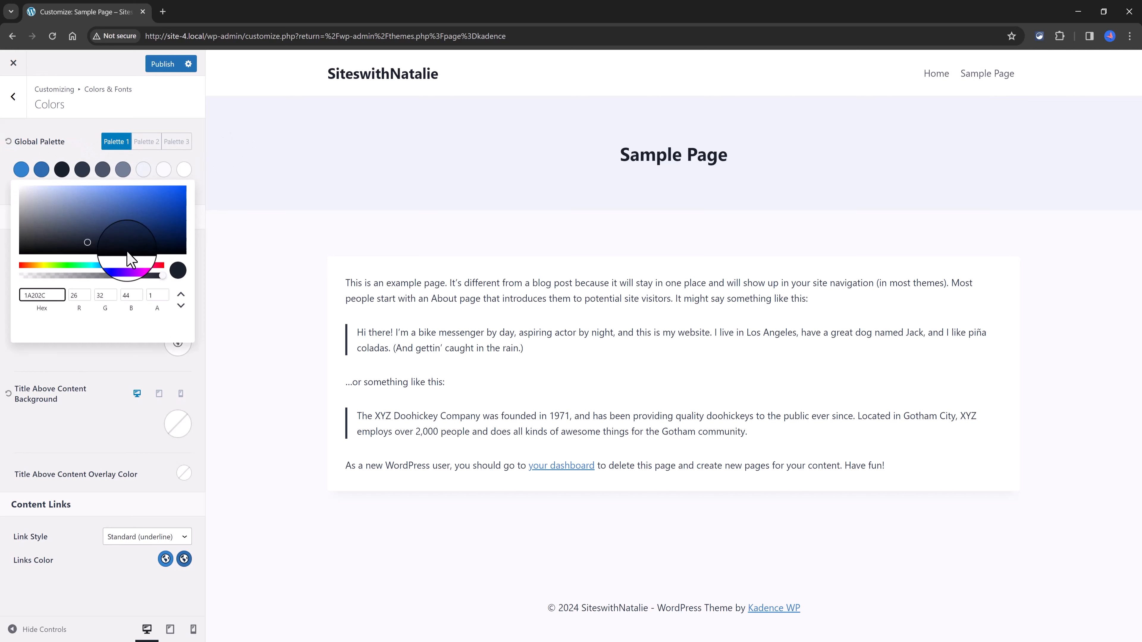
click(66, 265)
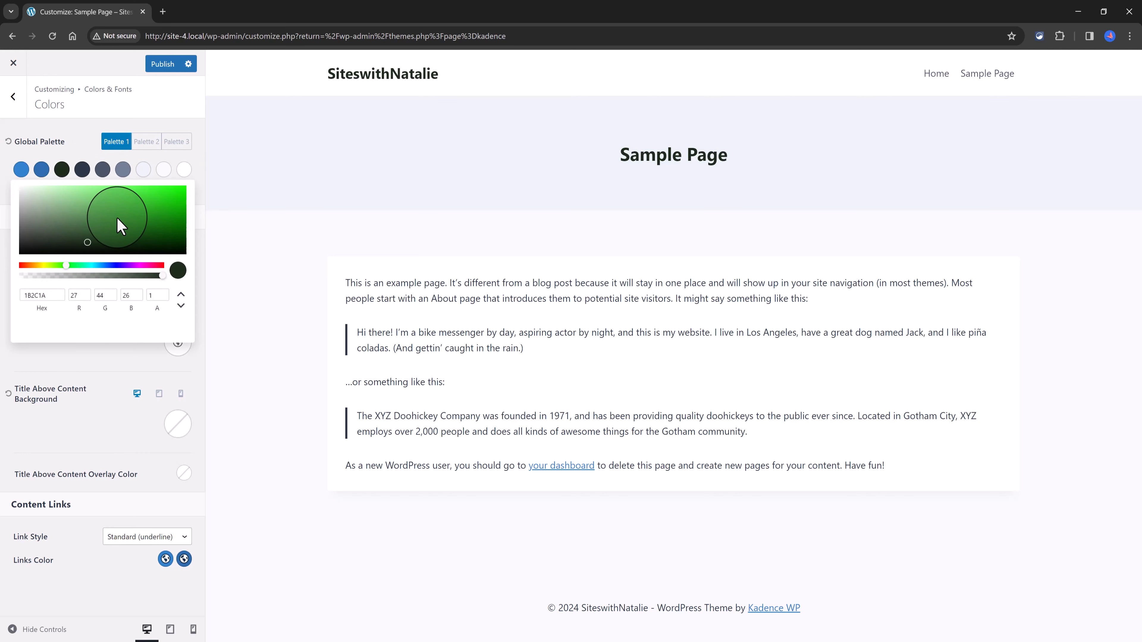
click(176, 186)
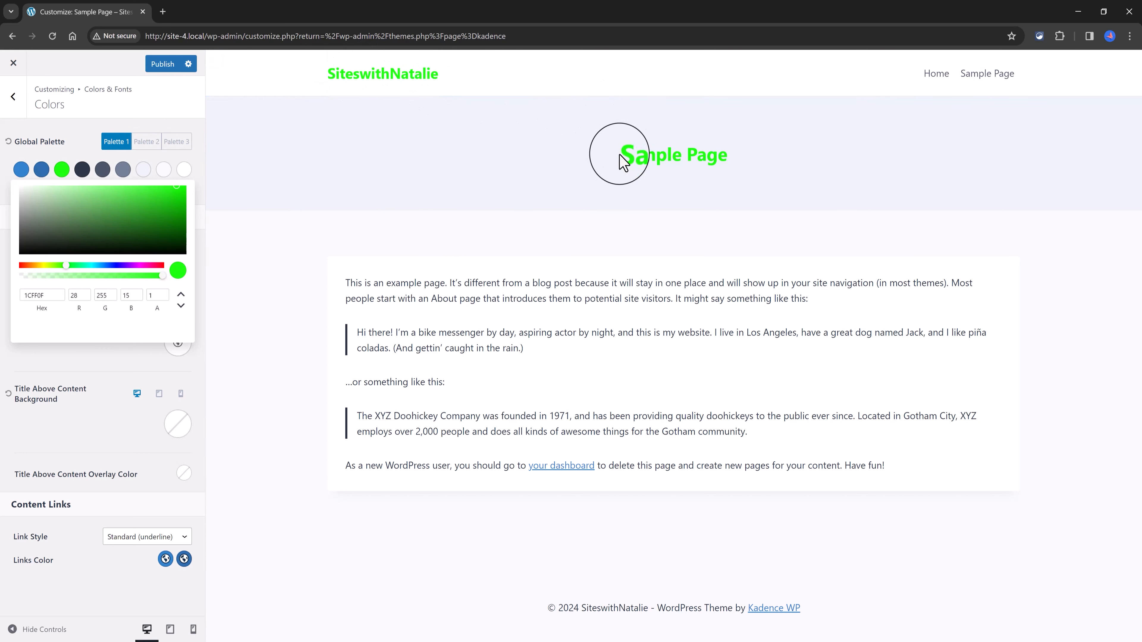
click(160, 177)
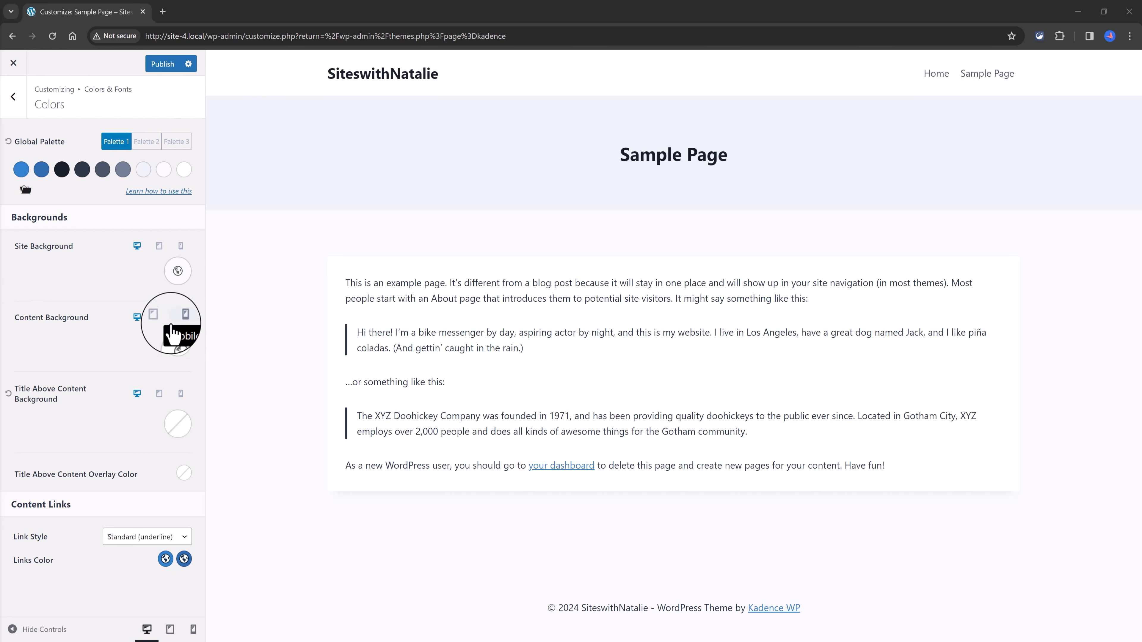
Step: Try a red content background, hex B42626, and restore the white palette color
click(179, 352)
click(140, 172)
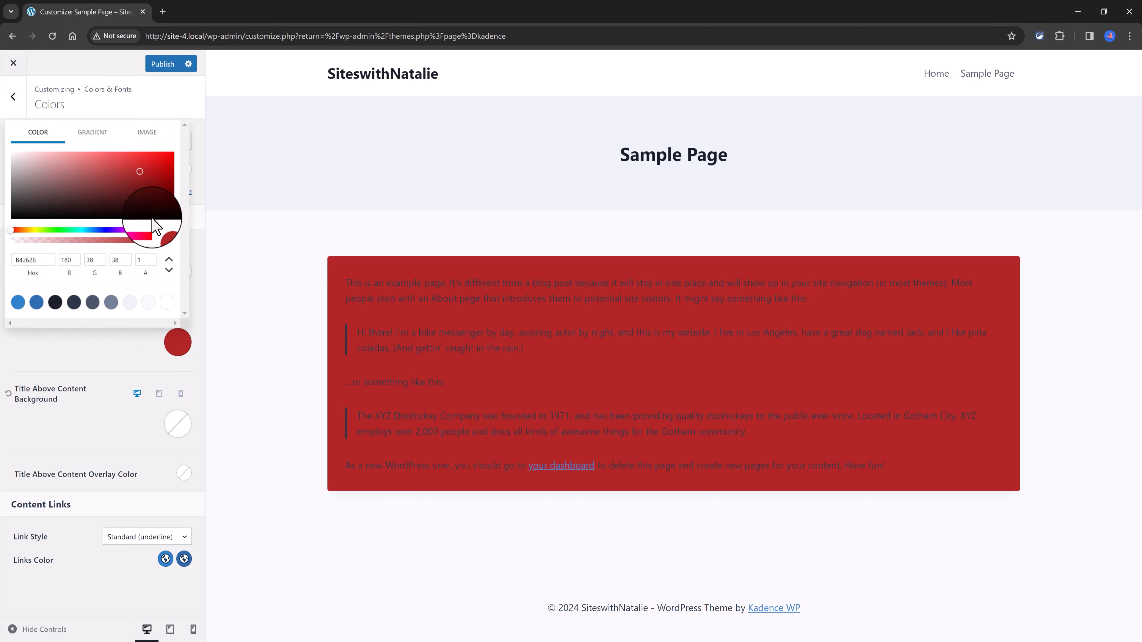
click(167, 301)
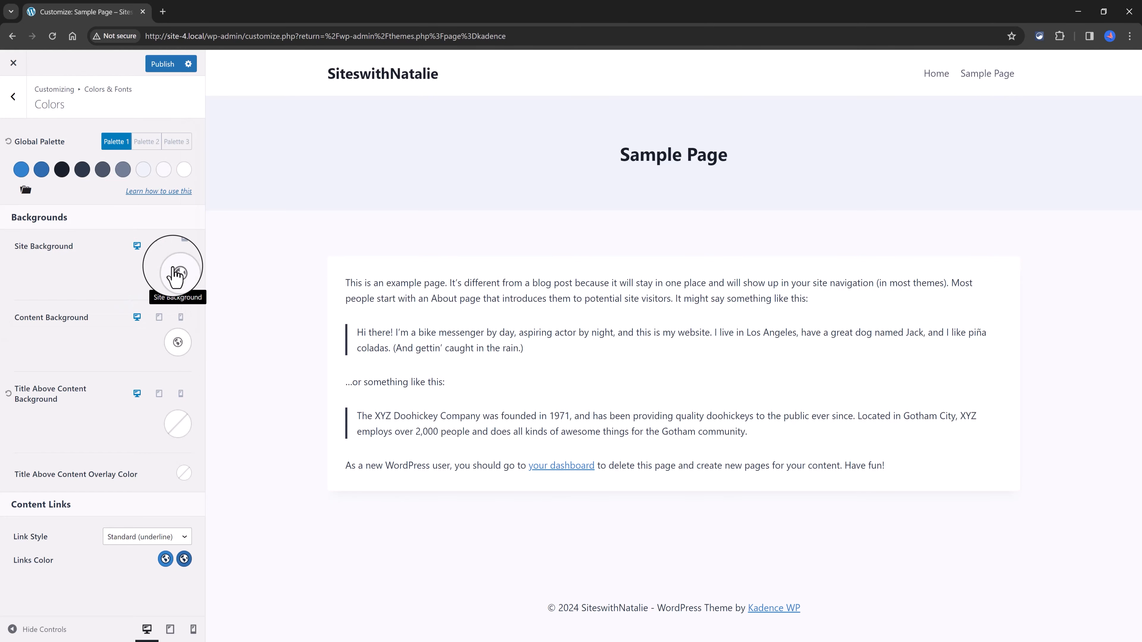
Step: Try a blue linear gradient at 135 degrees as the site background, and switch to choosing a background image instead
click(176, 273)
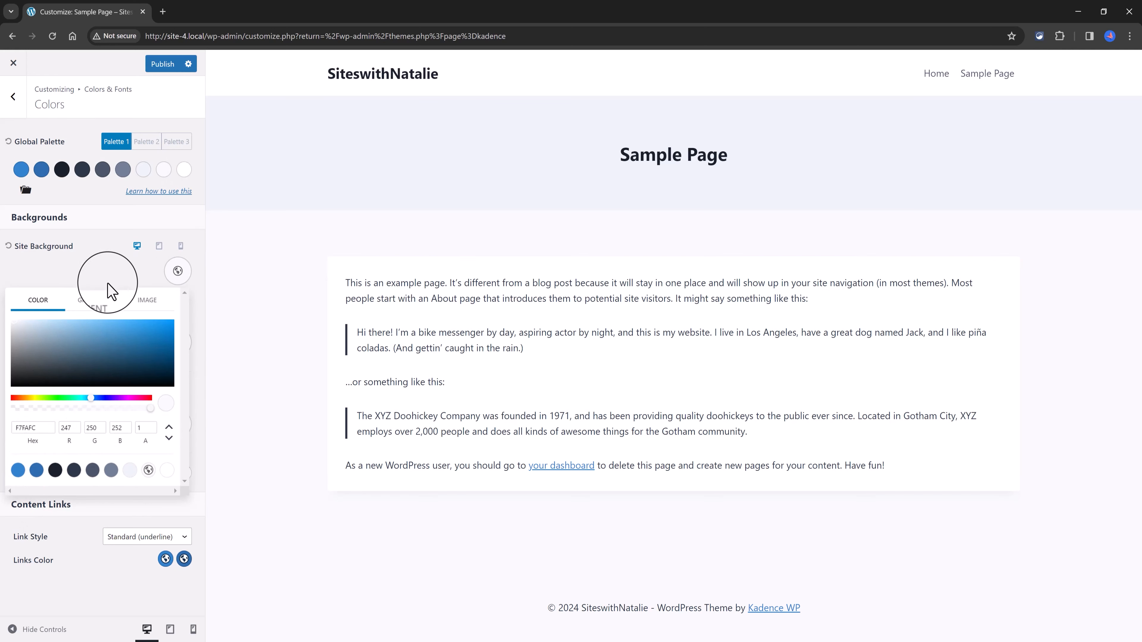
click(93, 301)
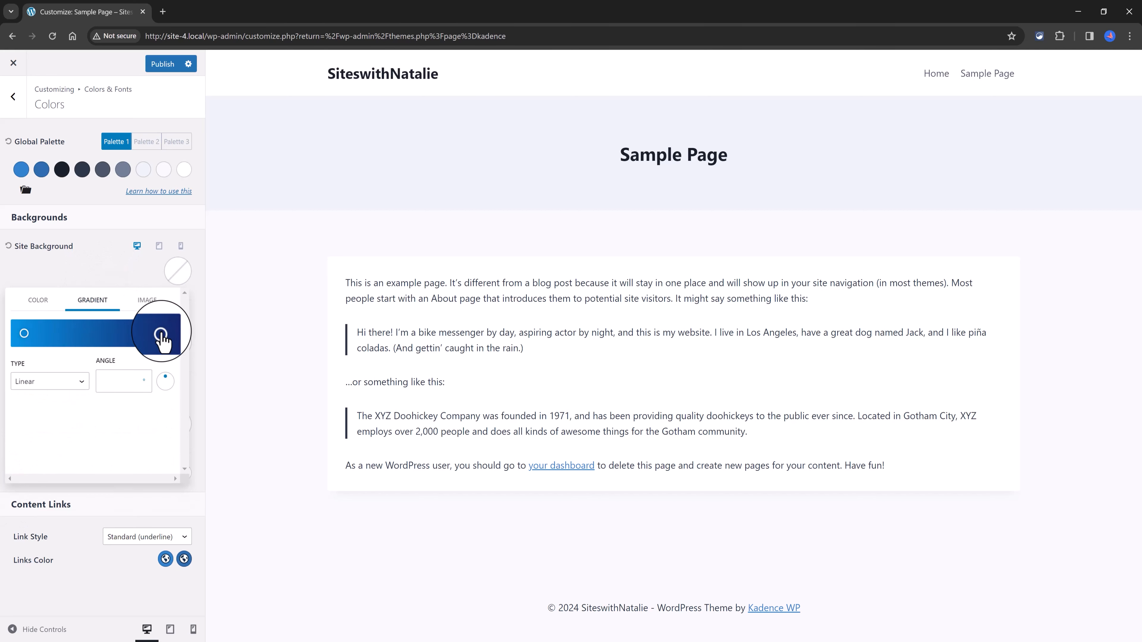
drag(25, 333, 52, 333)
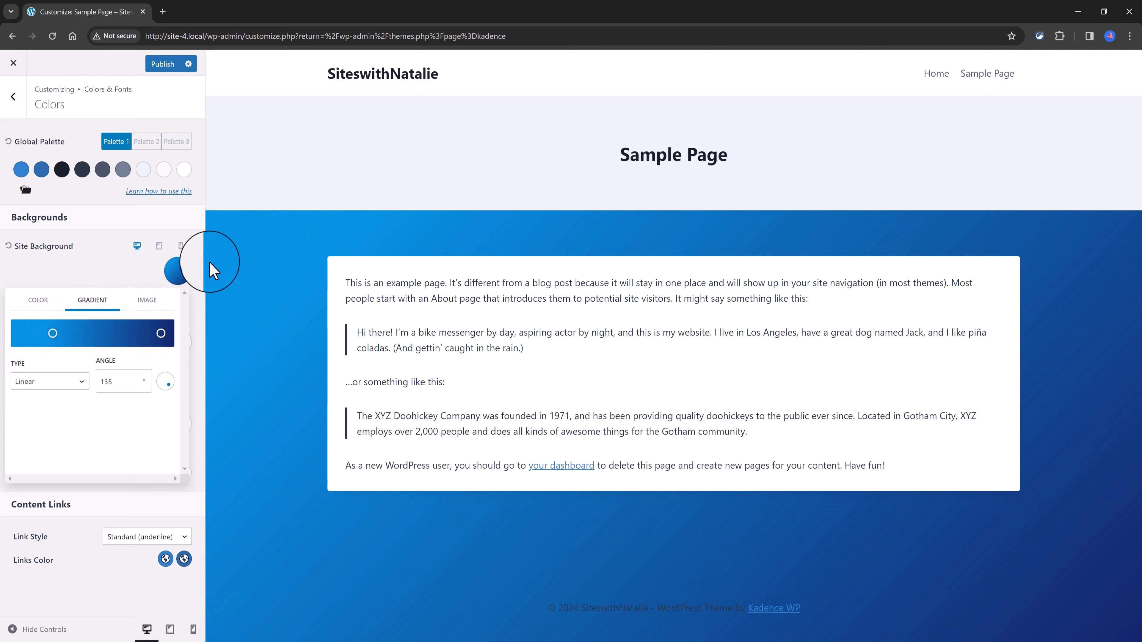
click(152, 308)
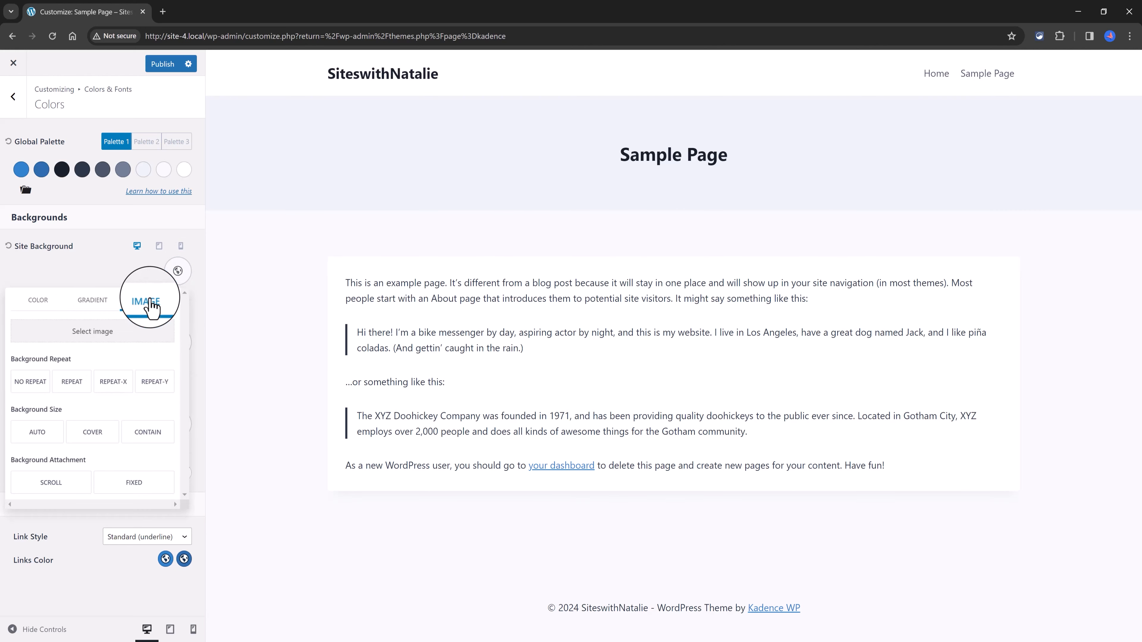
click(130, 332)
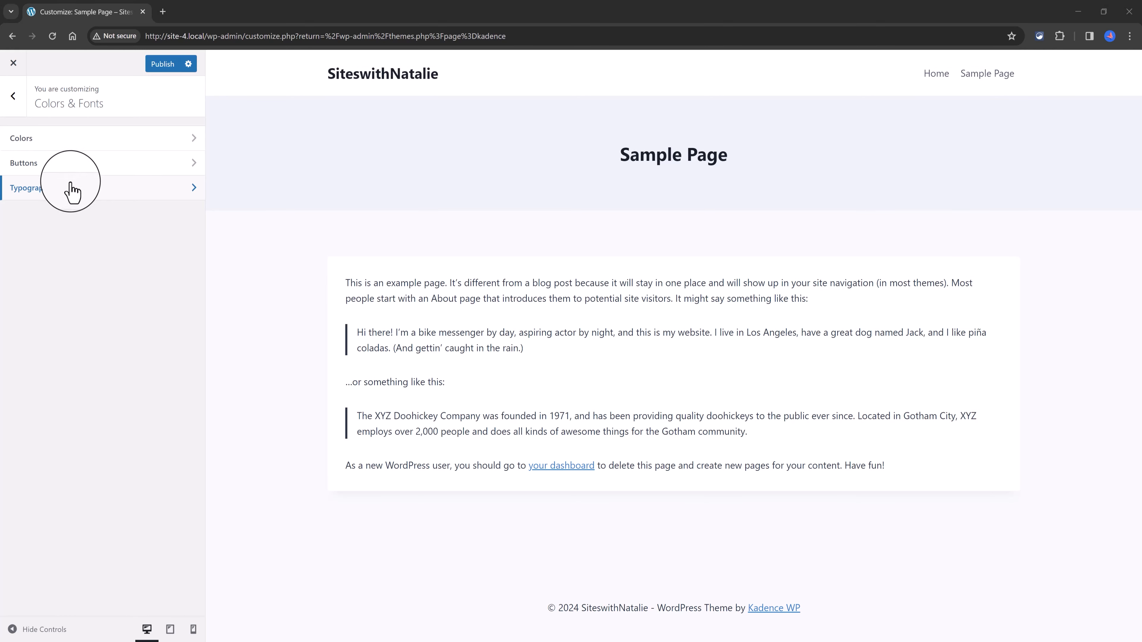
Step: Open the typography settings and set the H1 font size to 30 px for desktop
click(71, 192)
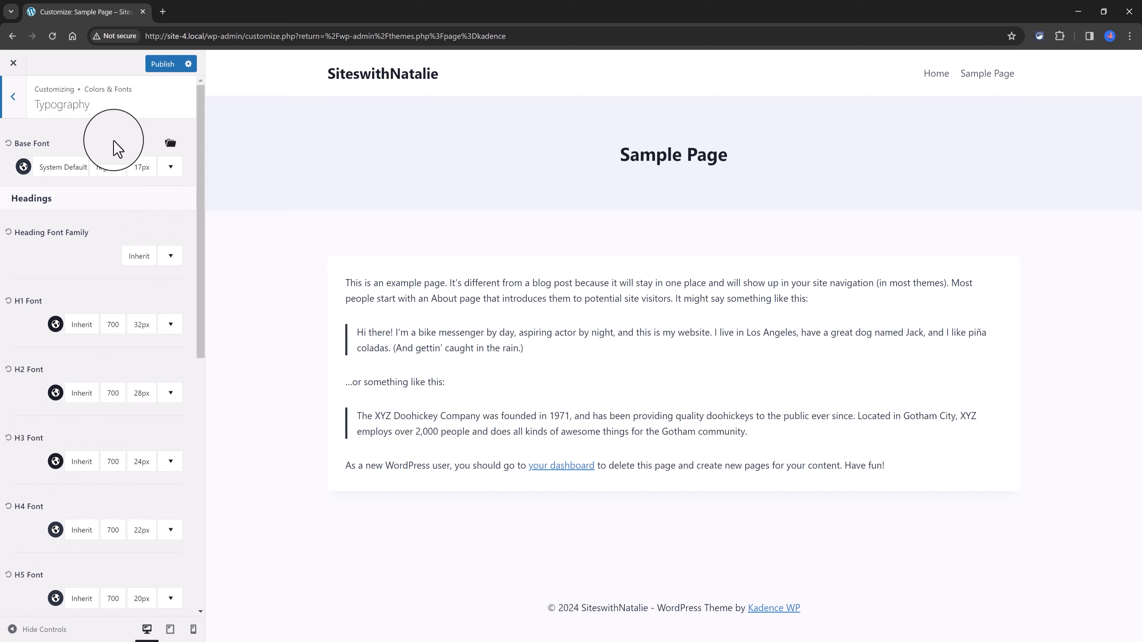
click(170, 144)
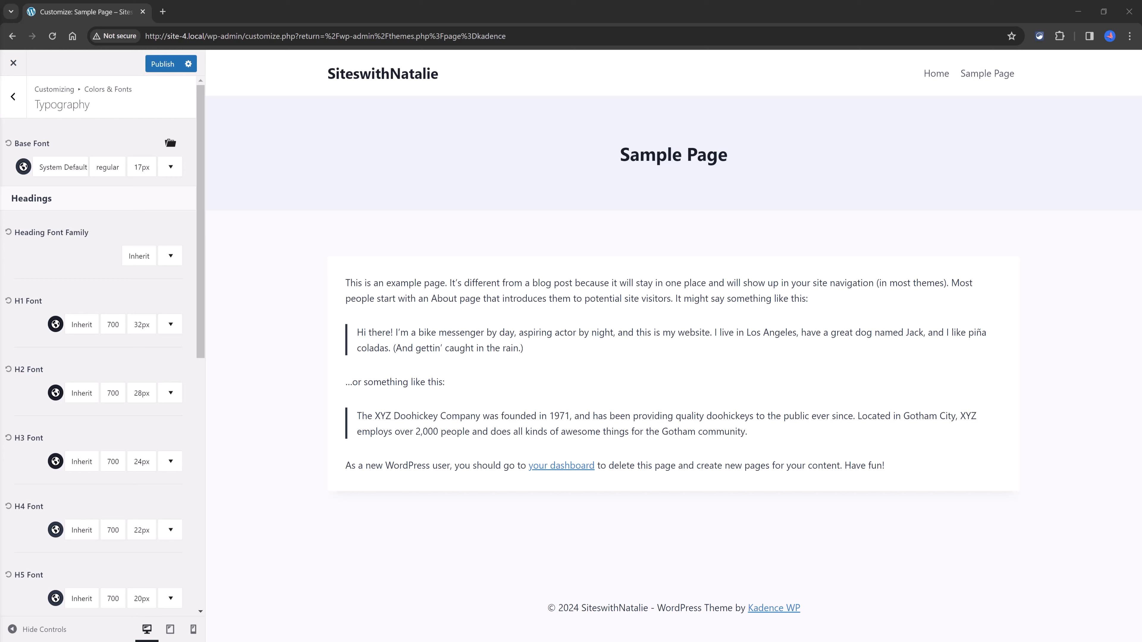
click(141, 329)
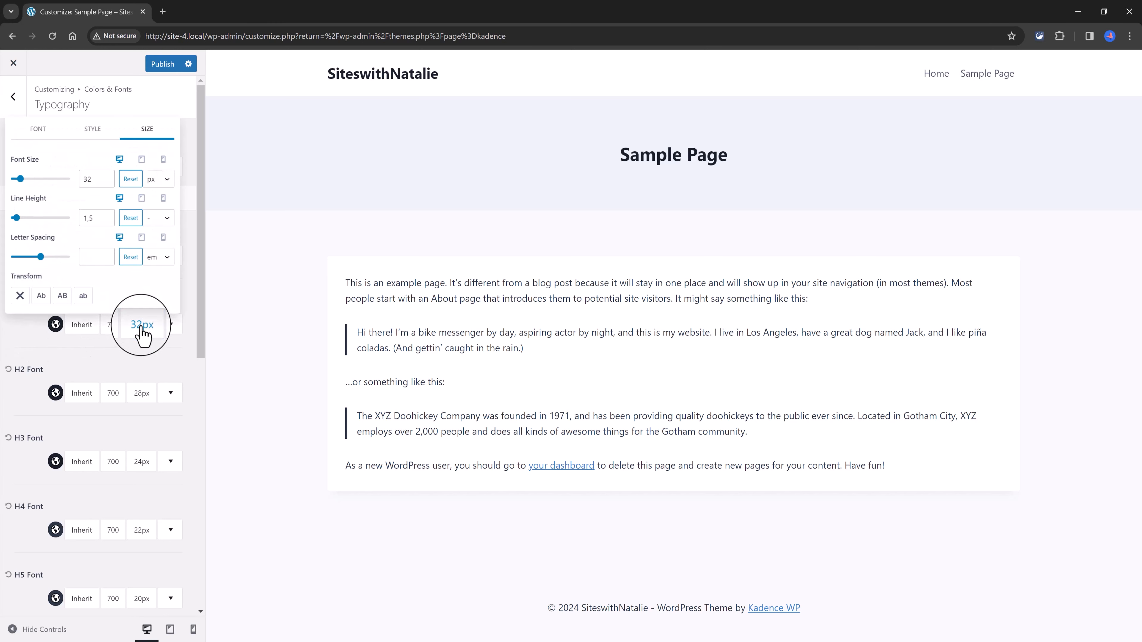
double_click(88, 179)
text(30)
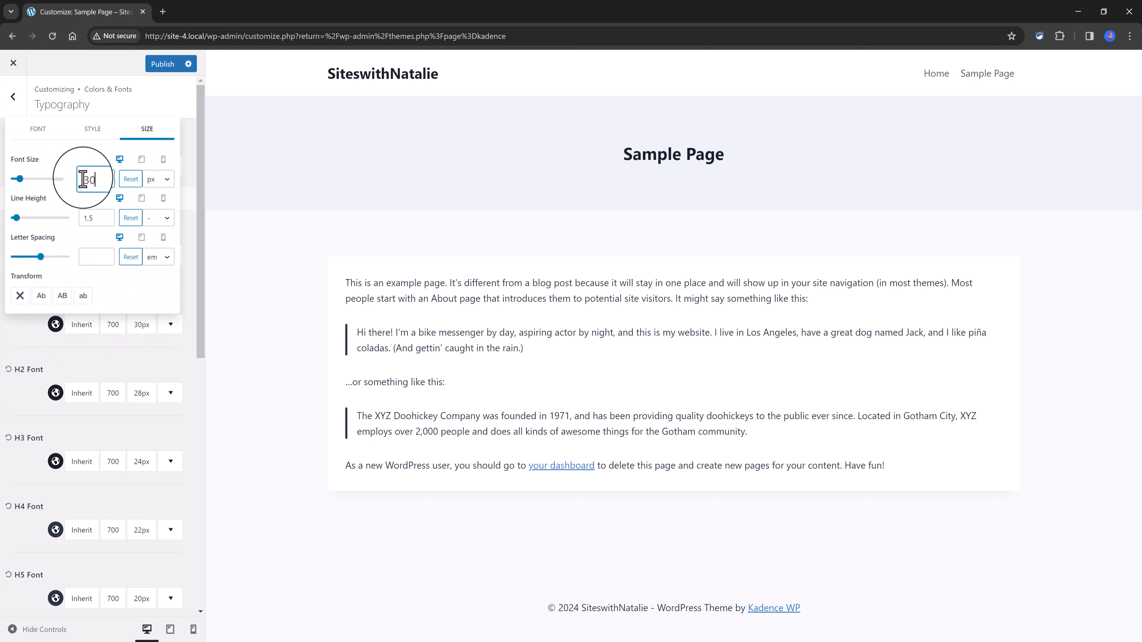
Step: Set the H1 font size to 20 px for tablet and 19 px for mobile
click(141, 161)
double_click(89, 180)
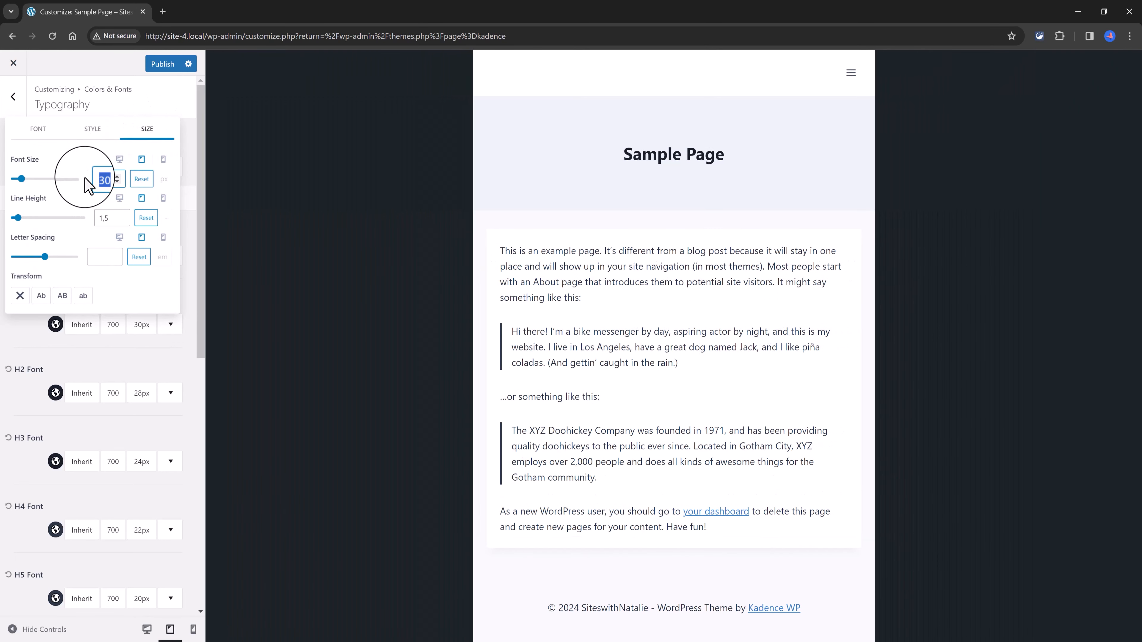
text(20)
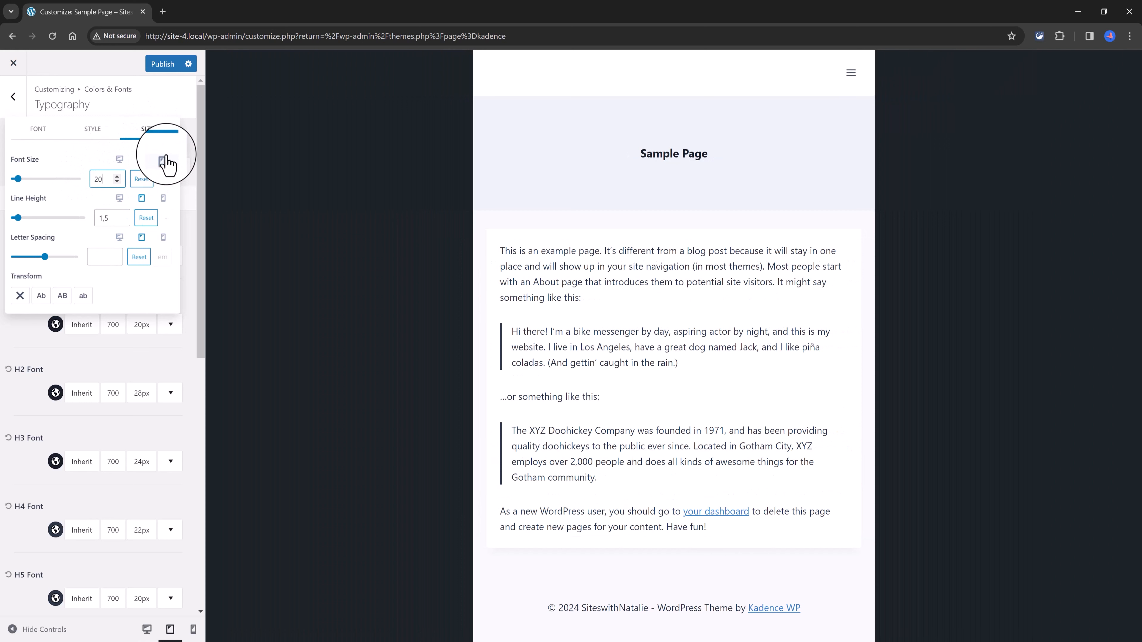
click(163, 162)
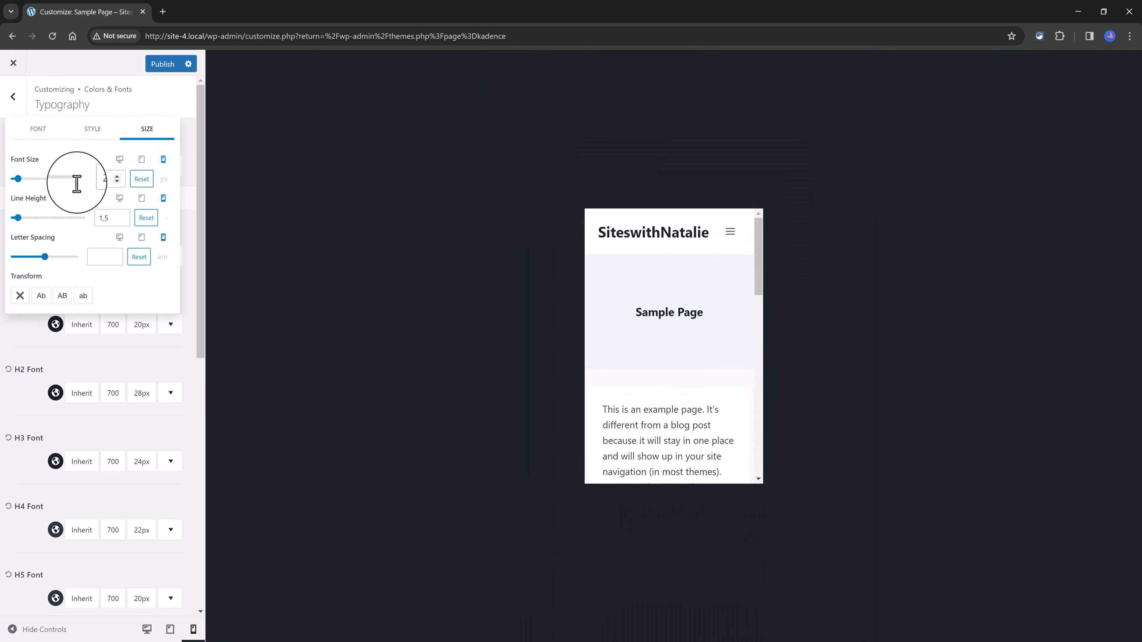
drag(107, 181, 76, 183)
text(19)
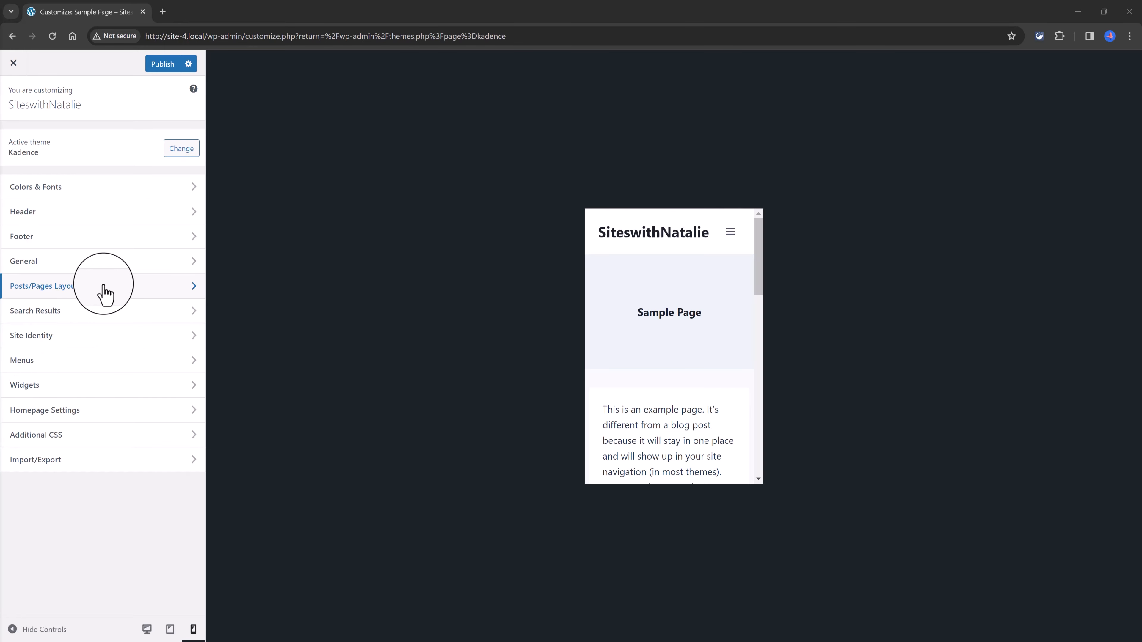
Step: Return the preview to desktop size and open the page layout settings for posts and pages
click(147, 629)
click(104, 286)
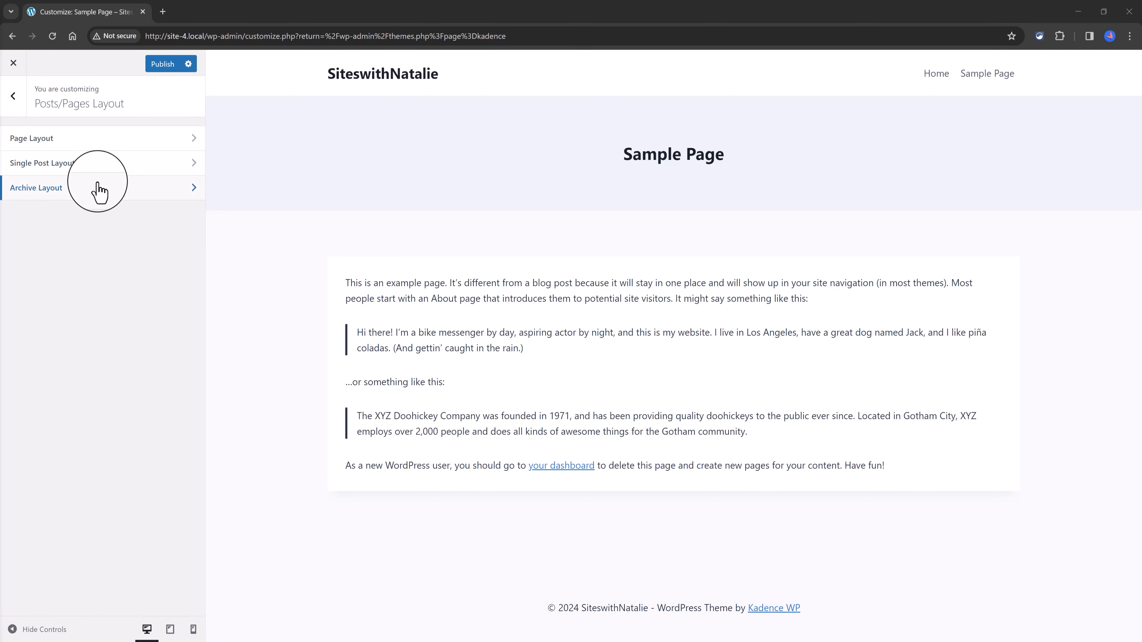
click(99, 138)
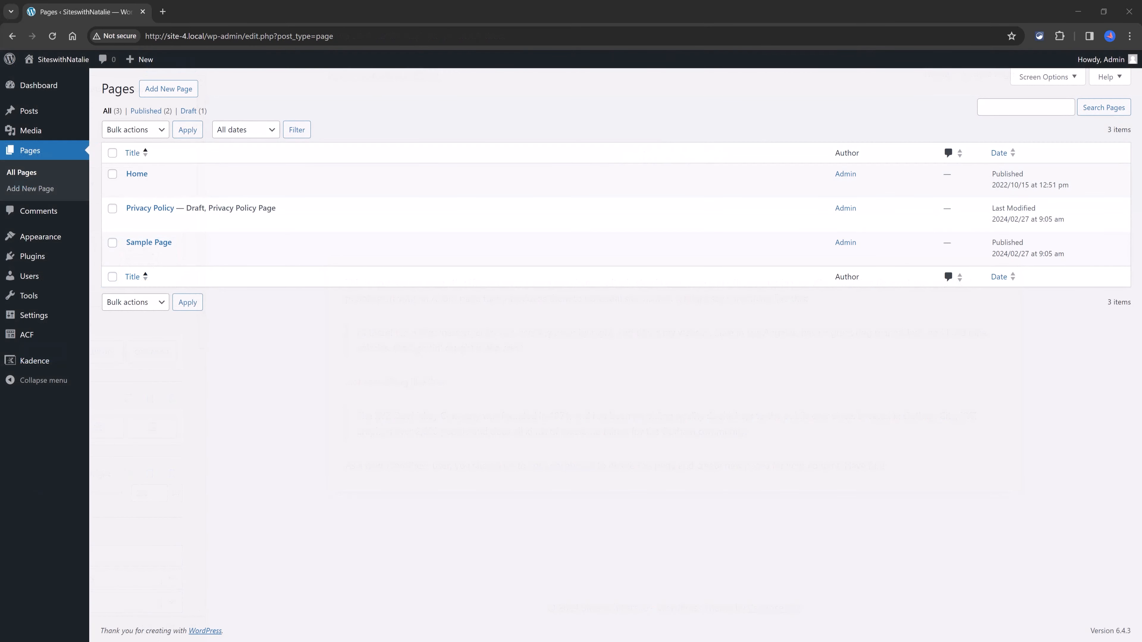
Step: Open Sample Page for editing from the pages list and show its theme page settings
click(182, 371)
mouse_move(129, 250)
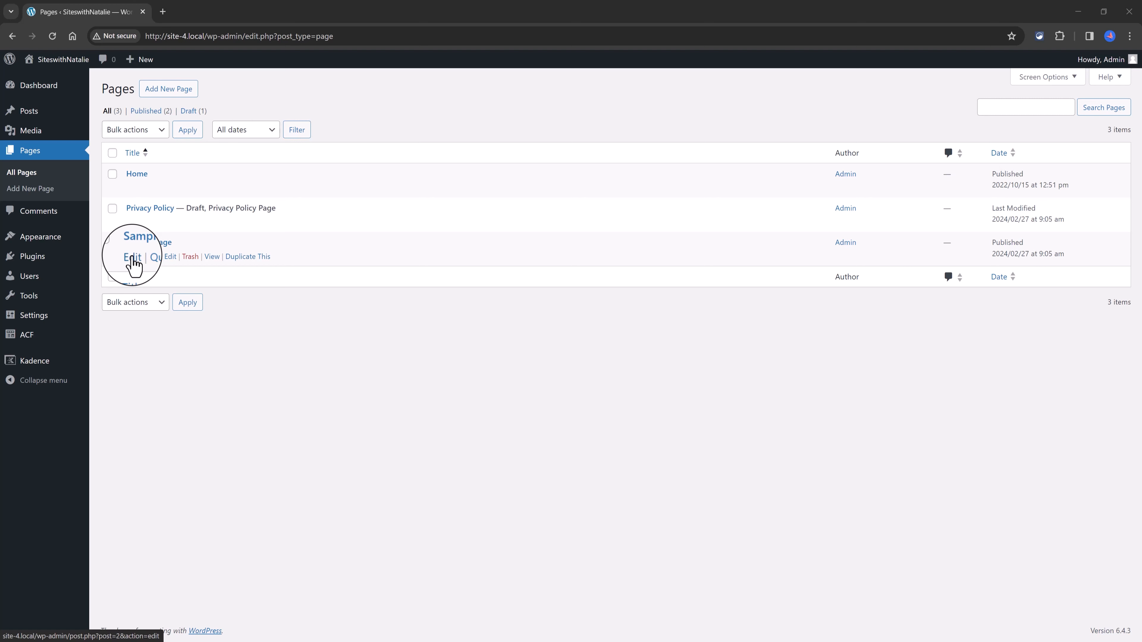
click(132, 258)
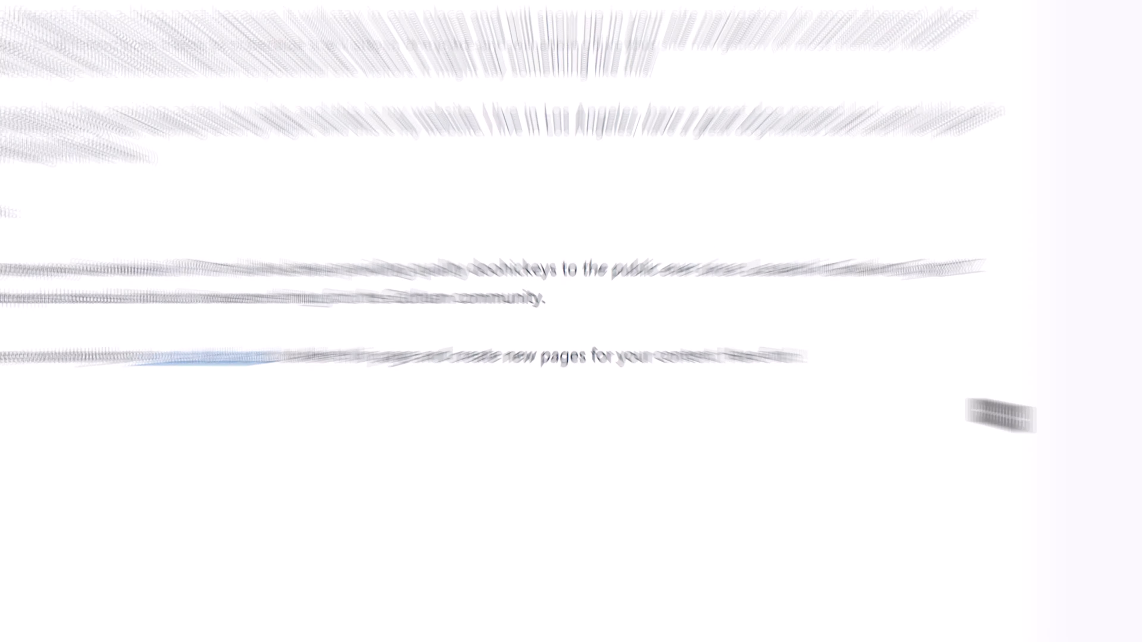
click(1061, 68)
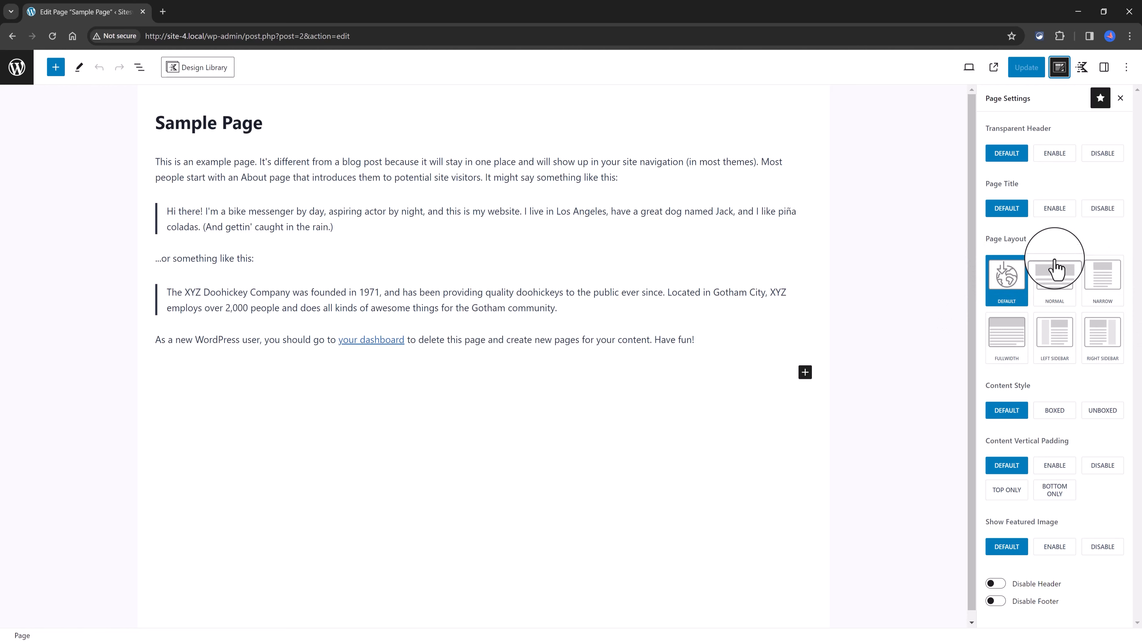
Step: Switch Sample Page through the available layouts to Fullwidth, and toggle the Disable Header and Disable Footer options
click(1056, 280)
click(1099, 278)
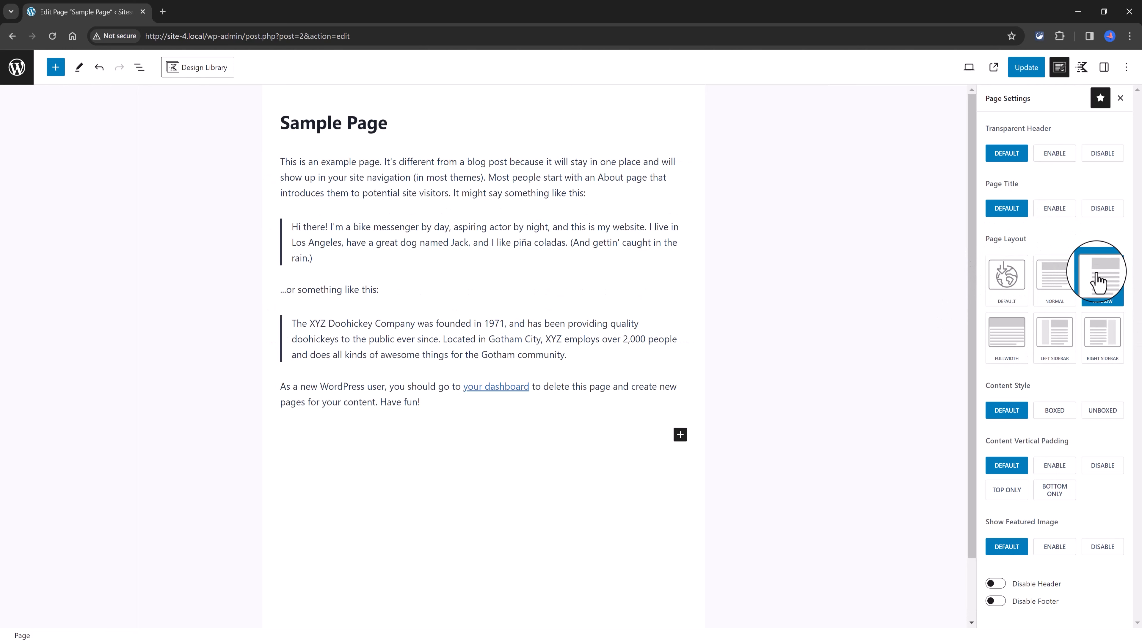
click(1014, 333)
click(1054, 335)
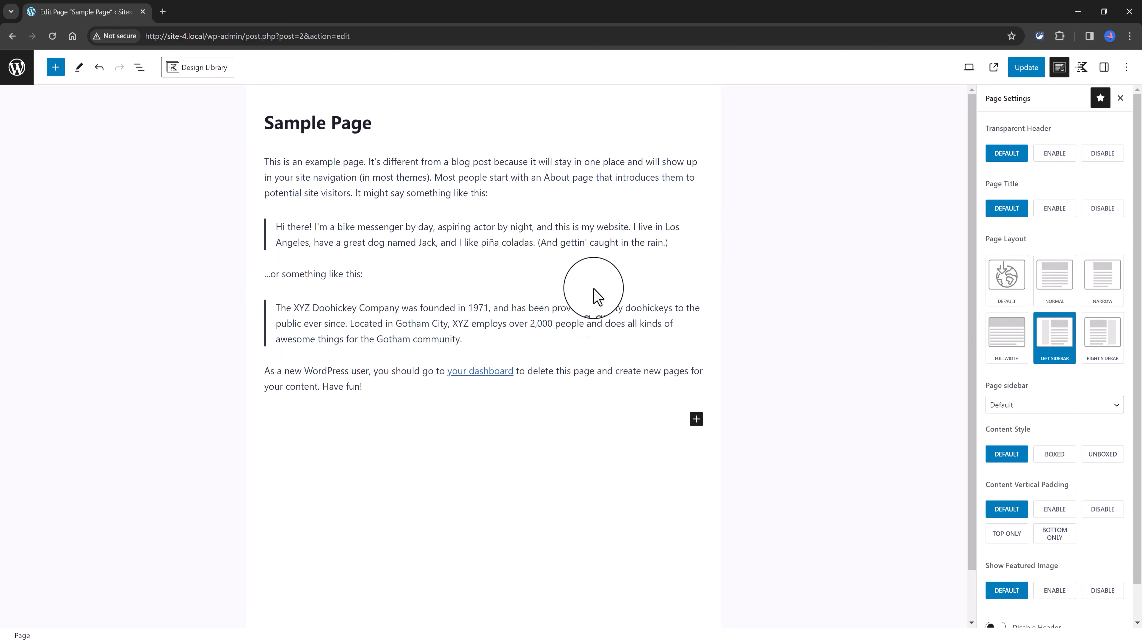
click(1101, 333)
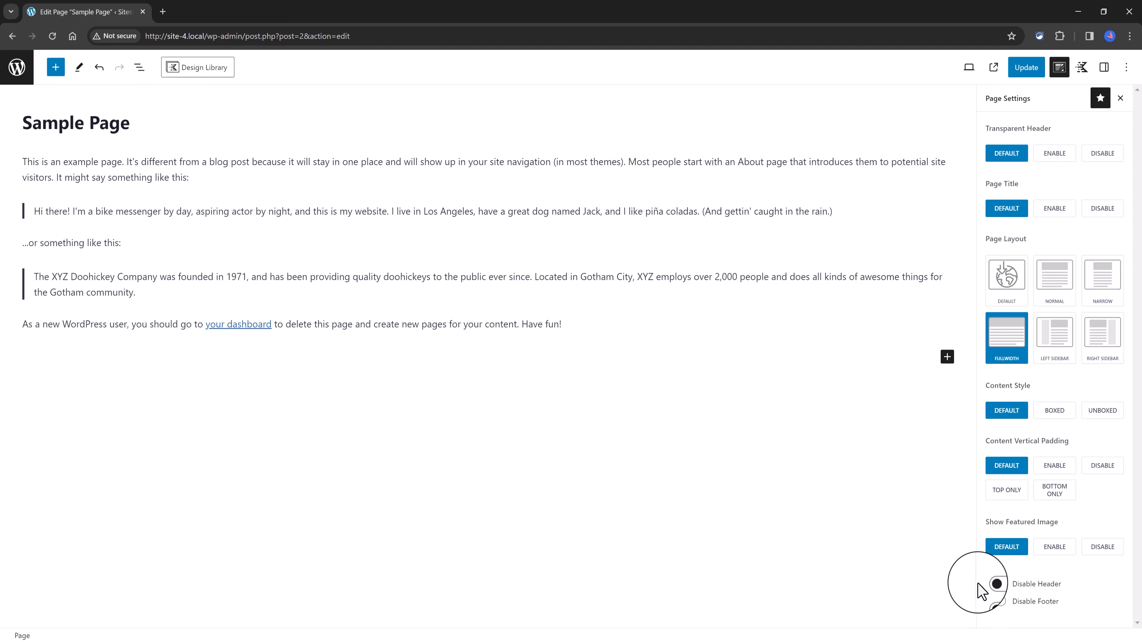
click(998, 584)
click(995, 601)
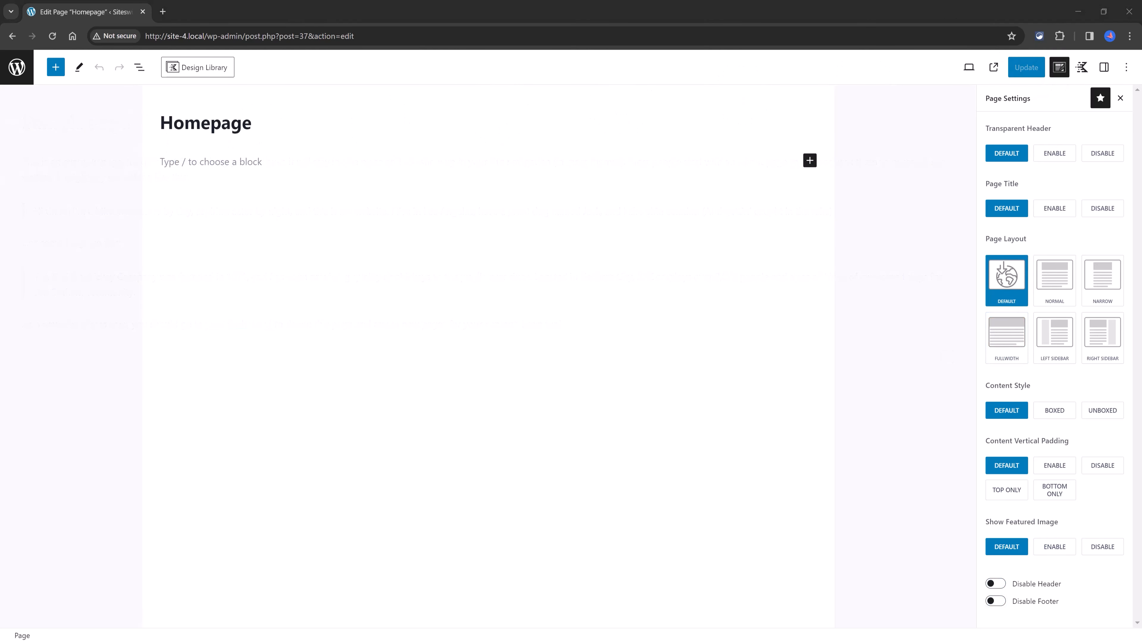
Step: Configure the Homepage with the Fullwidth layout, Unboxed content style, and page title, content vertical padding and featured image disabled
click(1110, 209)
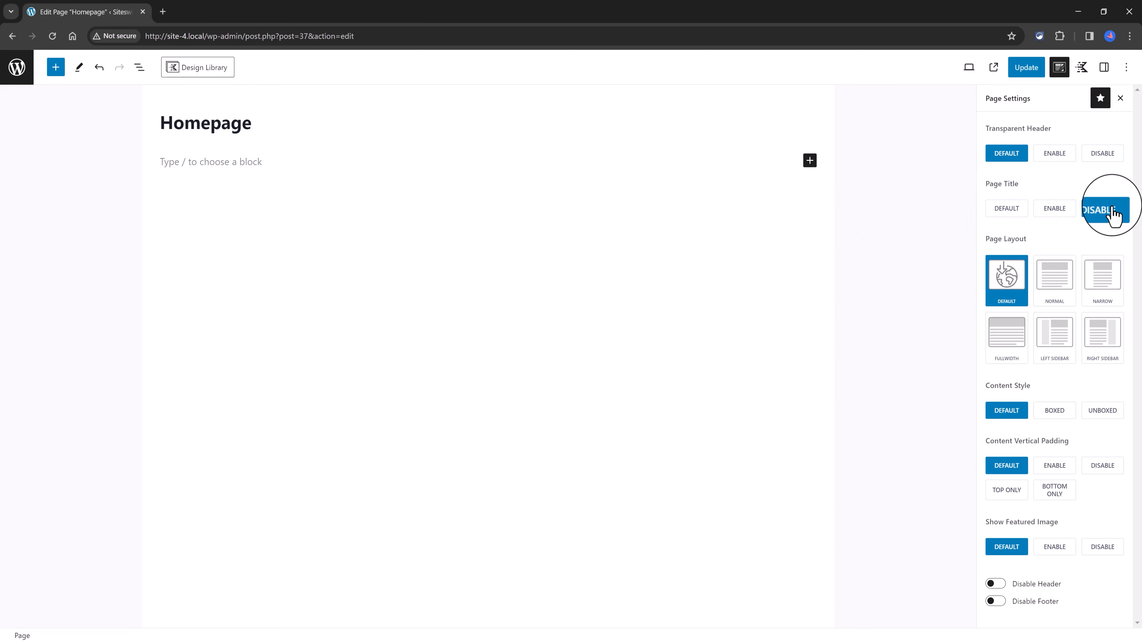
click(1006, 345)
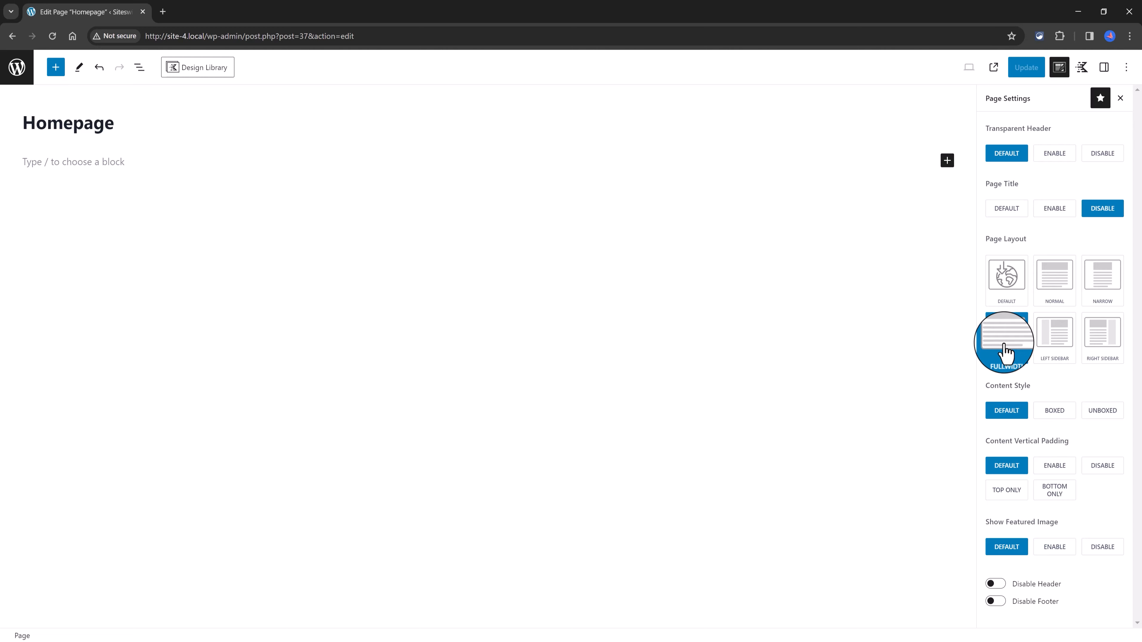
click(1105, 411)
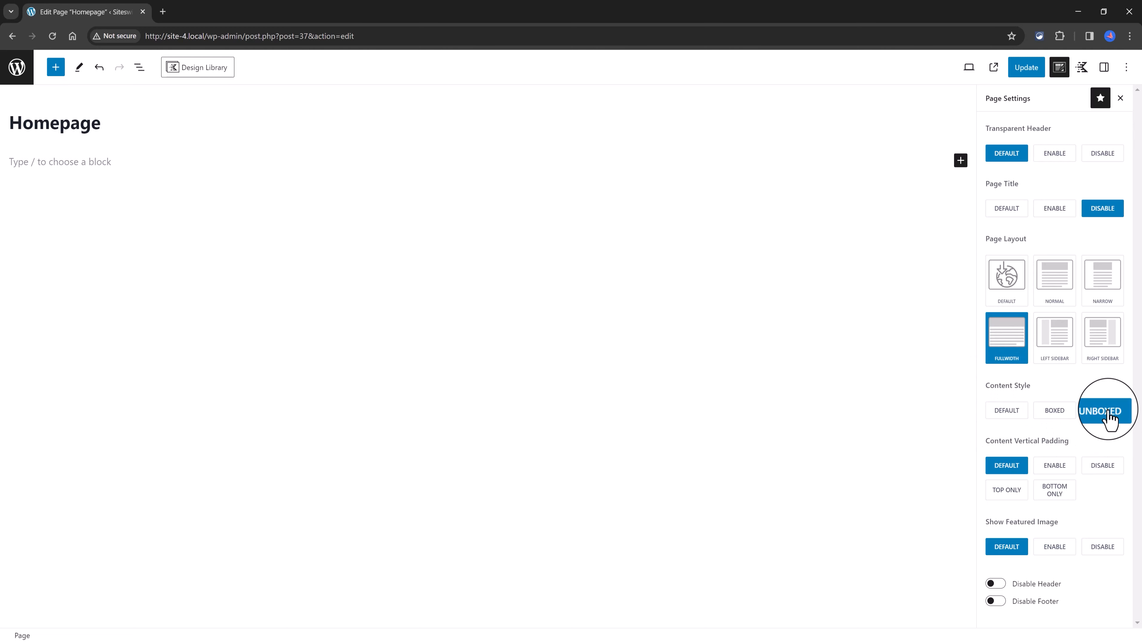
click(1102, 467)
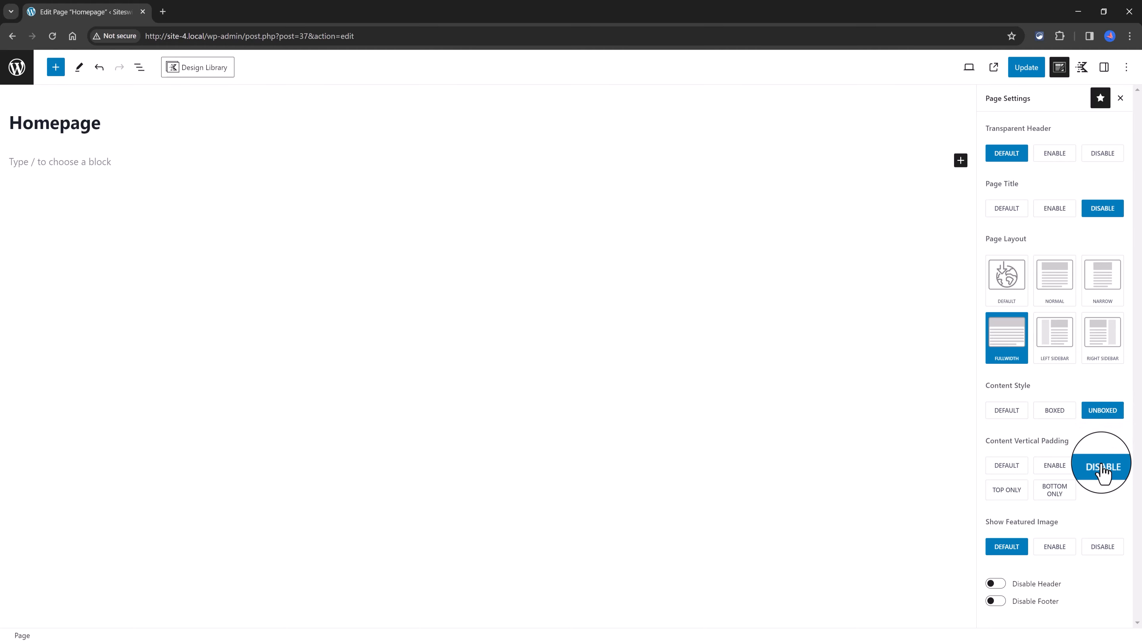
click(1105, 550)
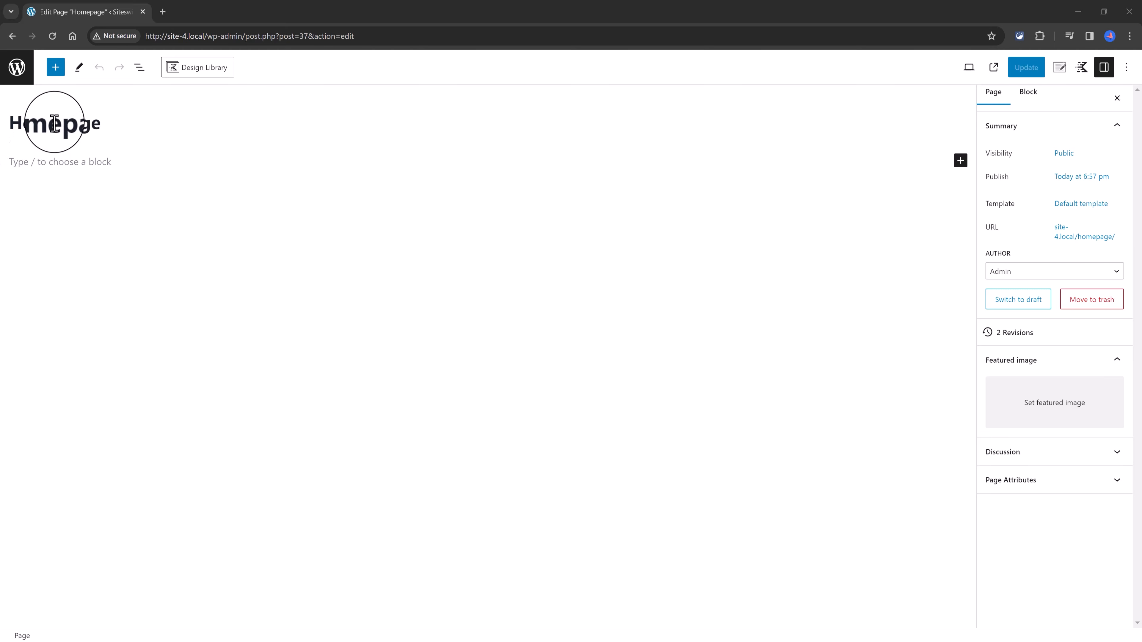
Step: Open the block inserter for the Homepage
click(56, 71)
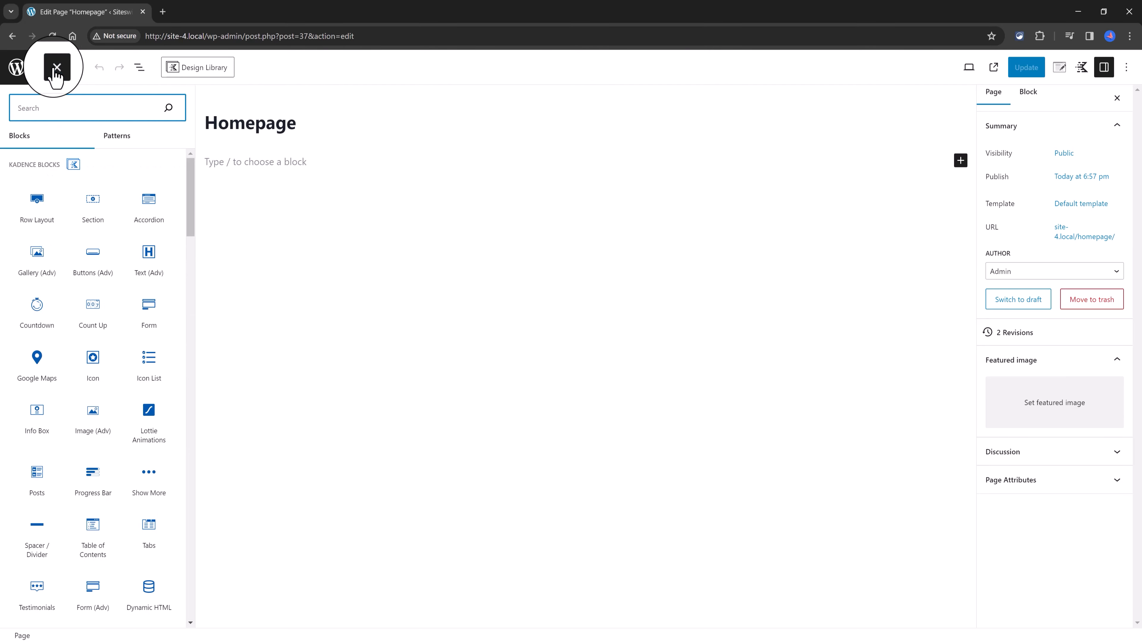
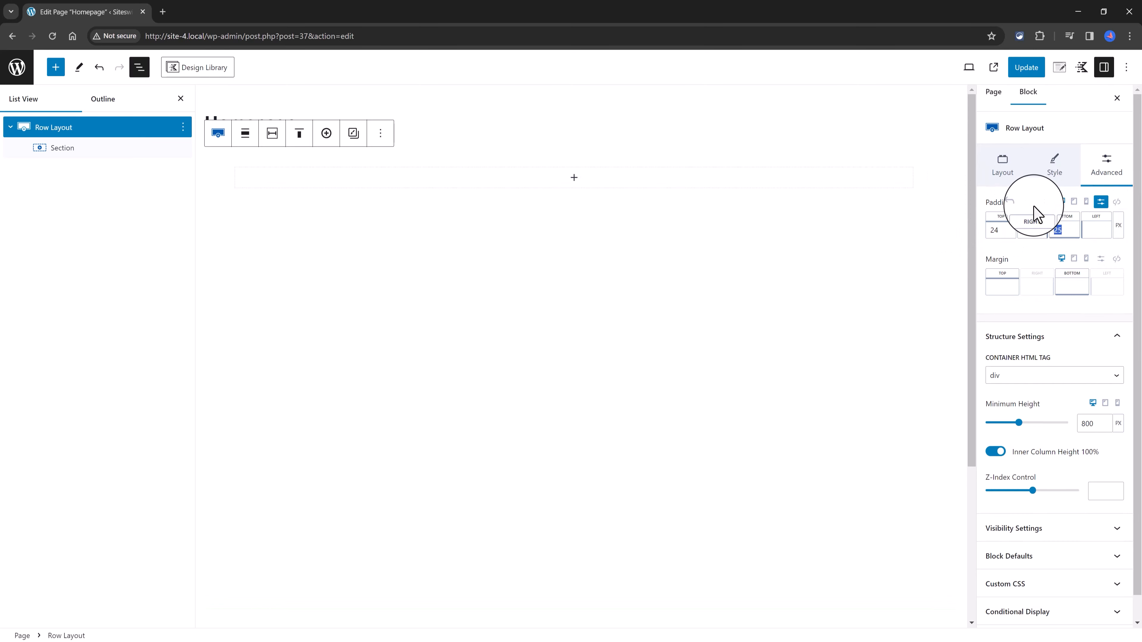
Step: Set the outer row layout's left padding to 50 px and review the background image settings of its section
click(1095, 229)
text(50)
click(1054, 164)
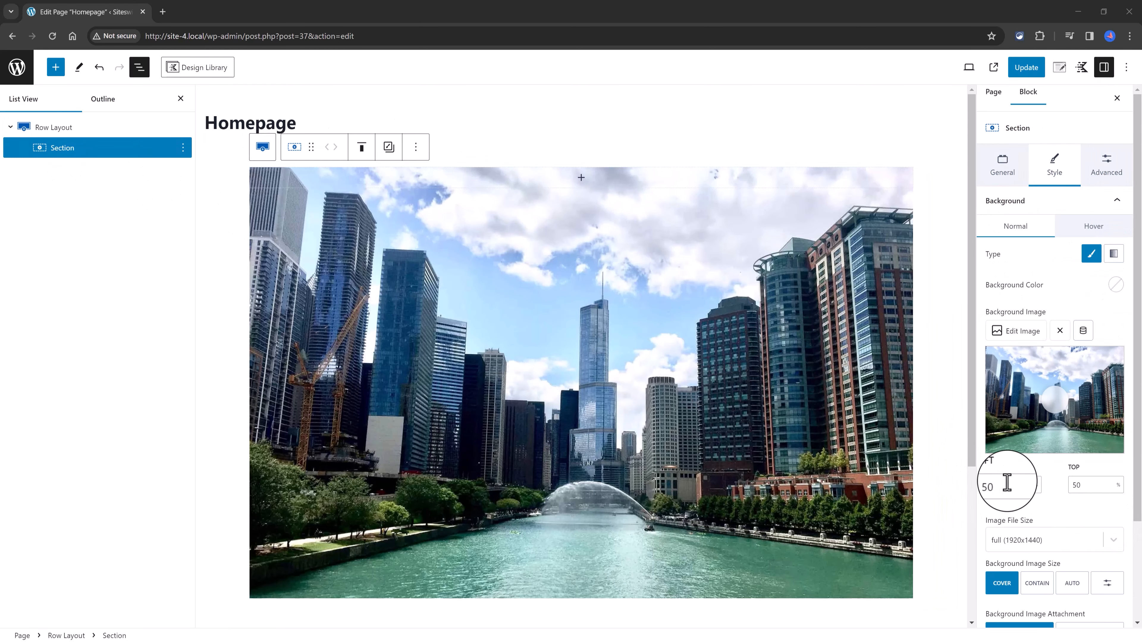
scroll(1093, 573, down, 2)
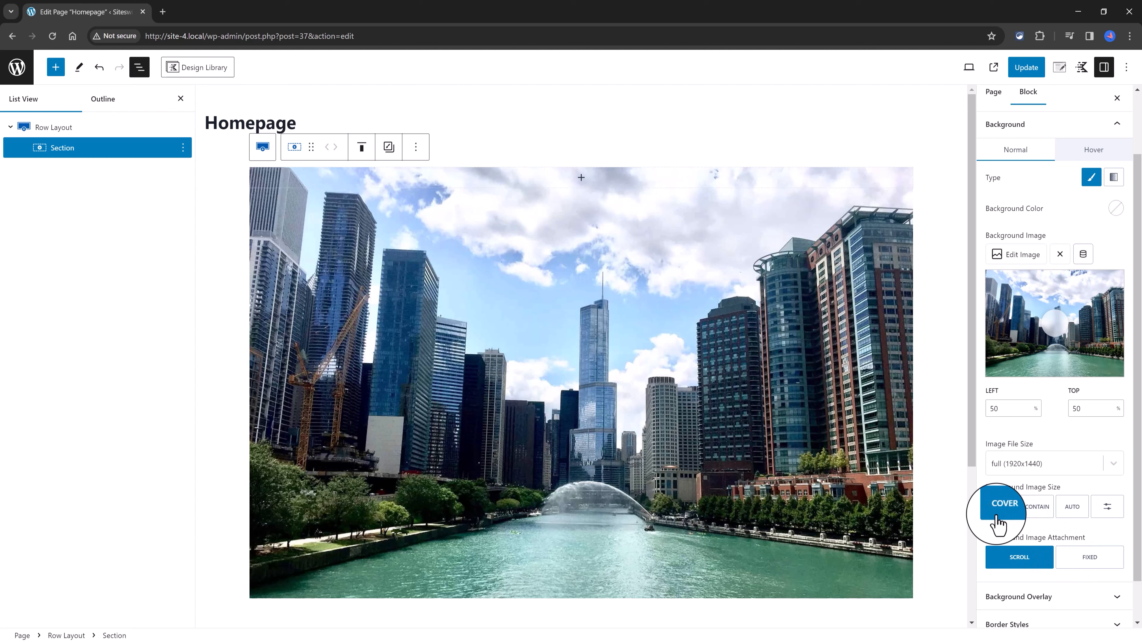
scroll(998, 522, down, 1)
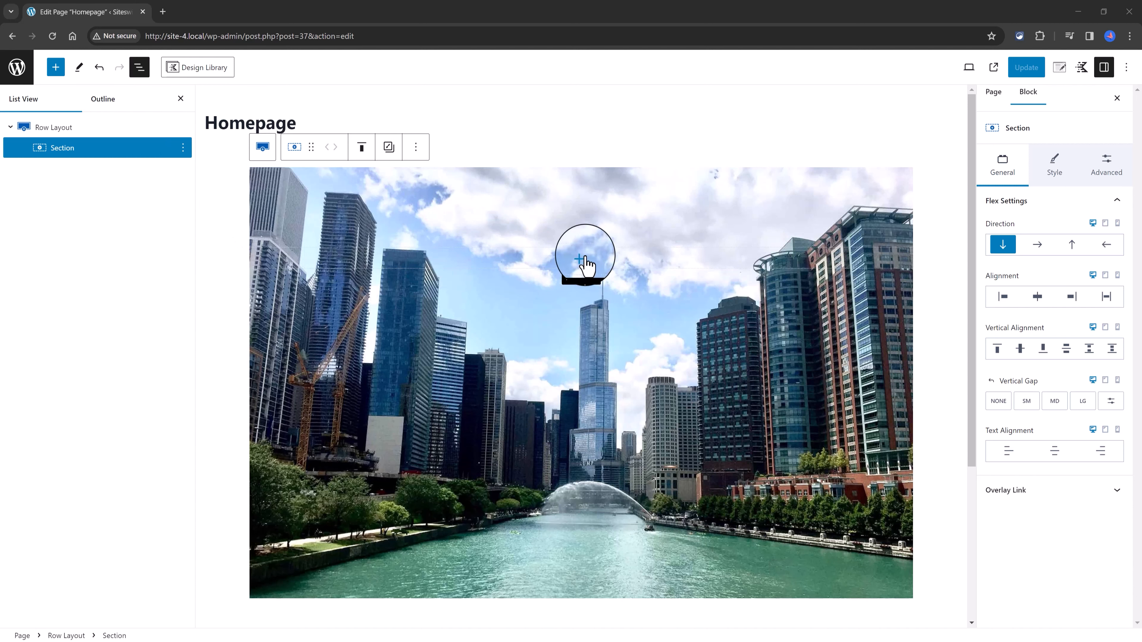
Step: Insert a single-column Row Layout inside the section with the city background image
click(585, 260)
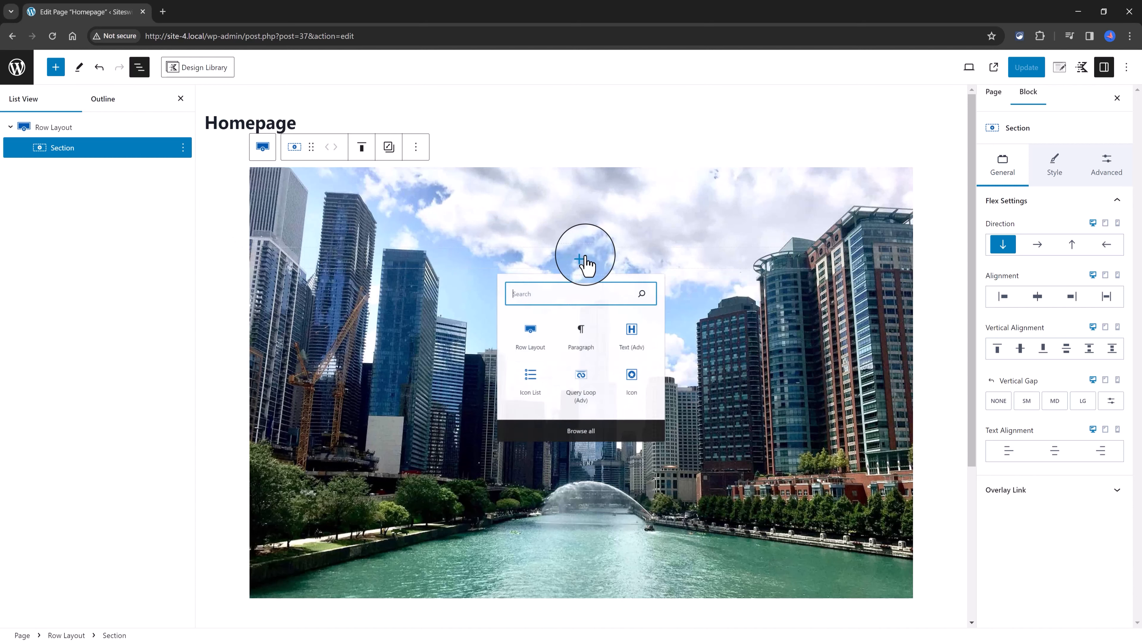
click(519, 348)
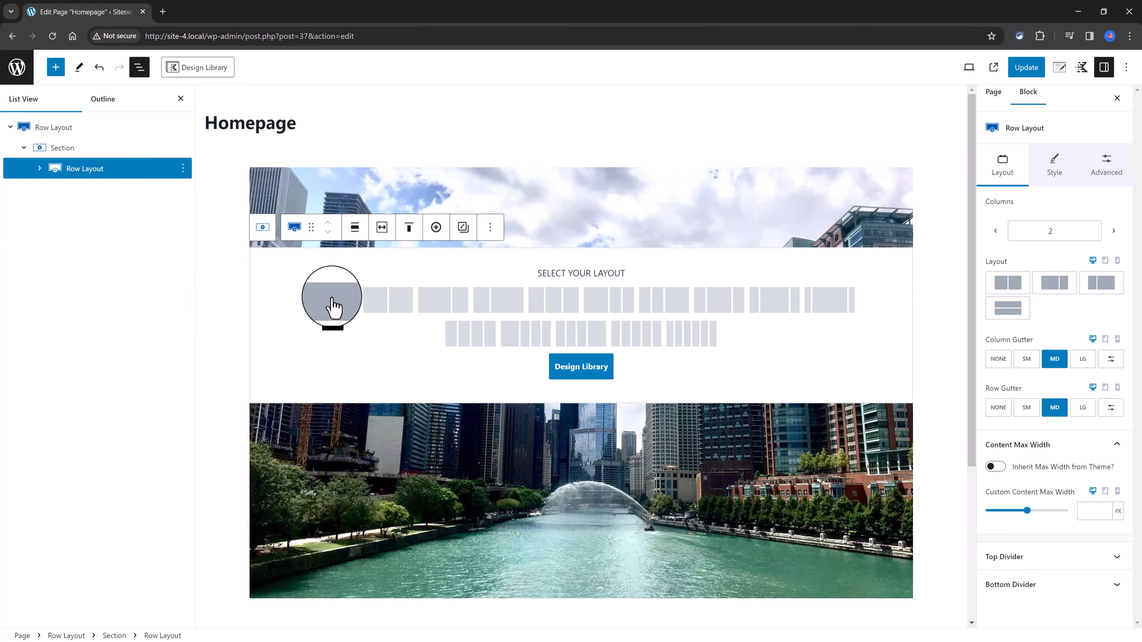
click(333, 308)
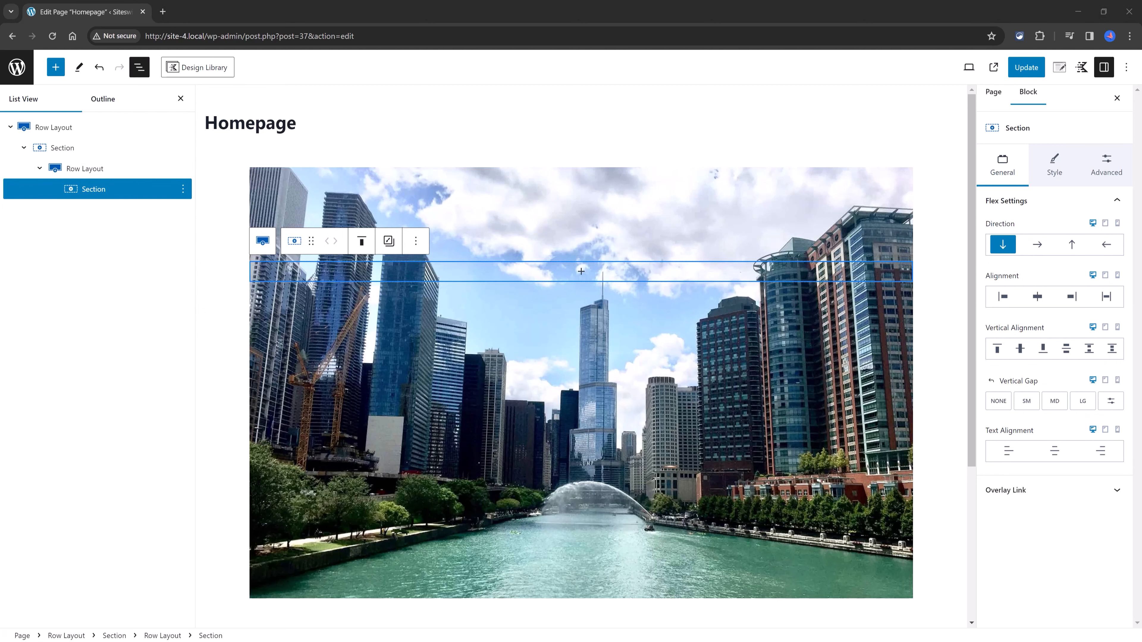
Step: Add a Text (Adv) block to the nested row's section and set its heading level to Heading 6
click(583, 274)
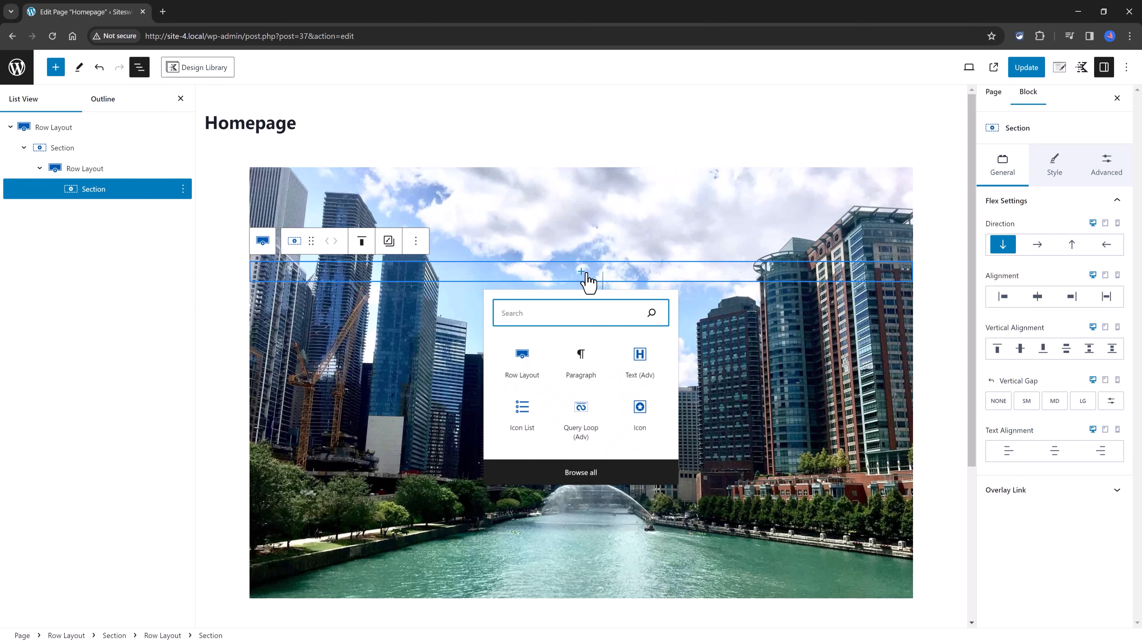
click(639, 358)
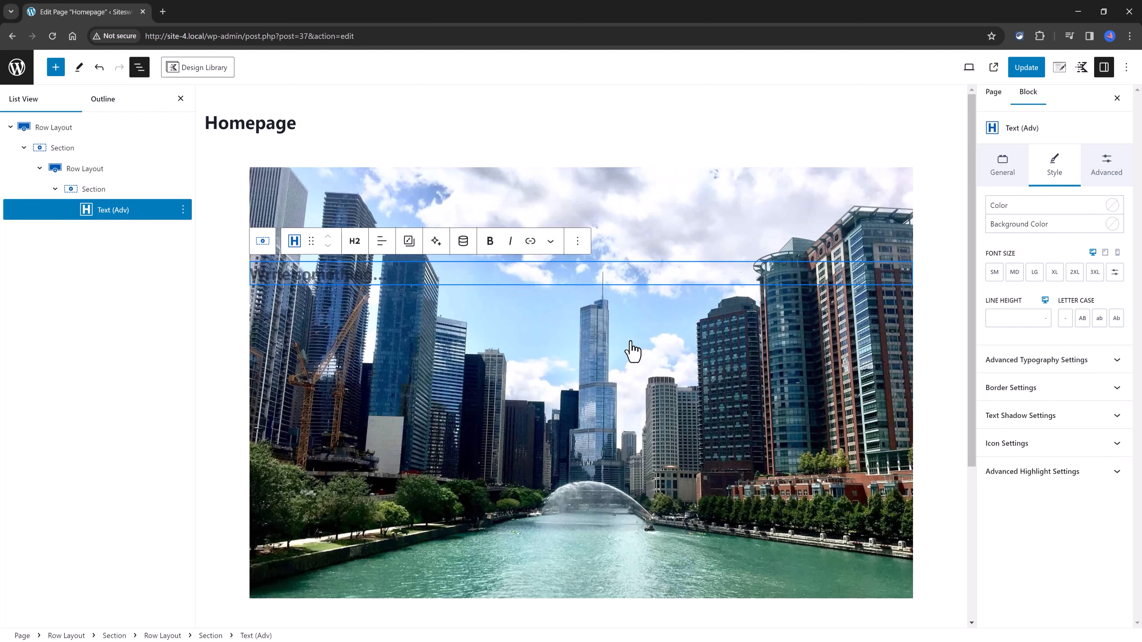
click(354, 243)
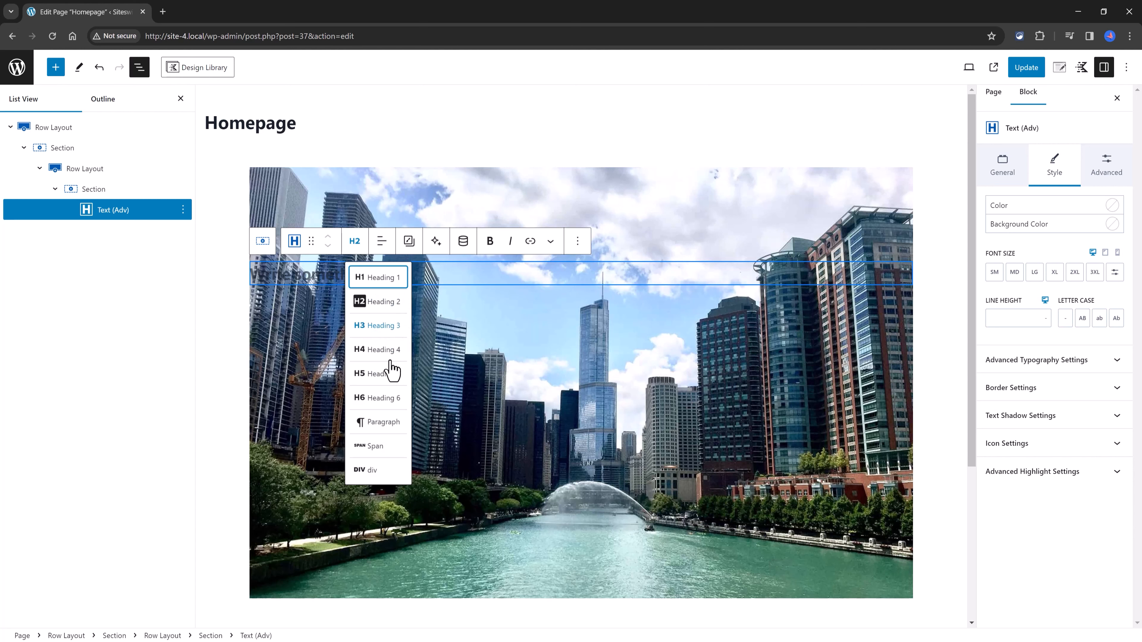
click(379, 399)
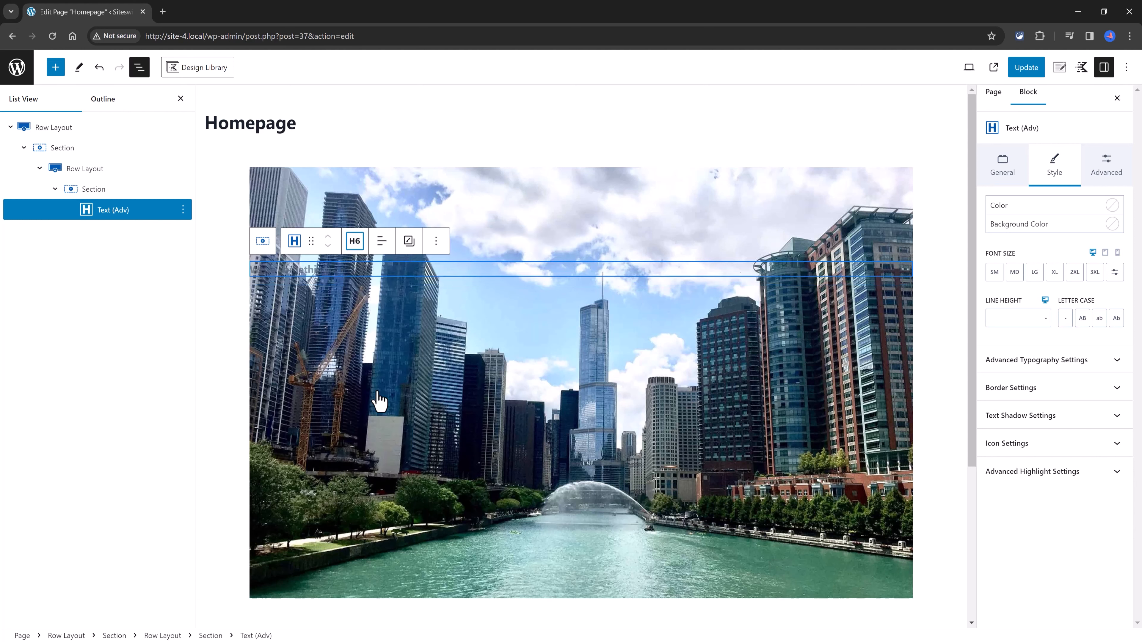
Step: Enter "A modern city at your fingertips" as the heading text and color it white
click(258, 269)
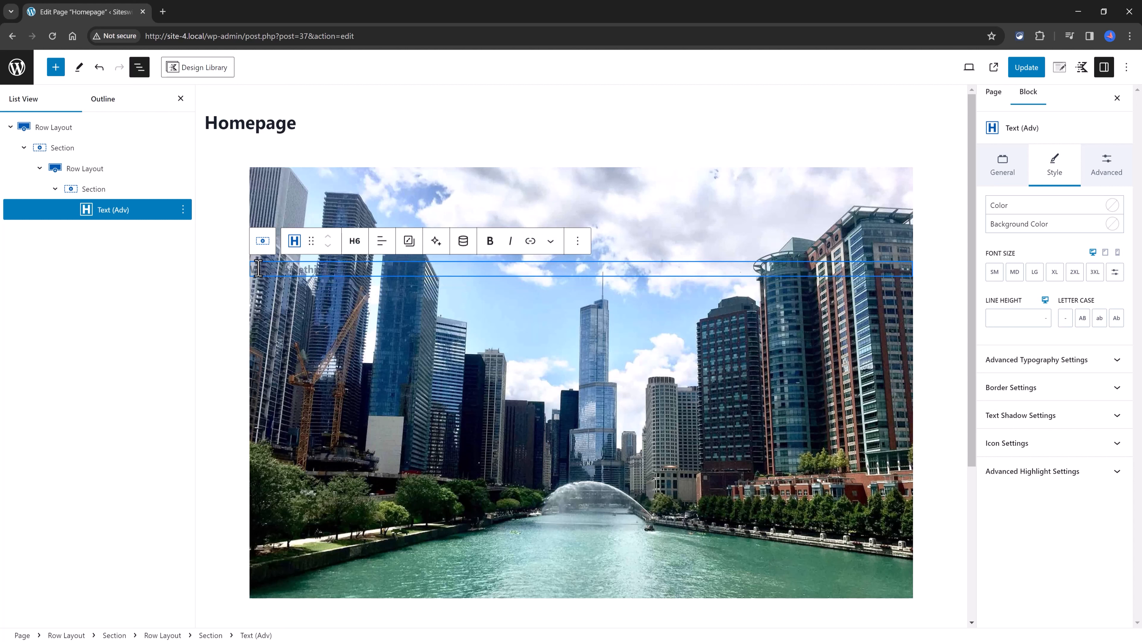
text(A omdern city at your fingertips)
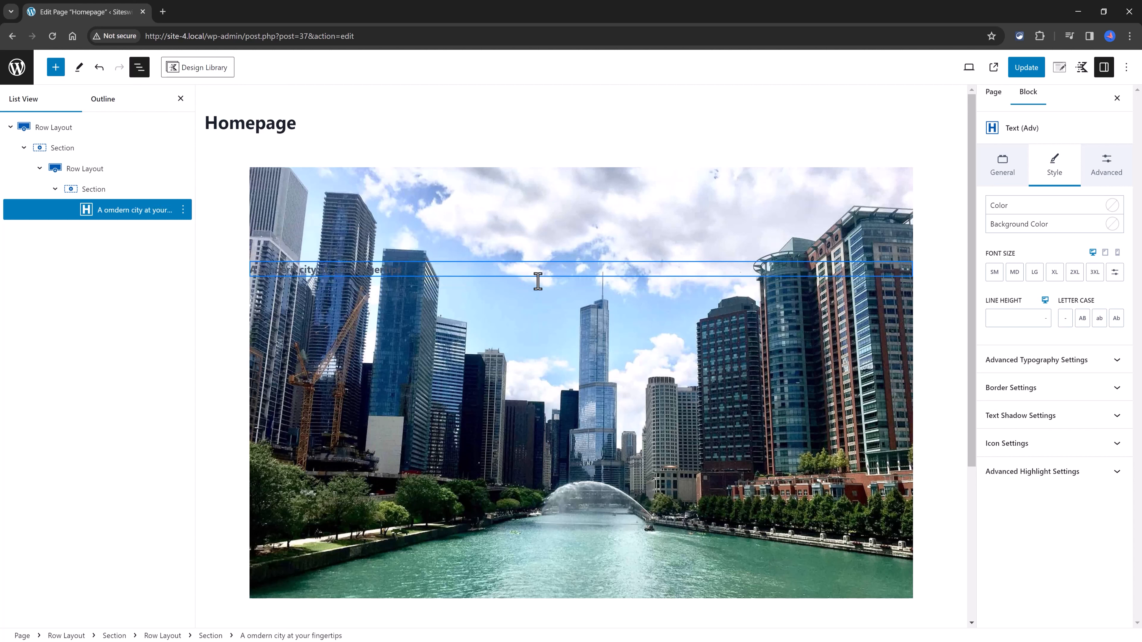
click(1034, 212)
click(1098, 380)
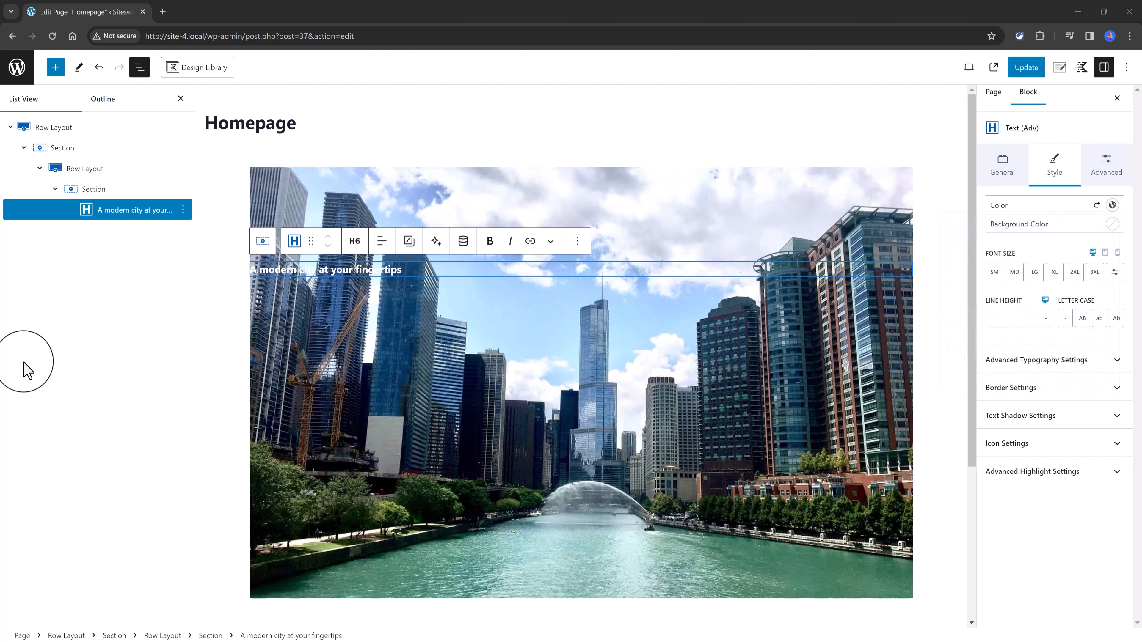
Step: Set the padding of the row containing the heading to 0 px top and bottom and 40 px left
click(115, 171)
click(1104, 169)
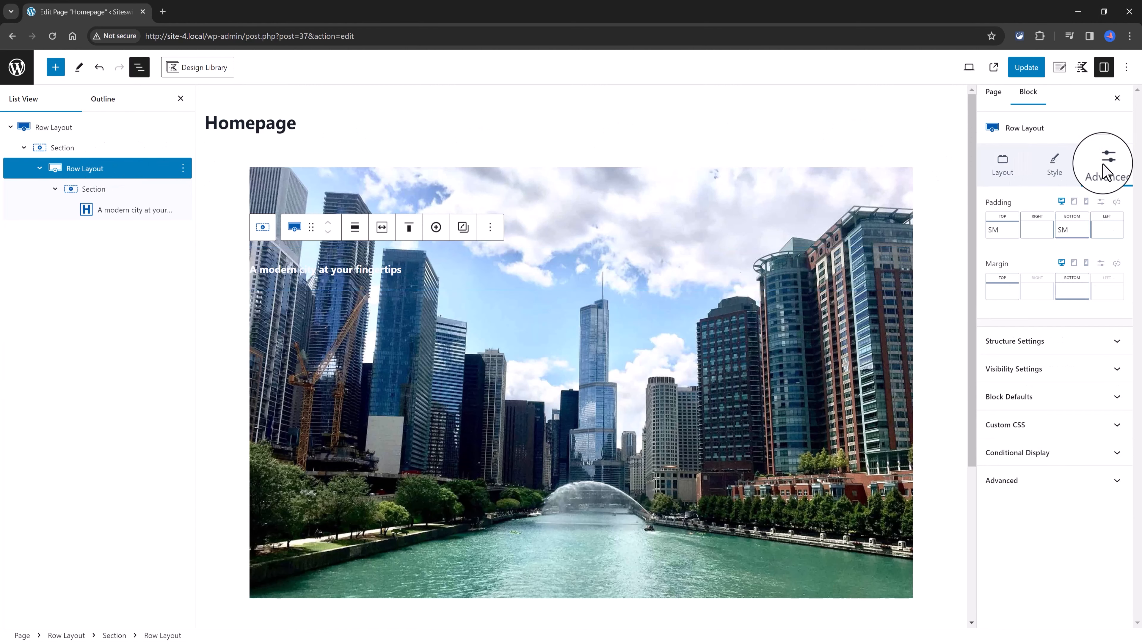
click(1101, 203)
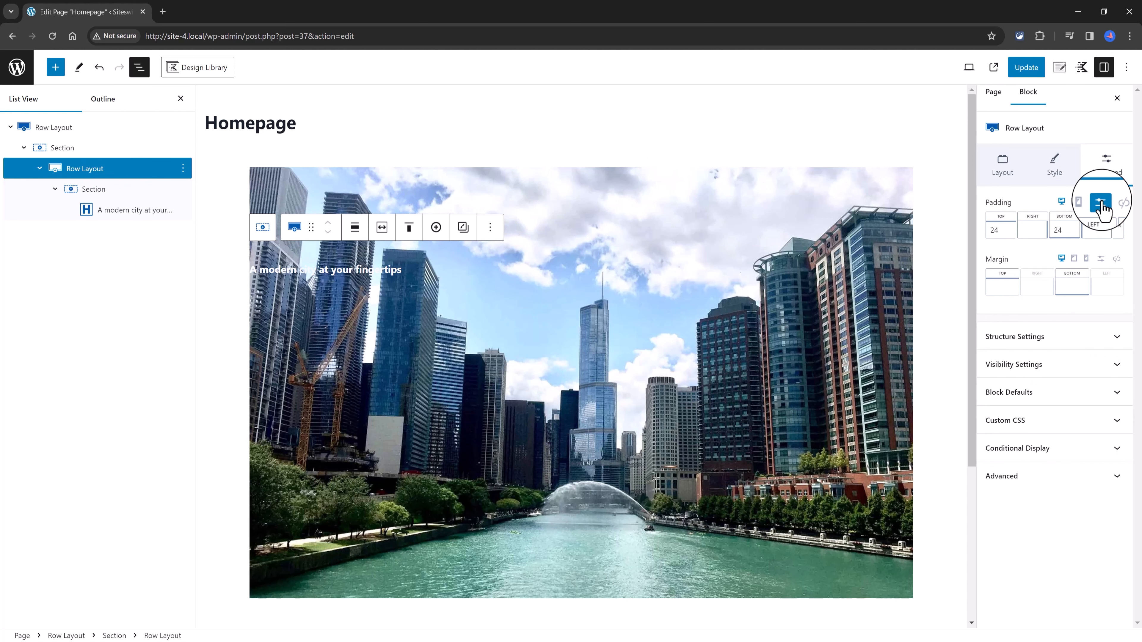
drag(1002, 236, 989, 237)
text(00)
key(Tab)
key(Tab)
text(0)
key(Tab)
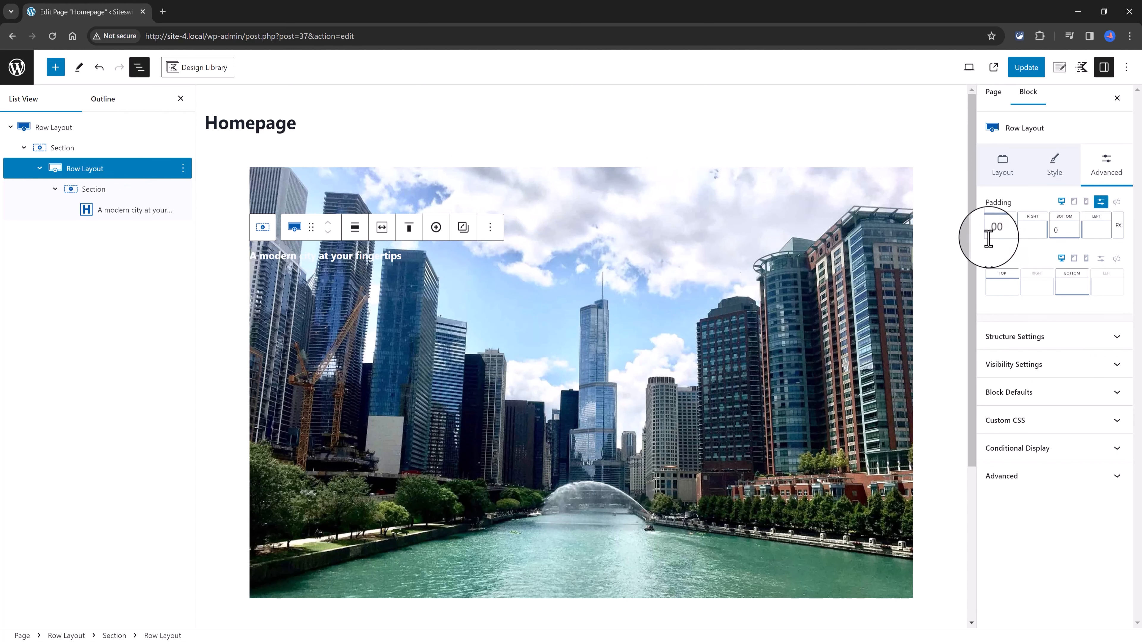
text(40)
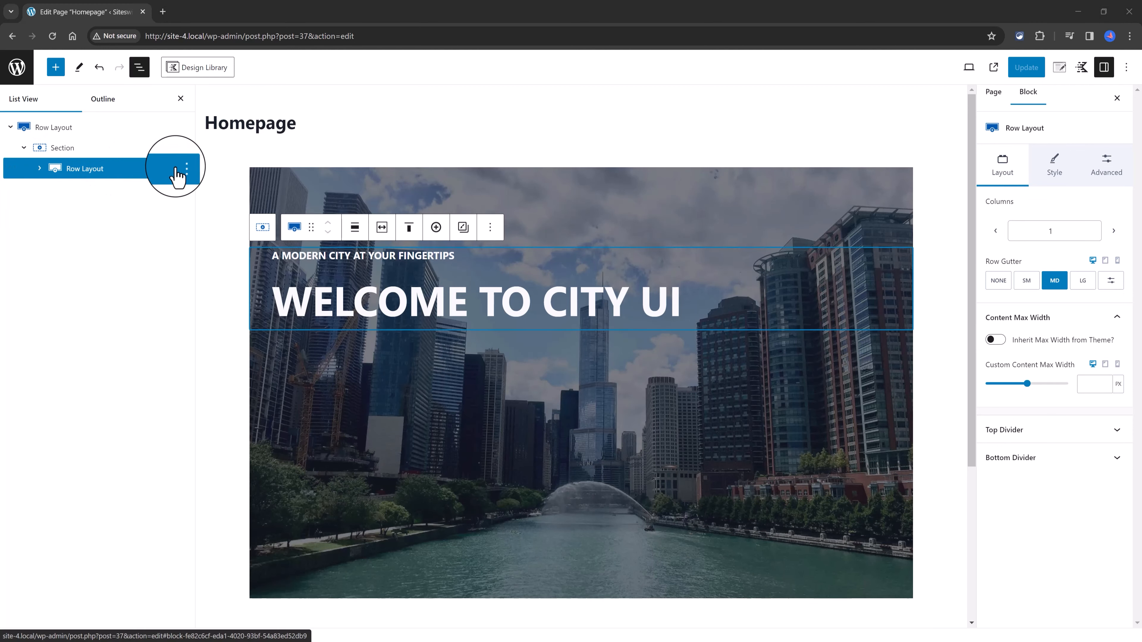
Step: Insert a second Row Layout with three equal columns below the "WELCOME TO CITY UI" heading row
click(906, 338)
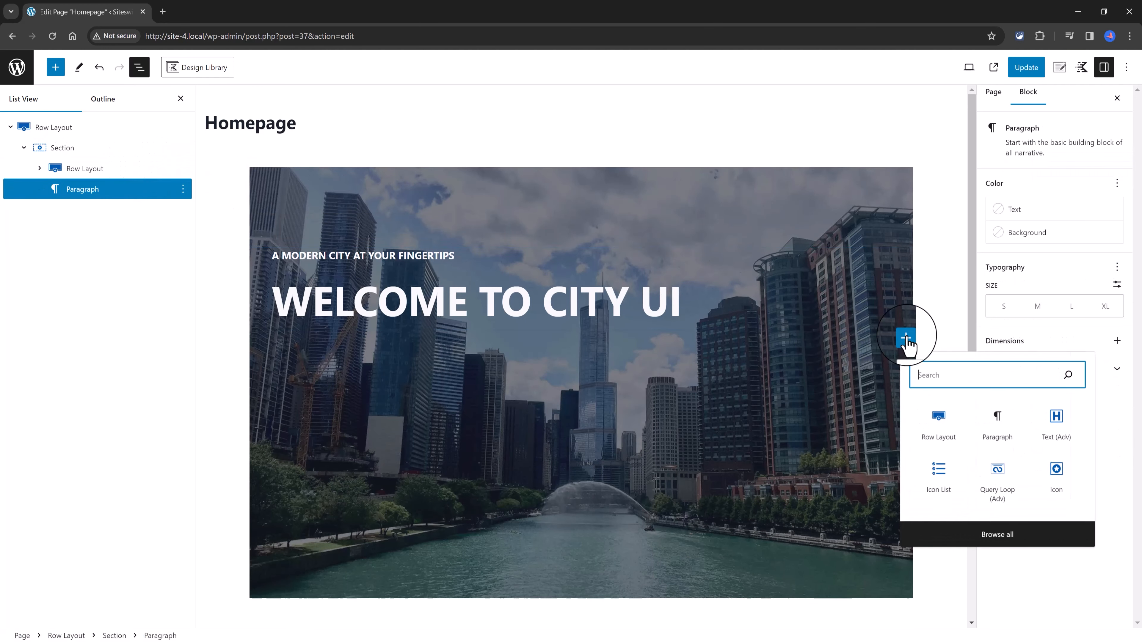
click(938, 430)
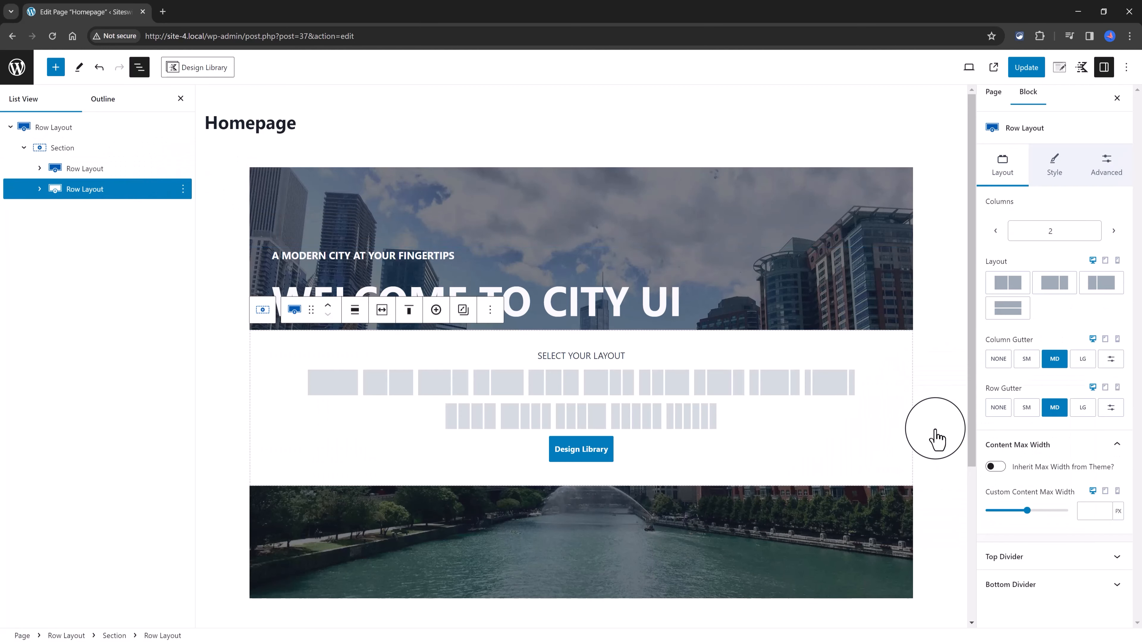
click(554, 383)
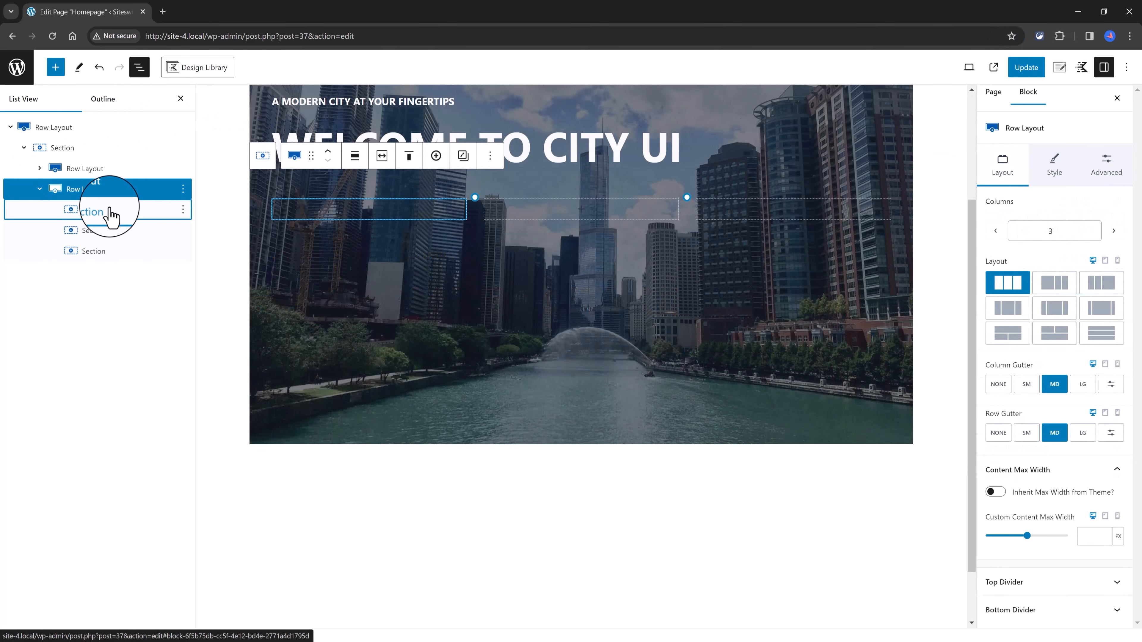
Step: Nest a Row Layout with two equal columns inside the first section of the three-column row
click(112, 216)
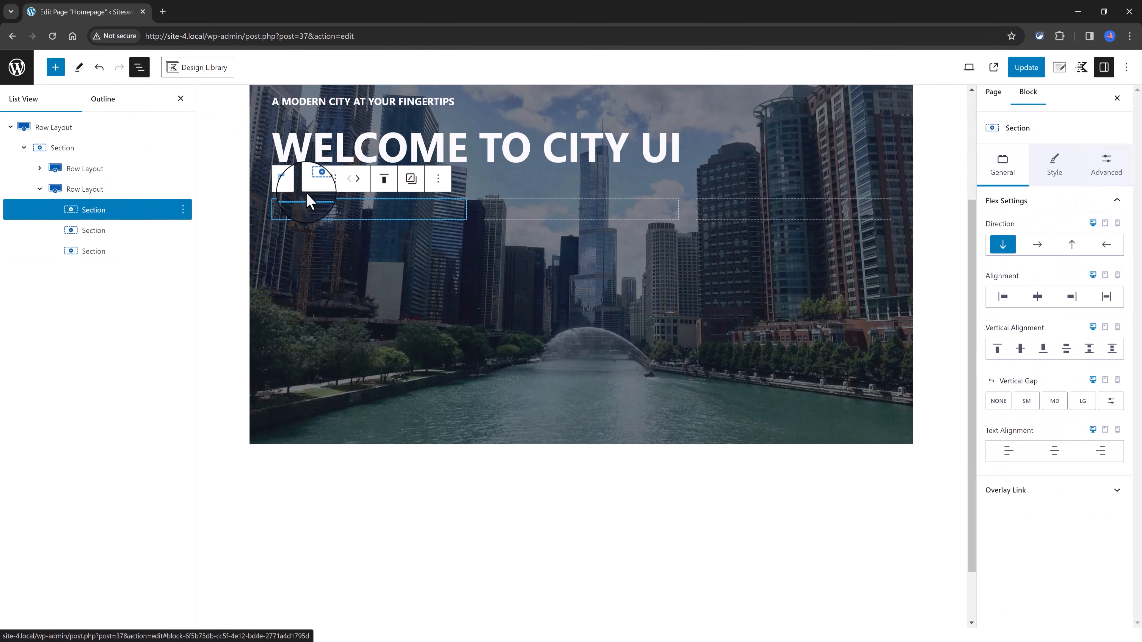
click(359, 215)
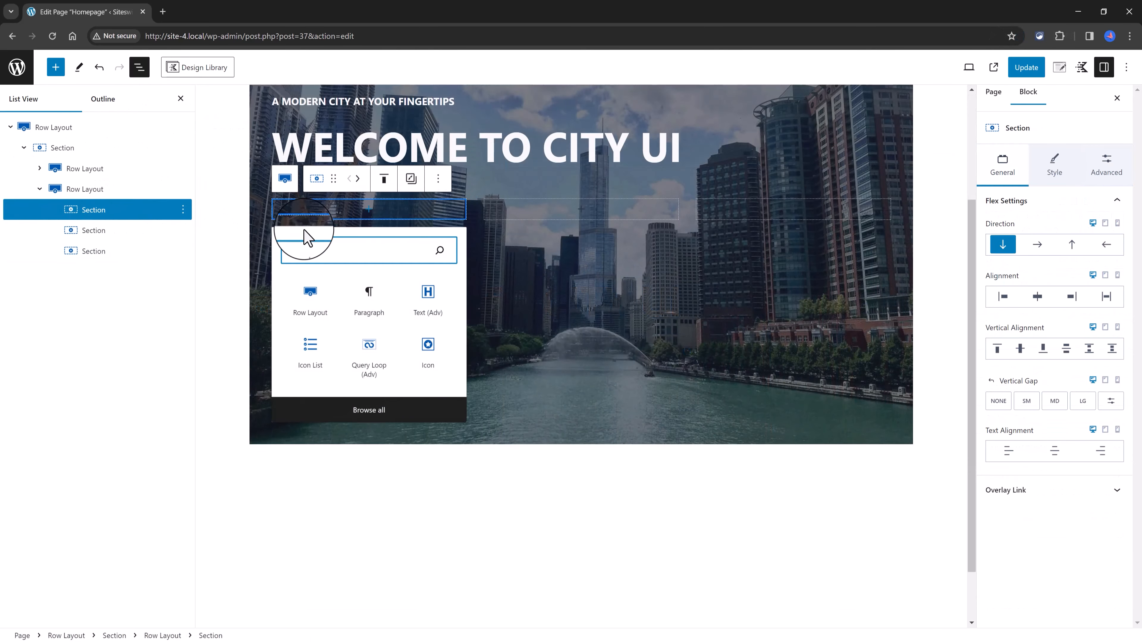
click(311, 293)
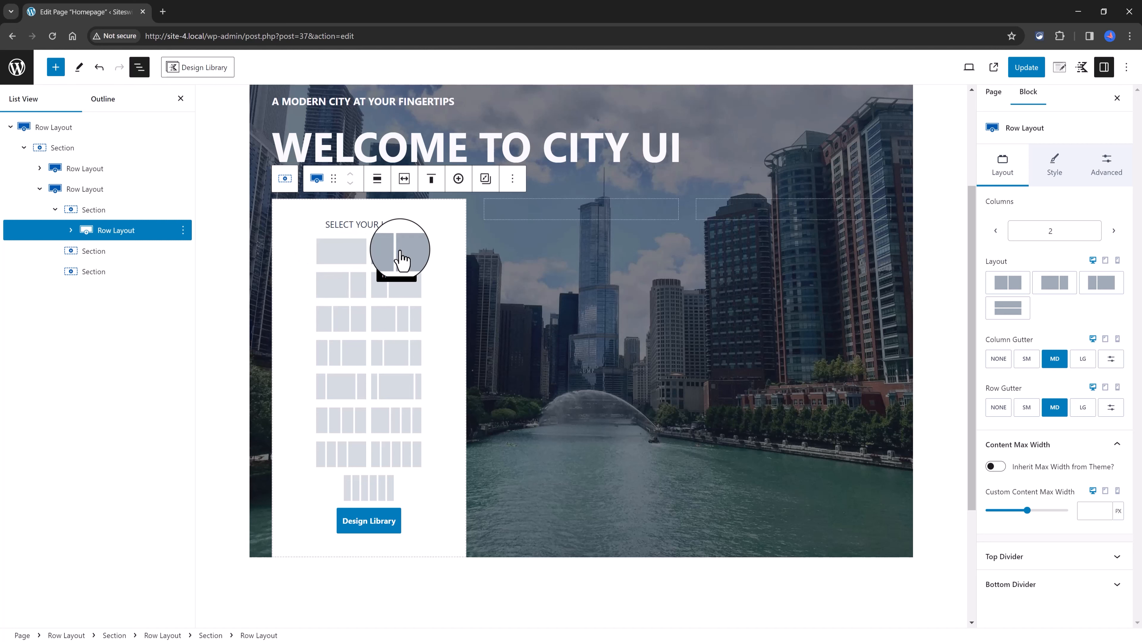
click(399, 252)
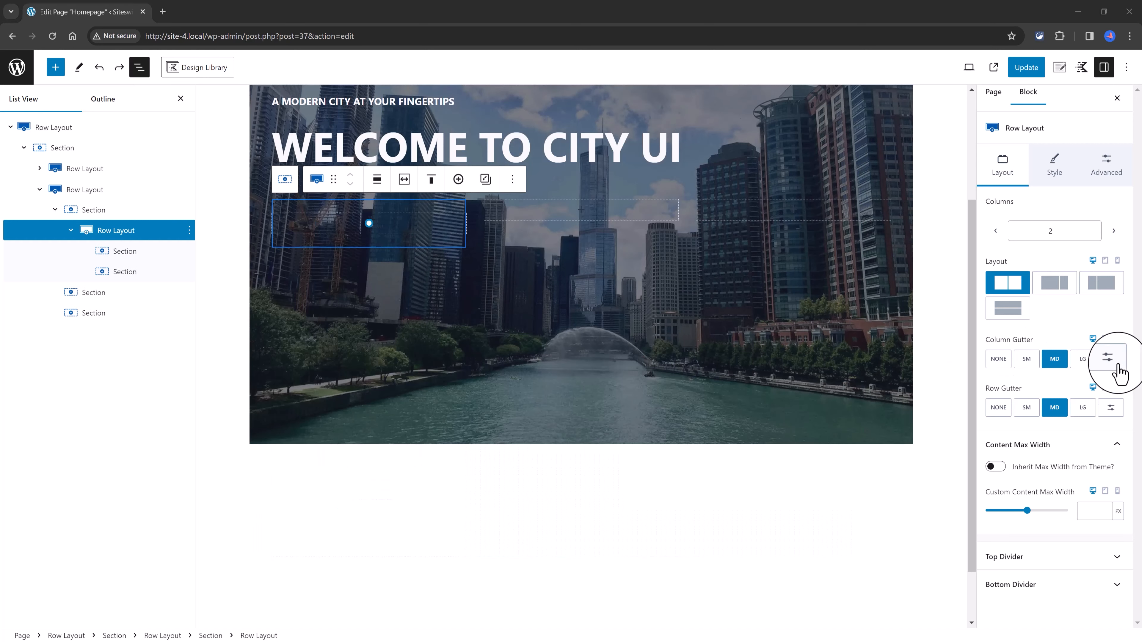
Step: Set a custom column gutter of 20 px for the nested two-column row
click(1110, 359)
click(1066, 359)
text(20)
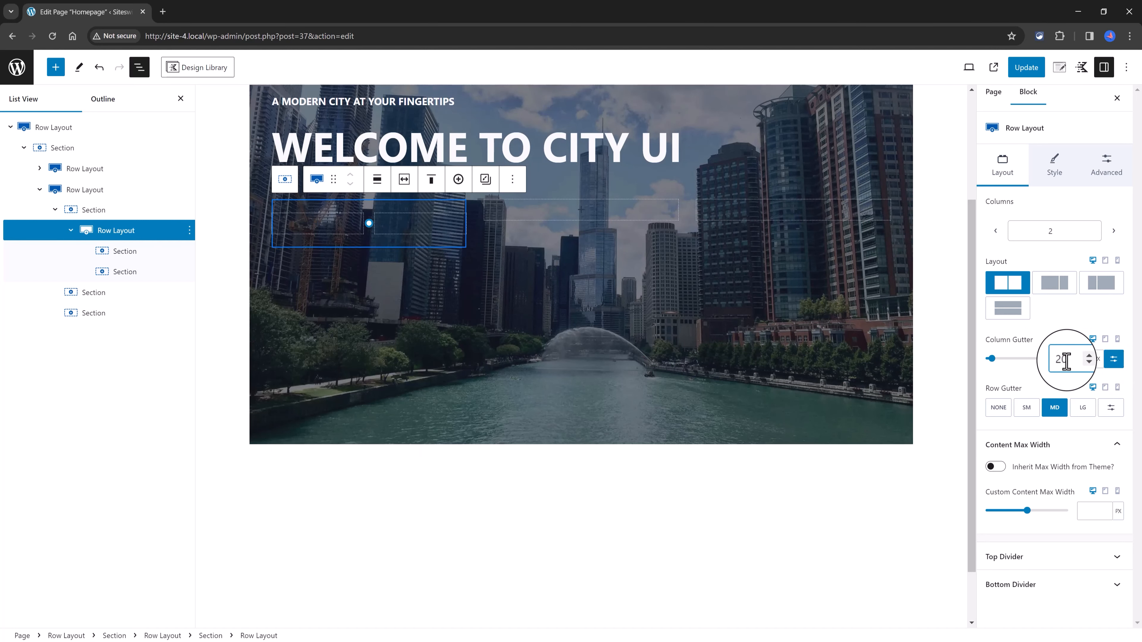
Step: Add an Icon block to the first column of the nested row and align the icon to the left
click(310, 225)
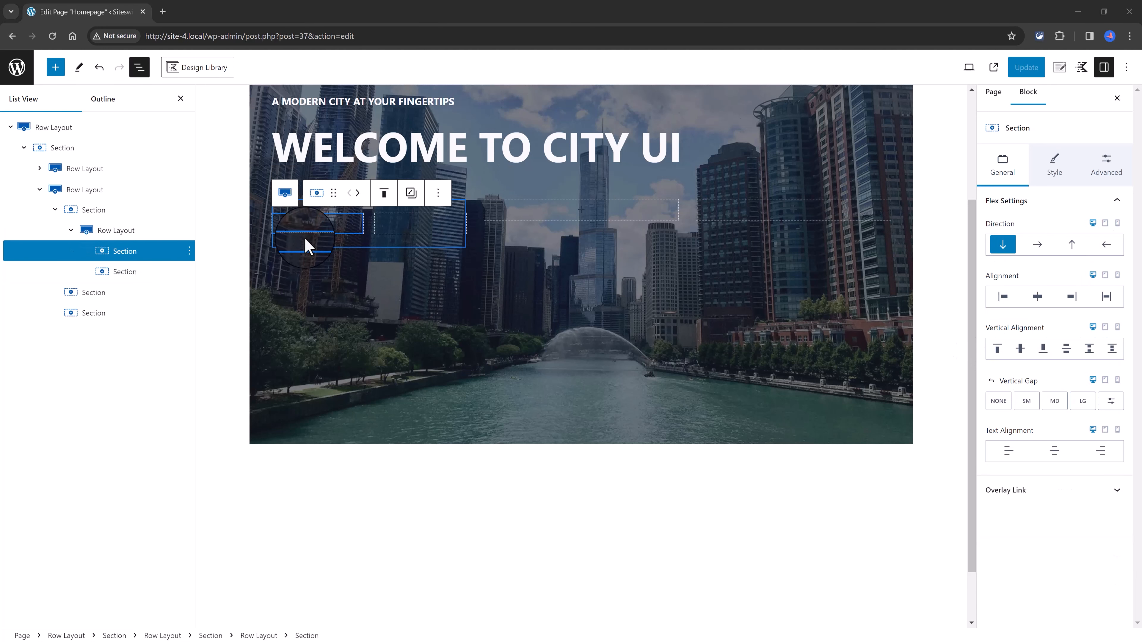
click(319, 223)
click(251, 373)
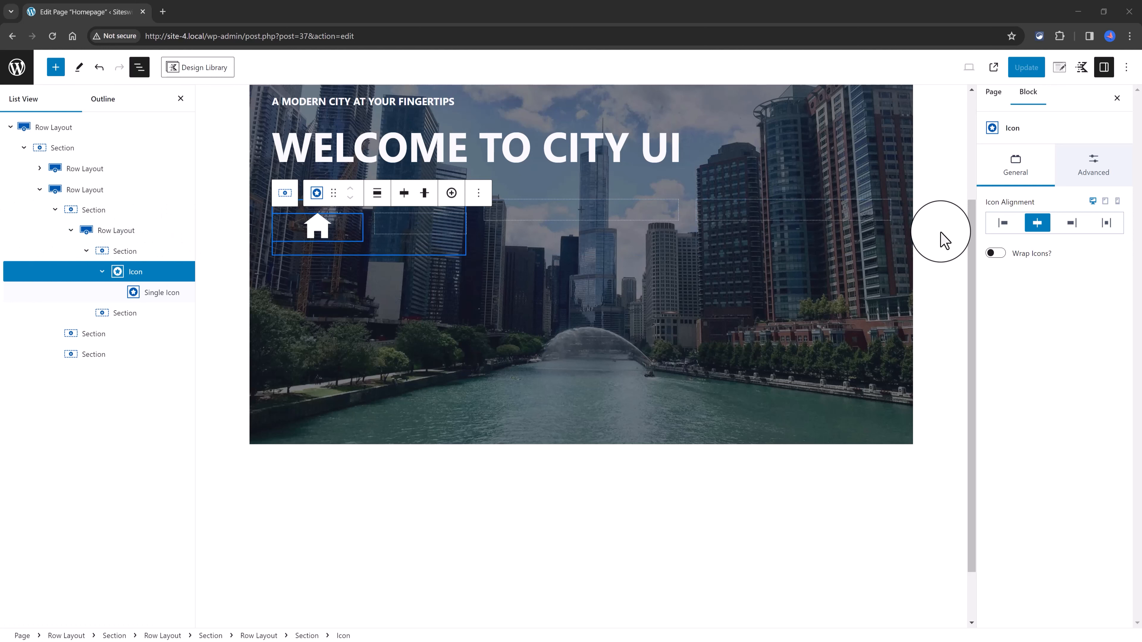
click(1004, 224)
Step: Add a Text (Adv) block reading "RESIDENTS" to the second column of the nested row
click(394, 229)
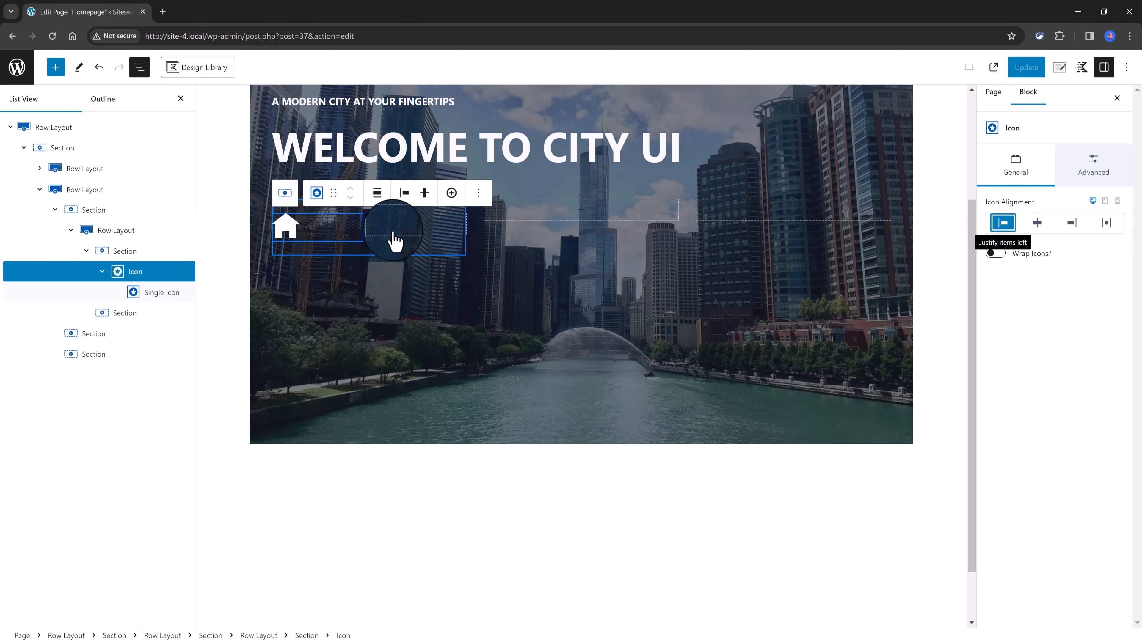
click(422, 225)
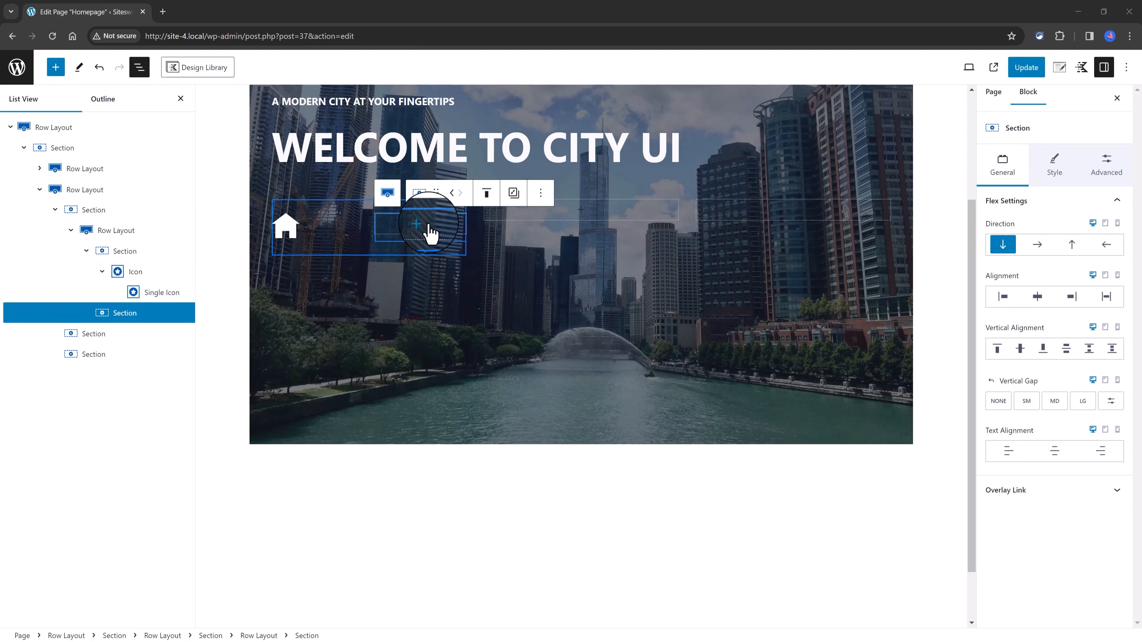
click(476, 317)
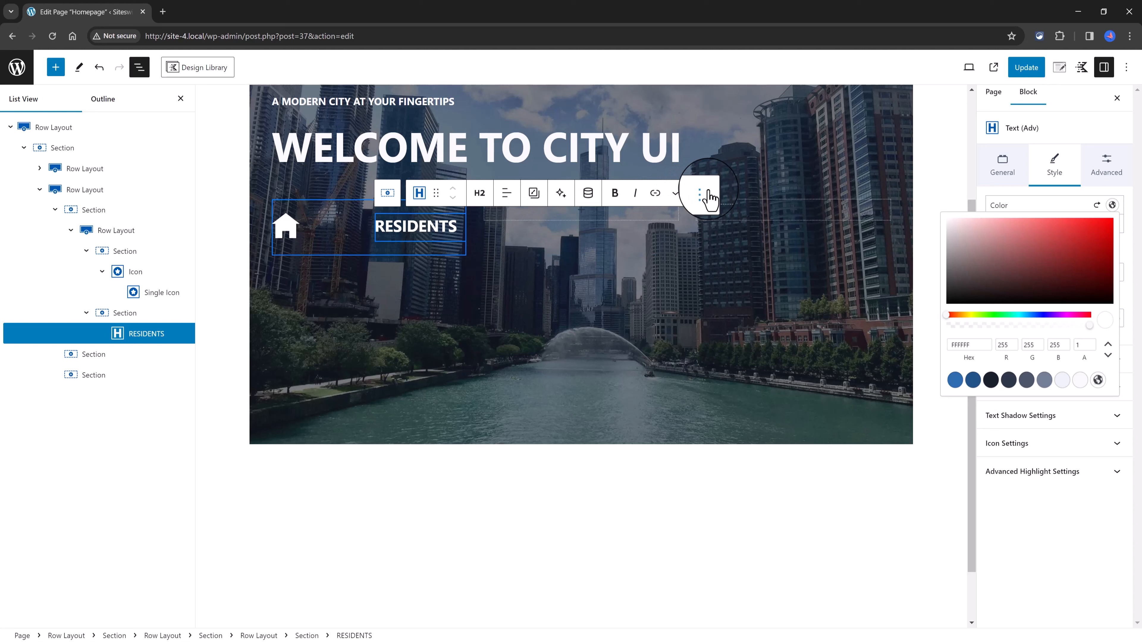
Step: Duplicate the RESIDENTS text block and replace the copy's text with "Lorem Ipsum dolor,elite domus."
click(709, 195)
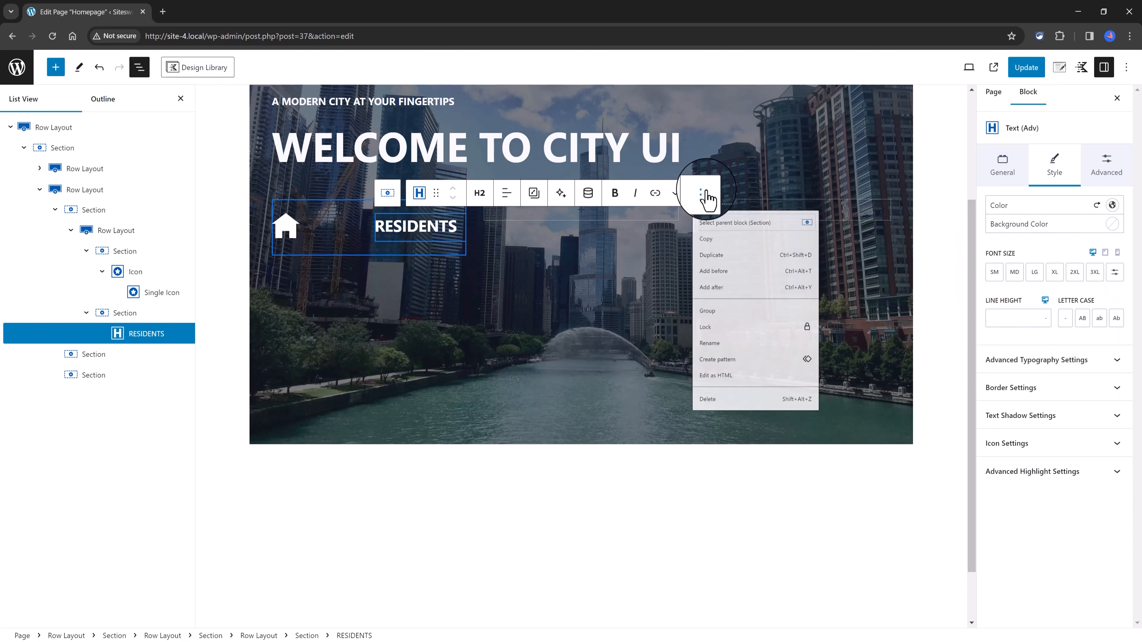
click(726, 271)
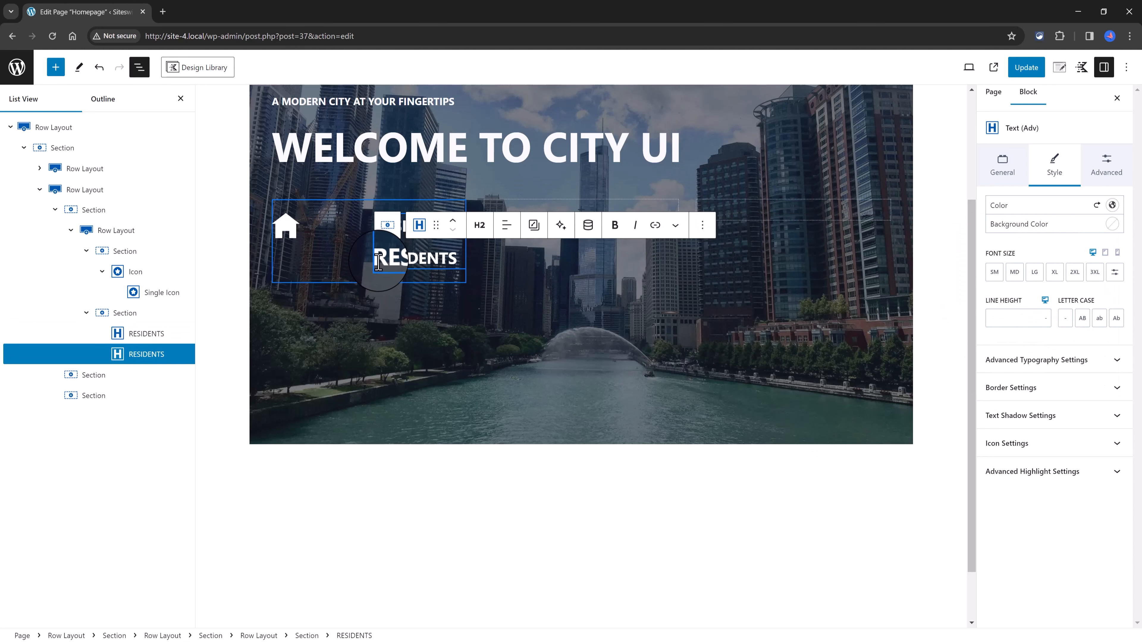
drag(378, 260, 449, 261)
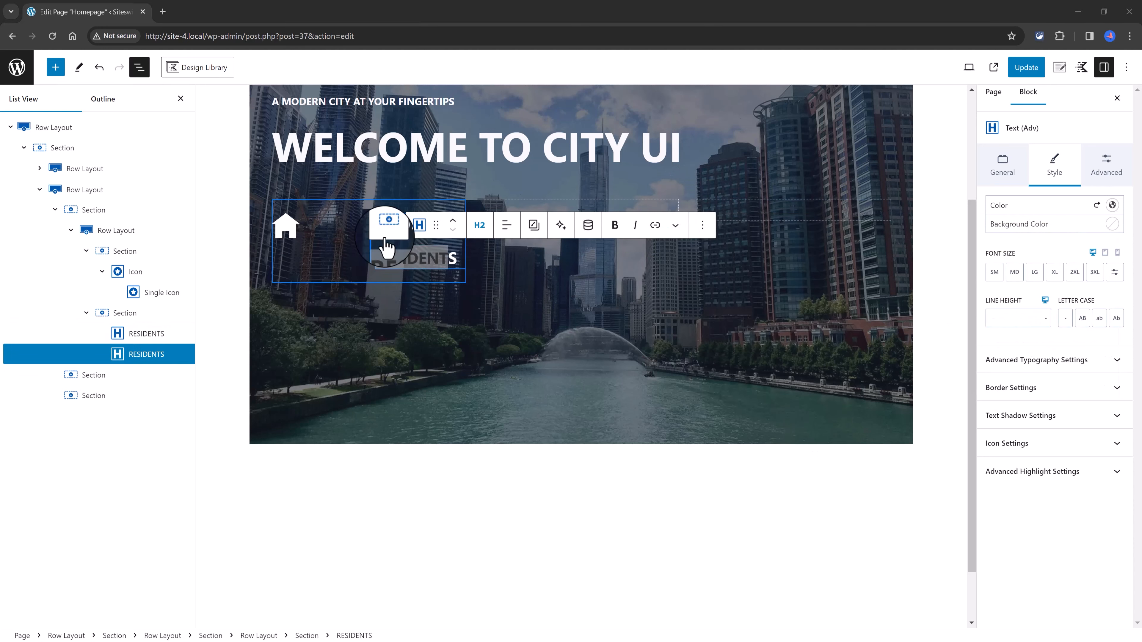
text(Lorem Ipsum dolor,elite domus.)
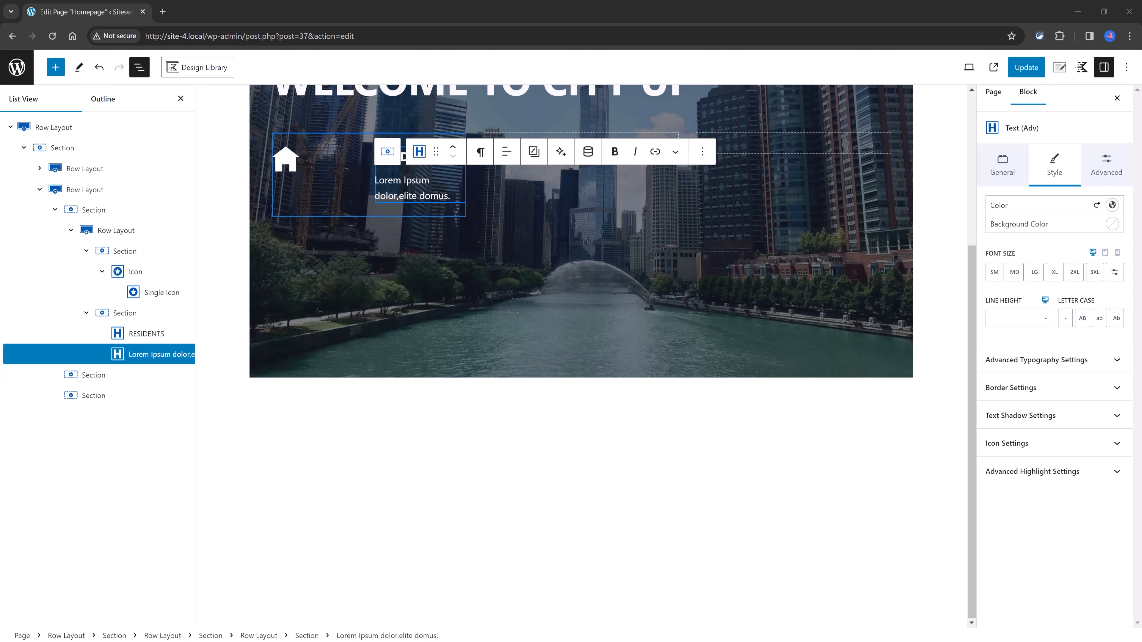
Step: Give the nested row holding the home icon and RESIDENTS text a translucent grey-blue background color
click(102, 230)
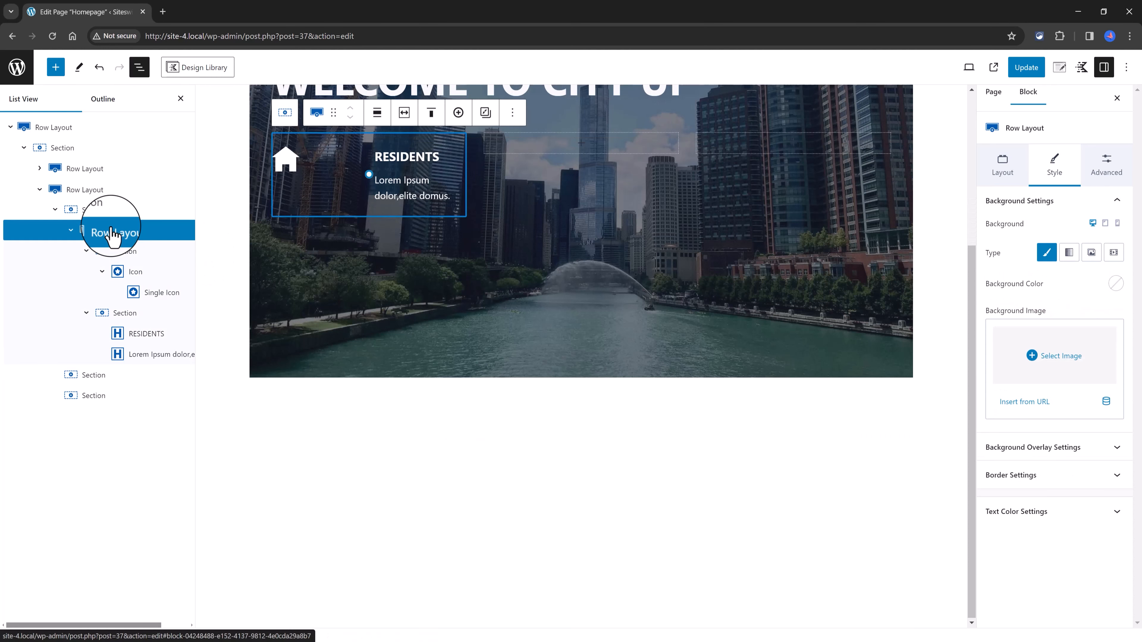
click(1116, 284)
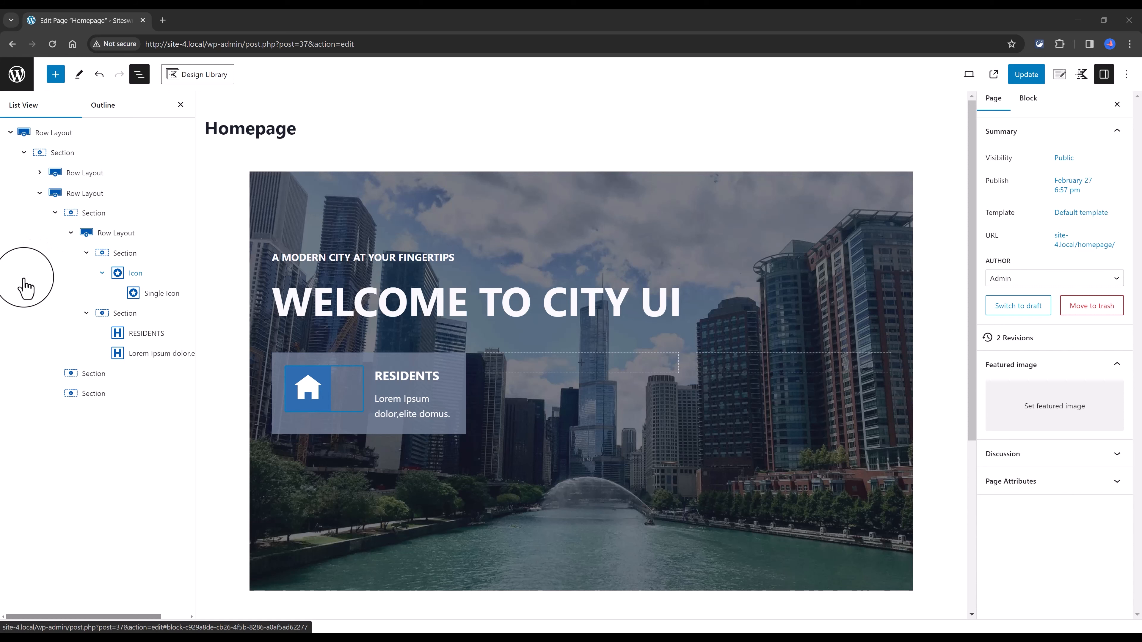
Step: Add a Buttons (Adv) block directly after the nested RESIDENTS row and label its button "Want visit?"
click(110, 235)
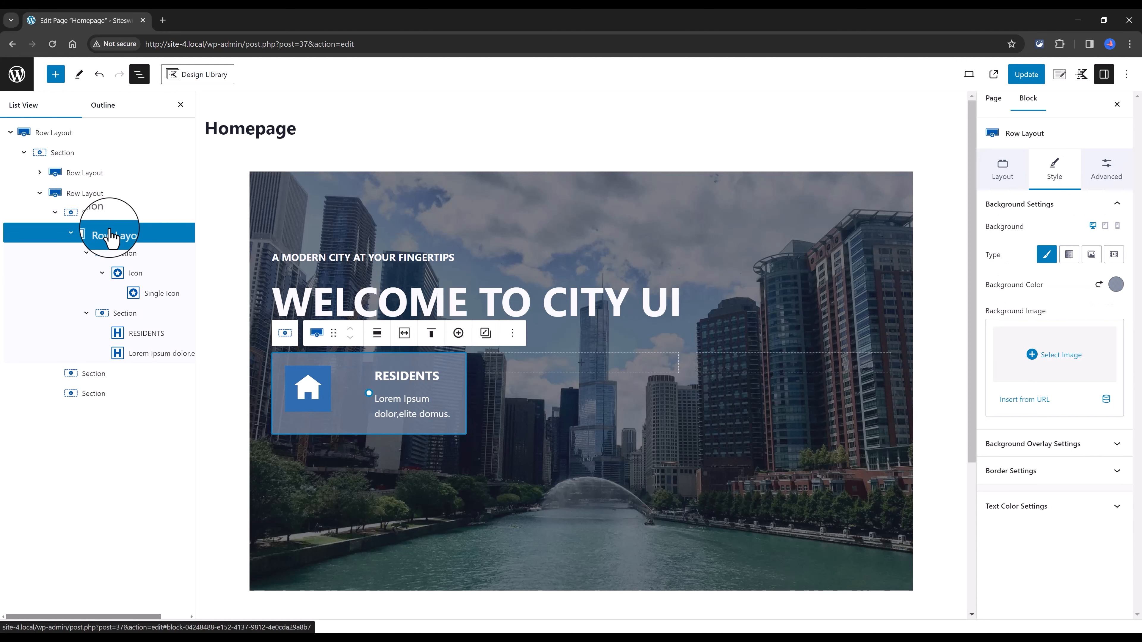
click(512, 333)
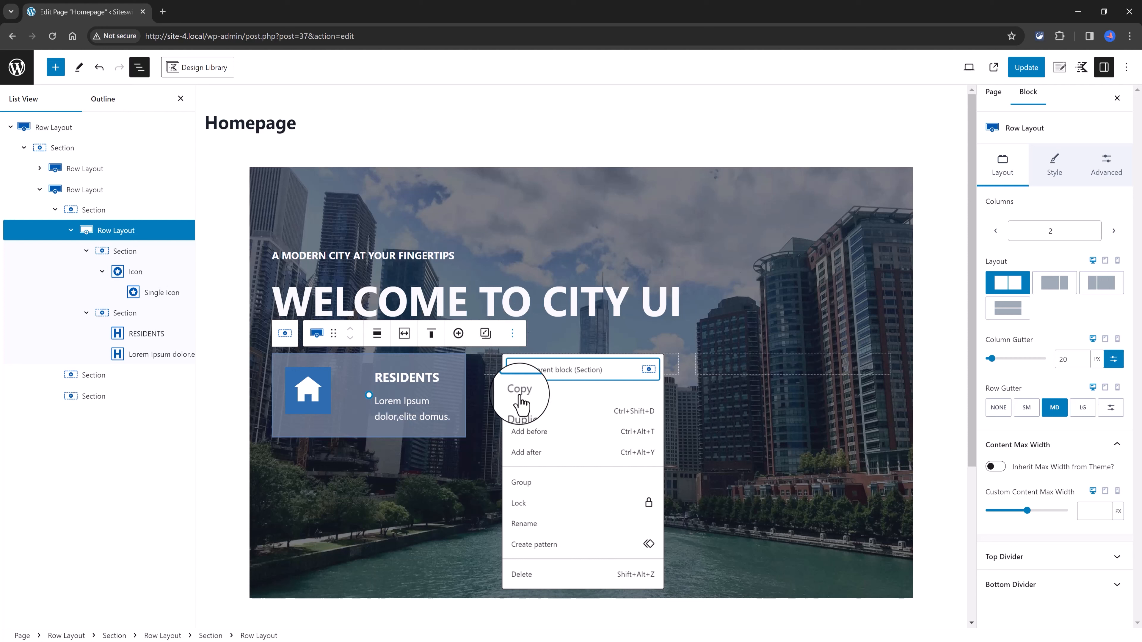
click(526, 452)
click(459, 445)
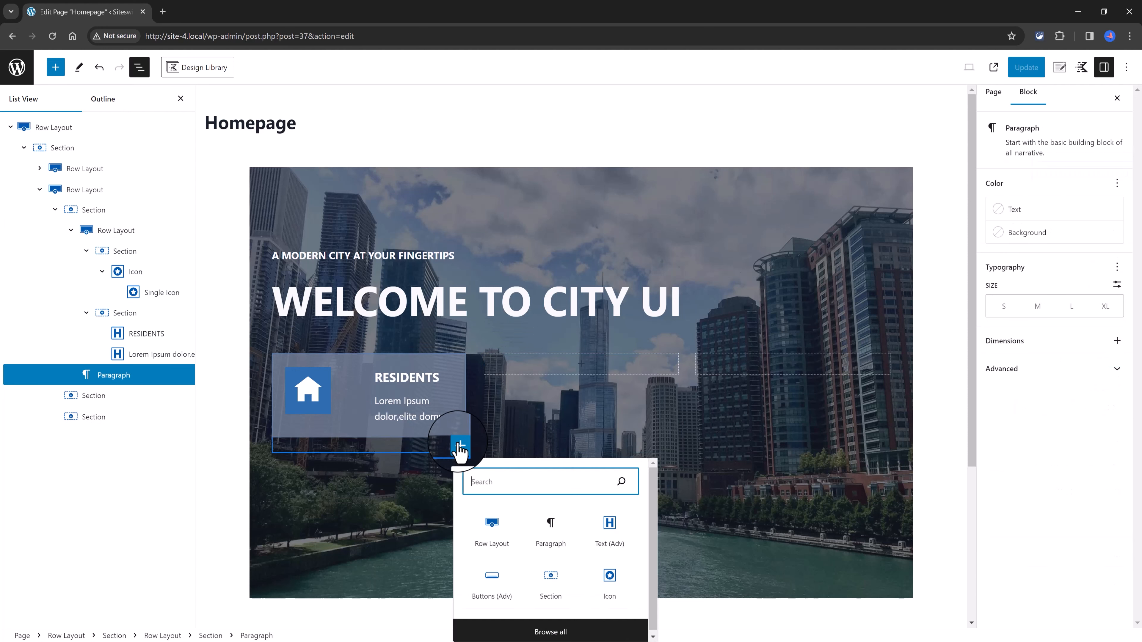
click(490, 581)
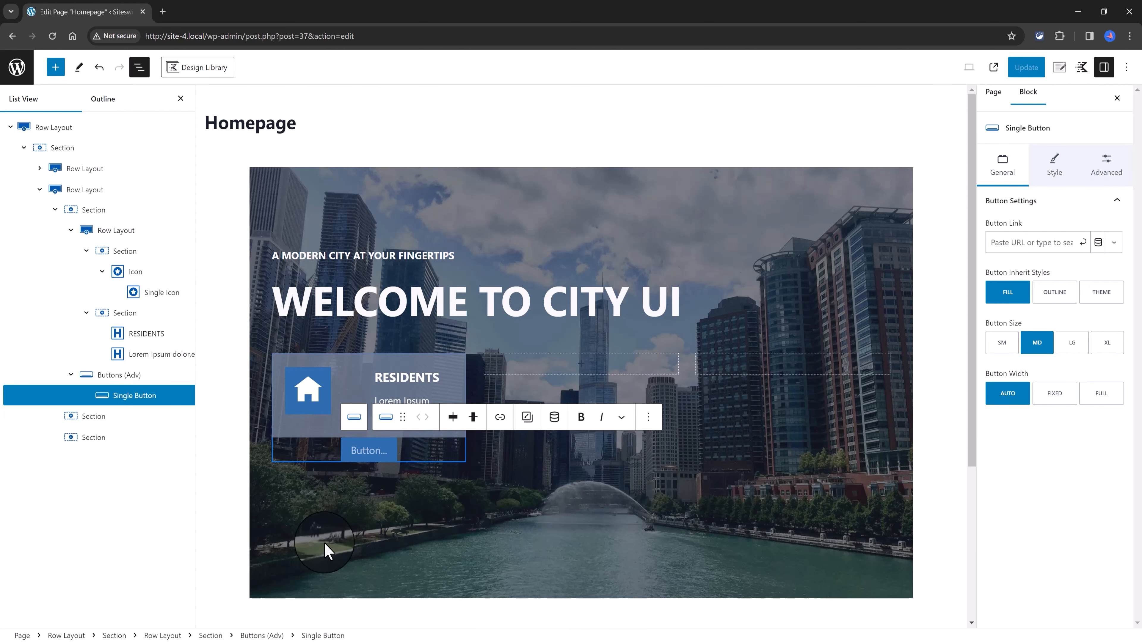
text(Want visit?)
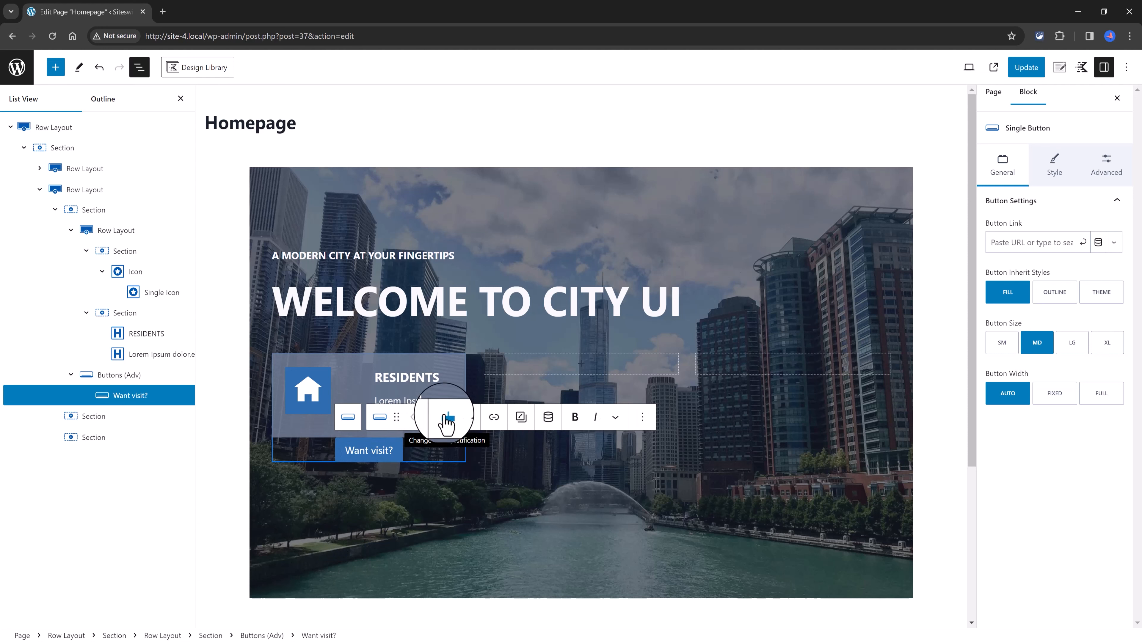
Step: Justify the "Want visit?" button to the left and set its width to Full
click(447, 419)
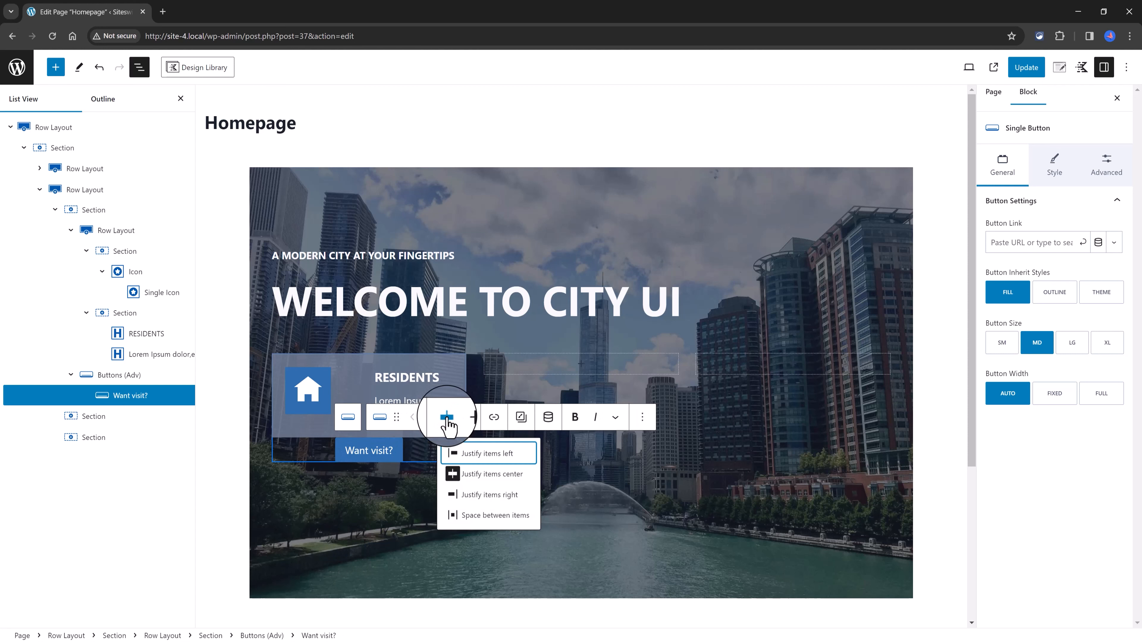
click(476, 453)
click(1109, 395)
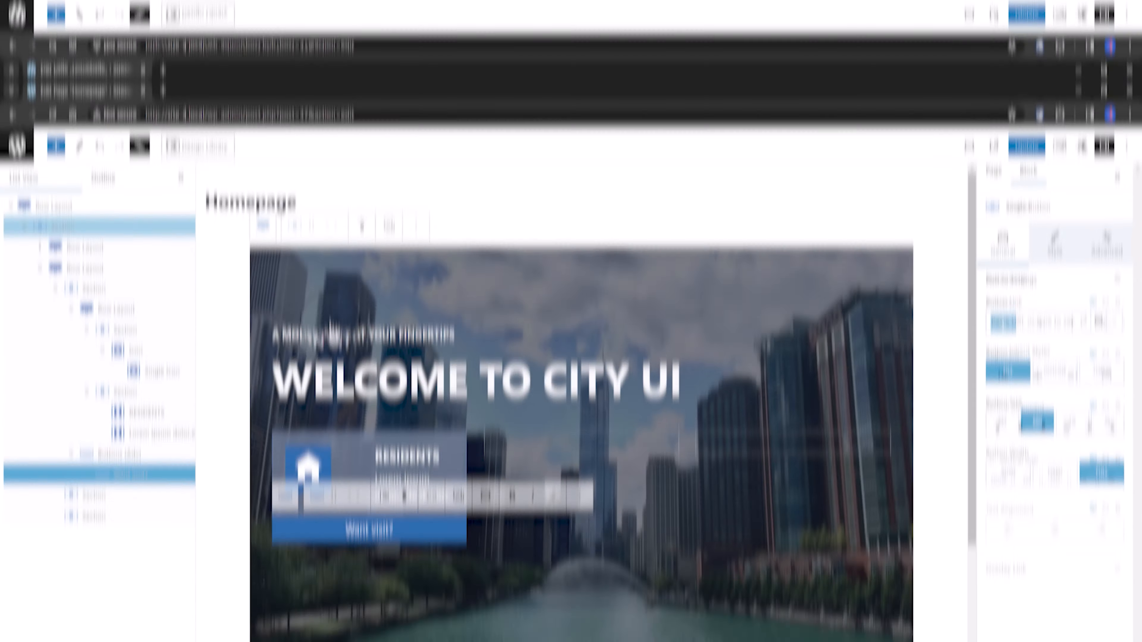
click(346, 344)
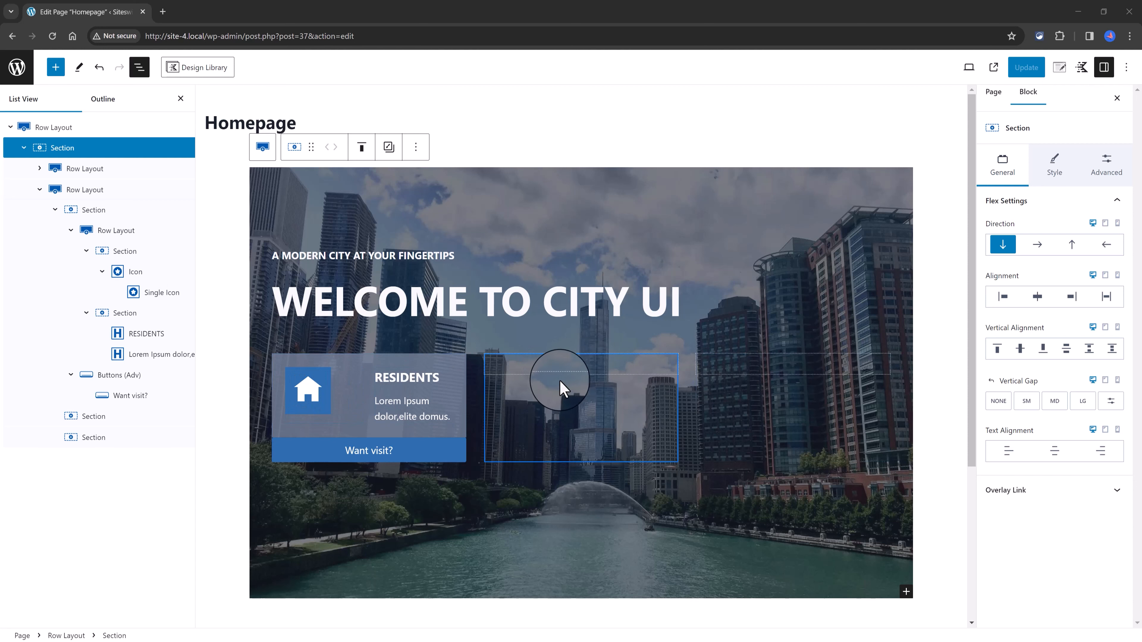
Step: Duplicate the nested RESIDENTS row and move the copy into the second column of the three-column row
click(459, 360)
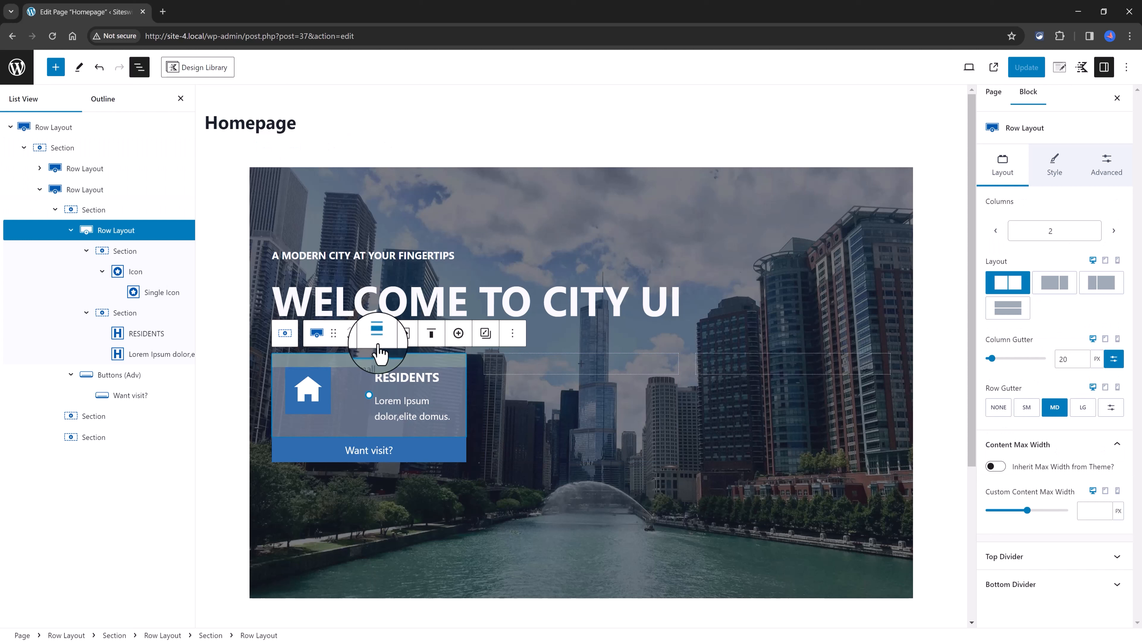
click(512, 332)
click(524, 410)
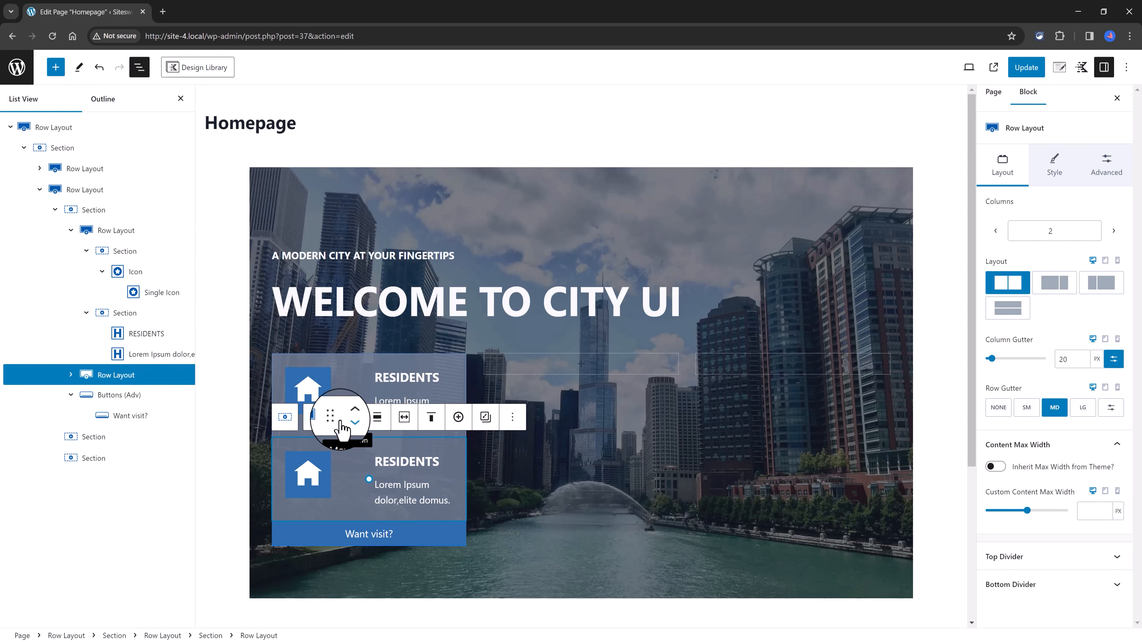
drag(333, 417, 557, 370)
Step: Duplicate the second column's nested row and move the copy into the third column
click(725, 337)
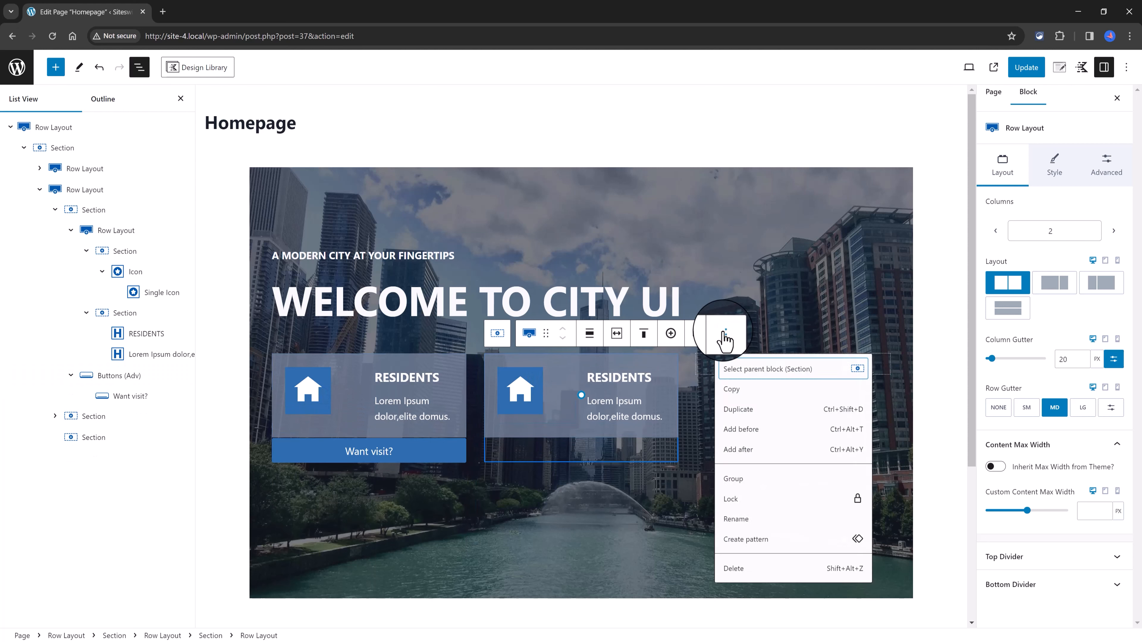
click(739, 411)
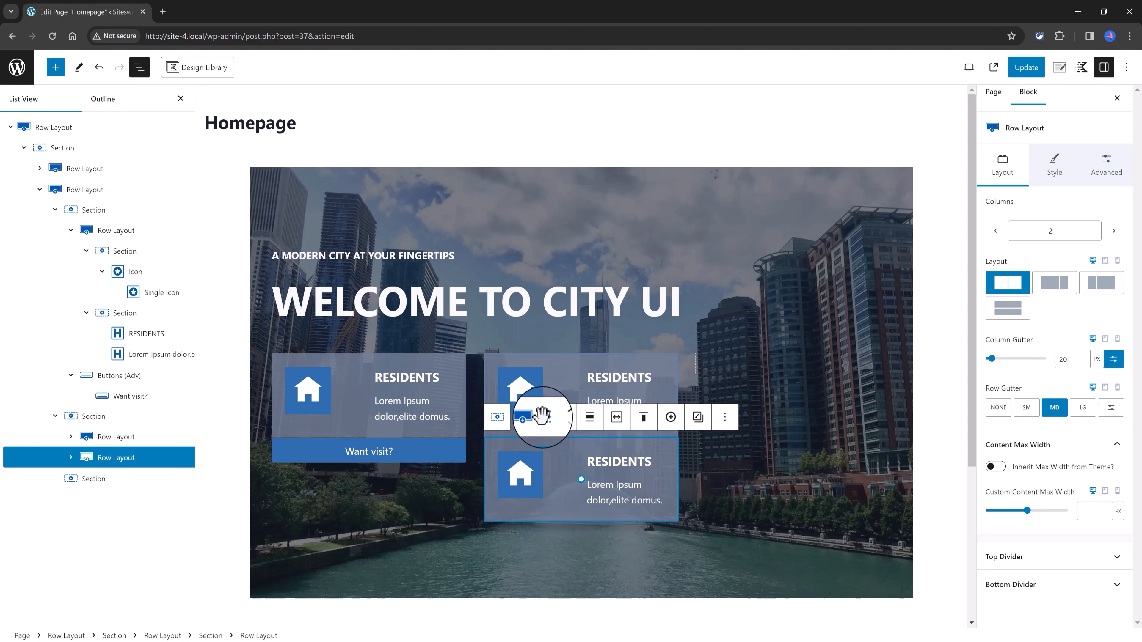
drag(545, 410, 756, 344)
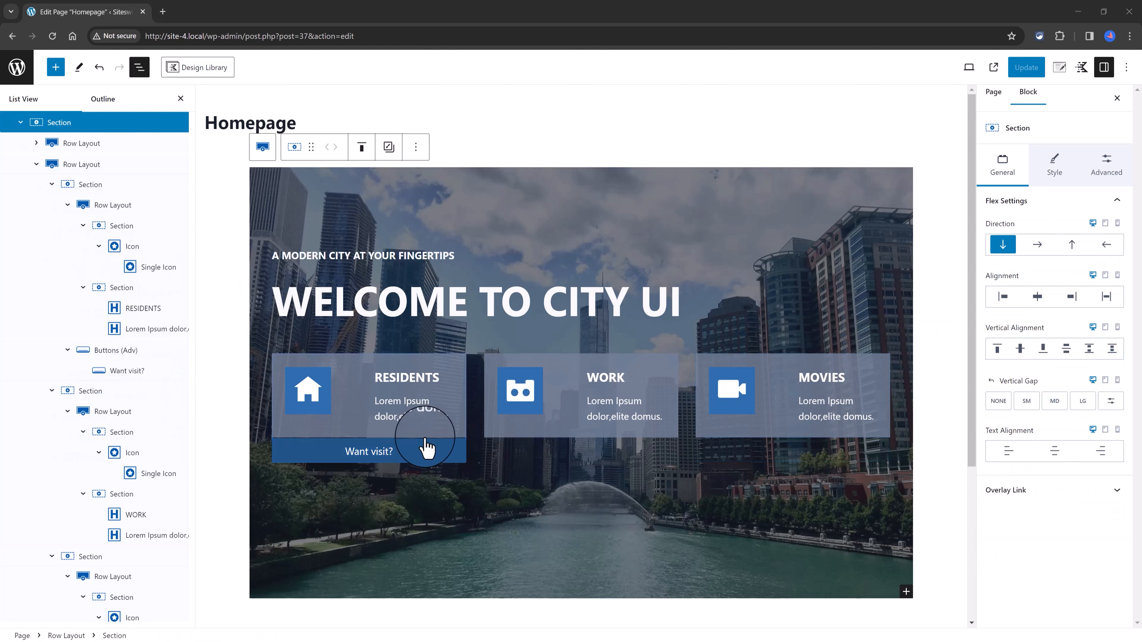
Step: Duplicate the "Want visit?" buttons block and place one copy under the WORK card and one under the MOVIES card
click(155, 353)
key(ctrl+shift+d)
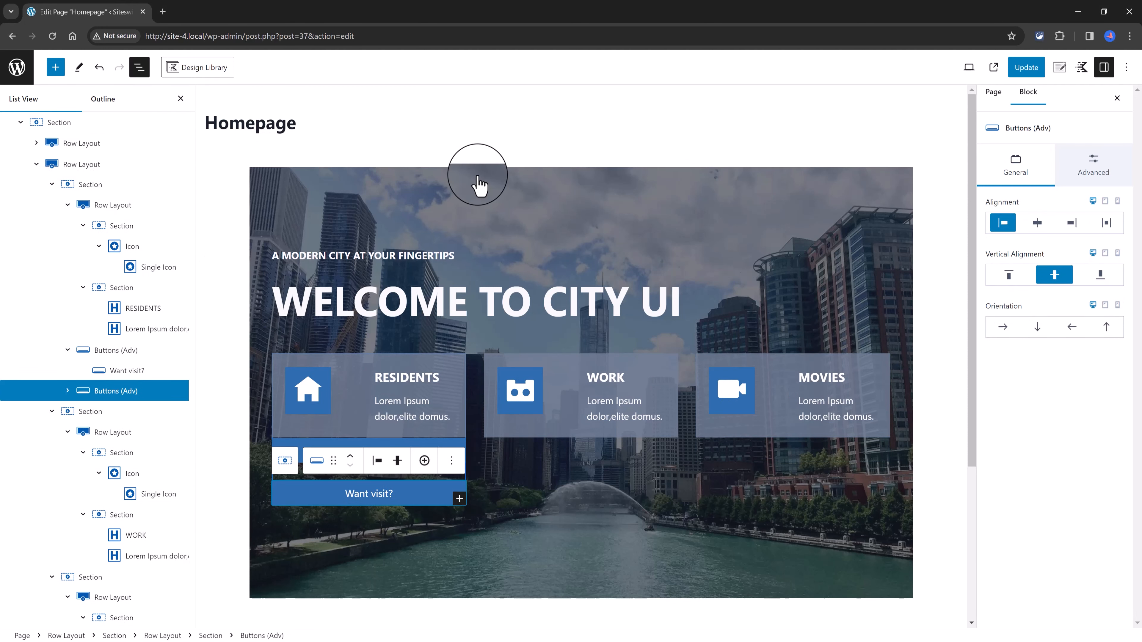
drag(330, 459, 601, 450)
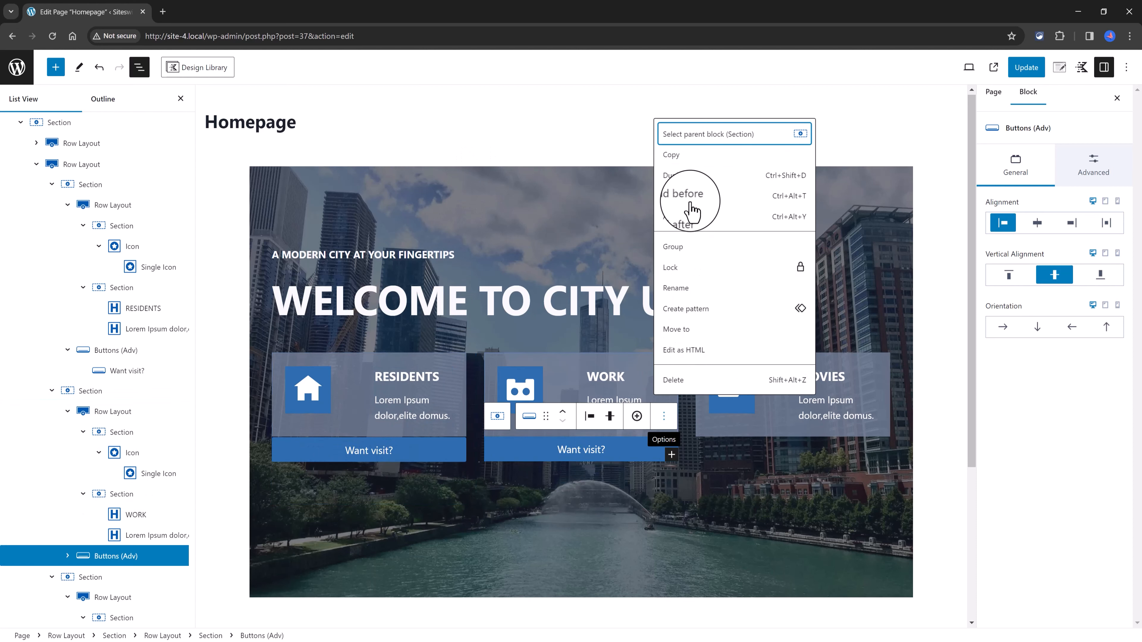
click(685, 216)
drag(788, 431, 788, 431)
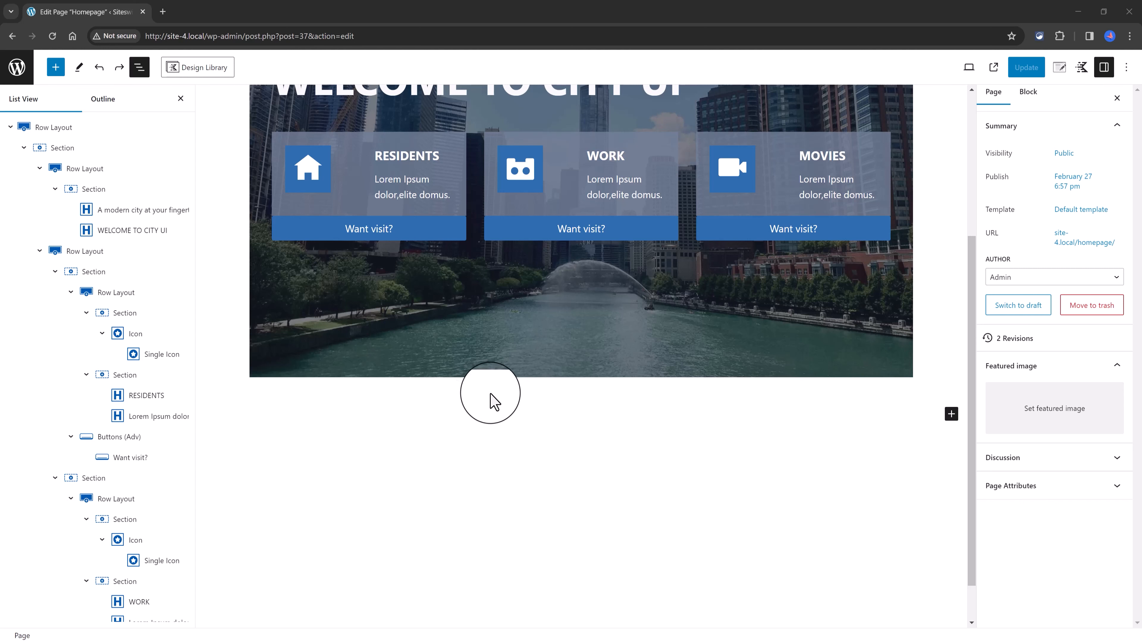
Step: Add a Row Layout block below the hero section with the Two: Left Heavy 66/33 layout
click(951, 416)
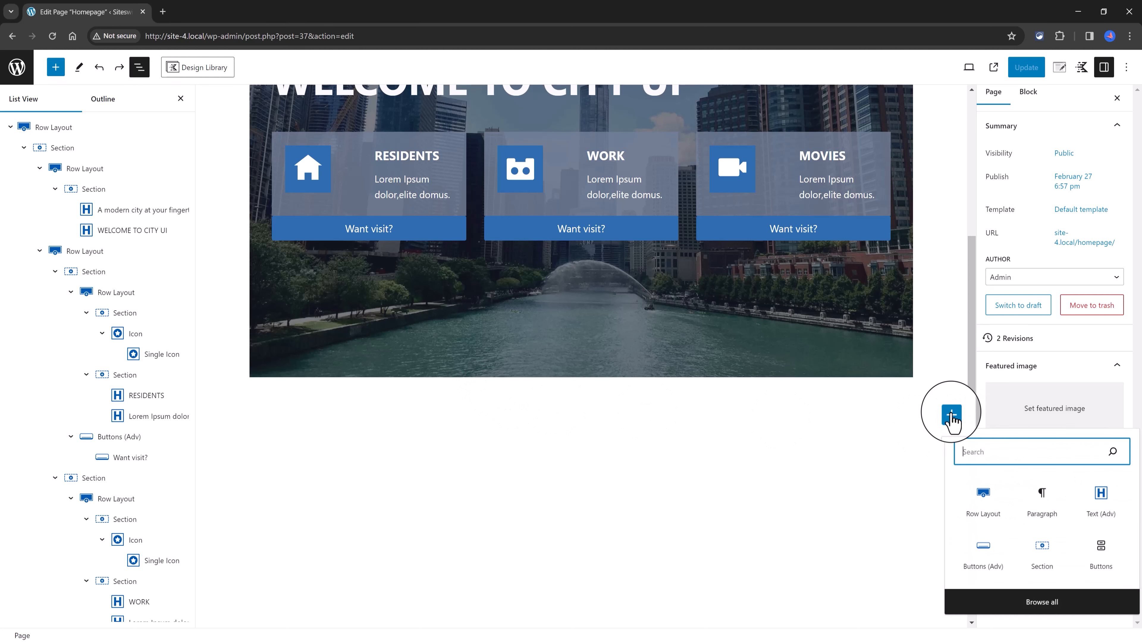
click(979, 508)
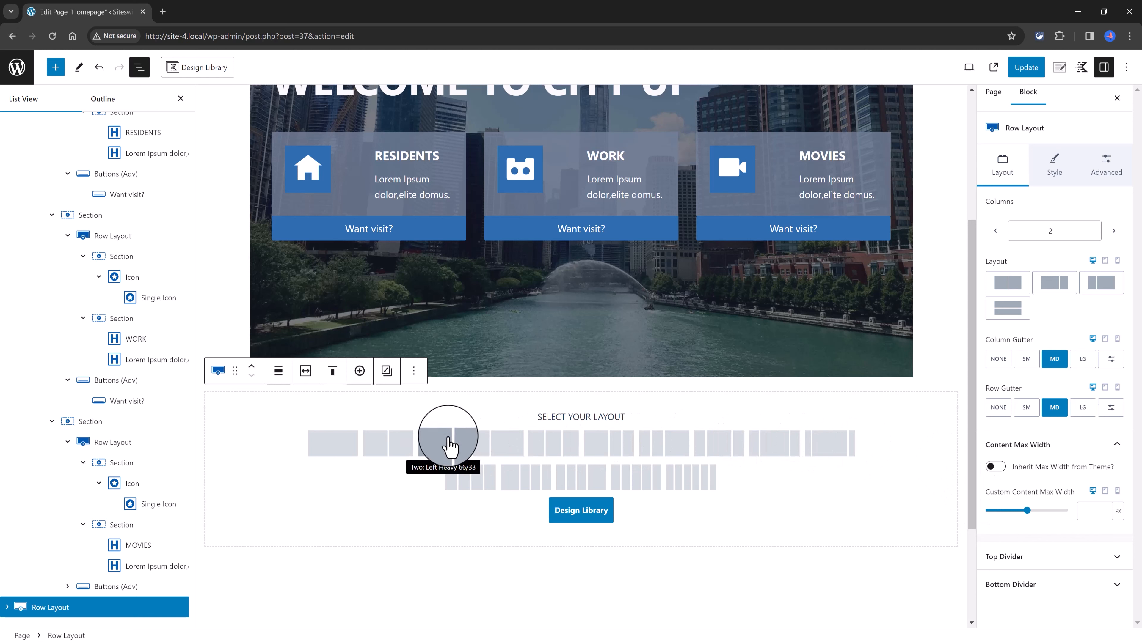
click(450, 445)
Step: Give the new two-column row a very light background color and make it inherit the max width from the theme
click(73, 172)
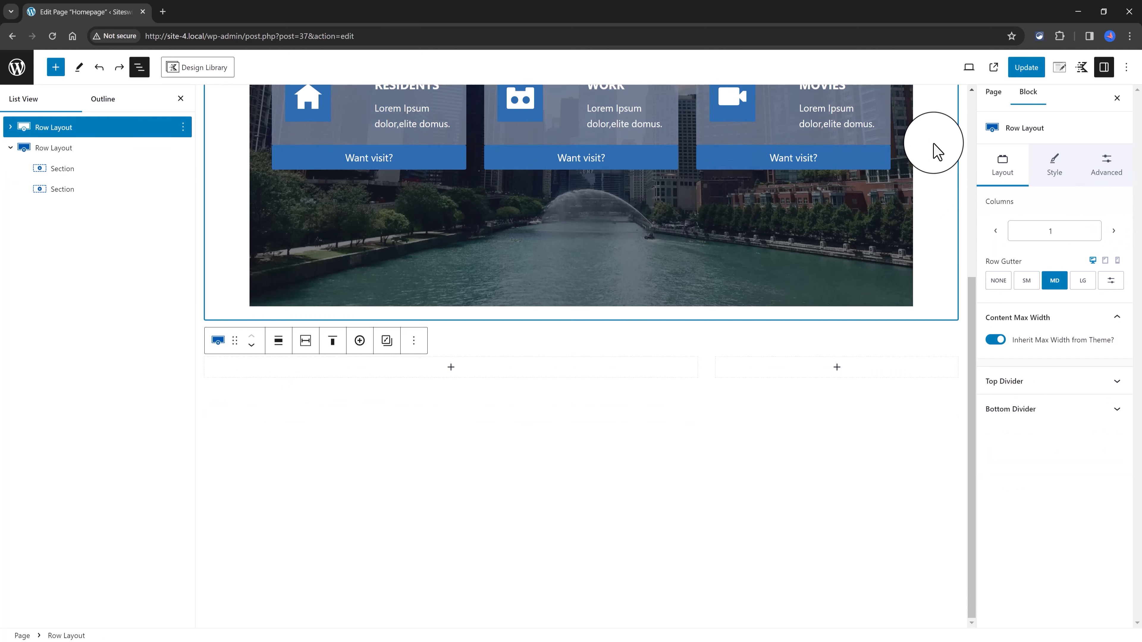
click(67, 148)
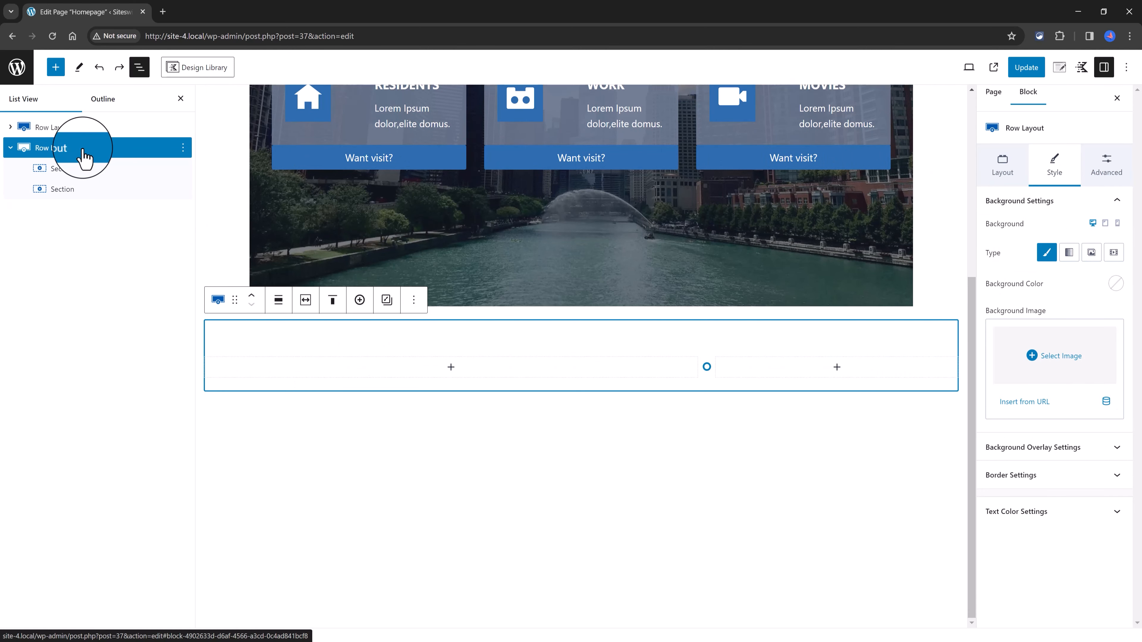
click(1115, 283)
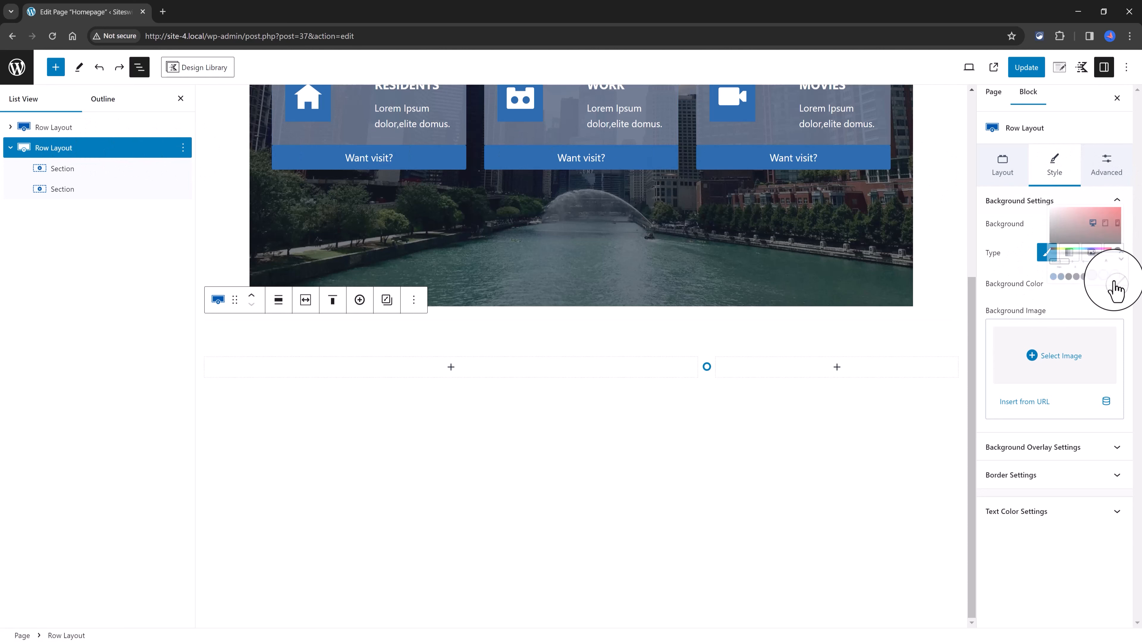
click(1085, 259)
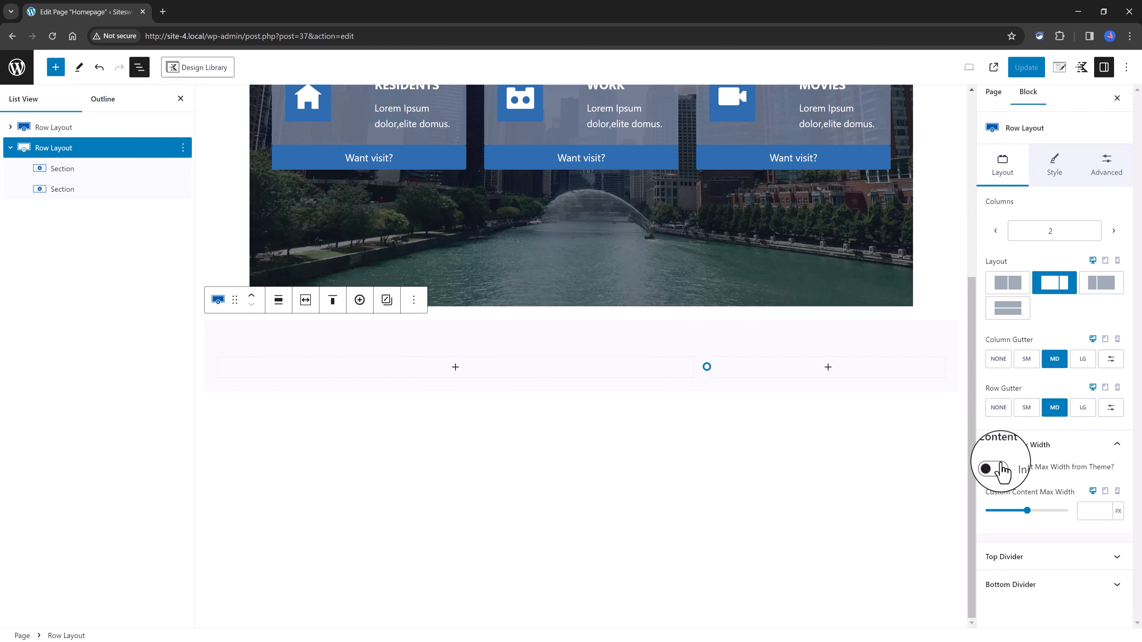
click(995, 468)
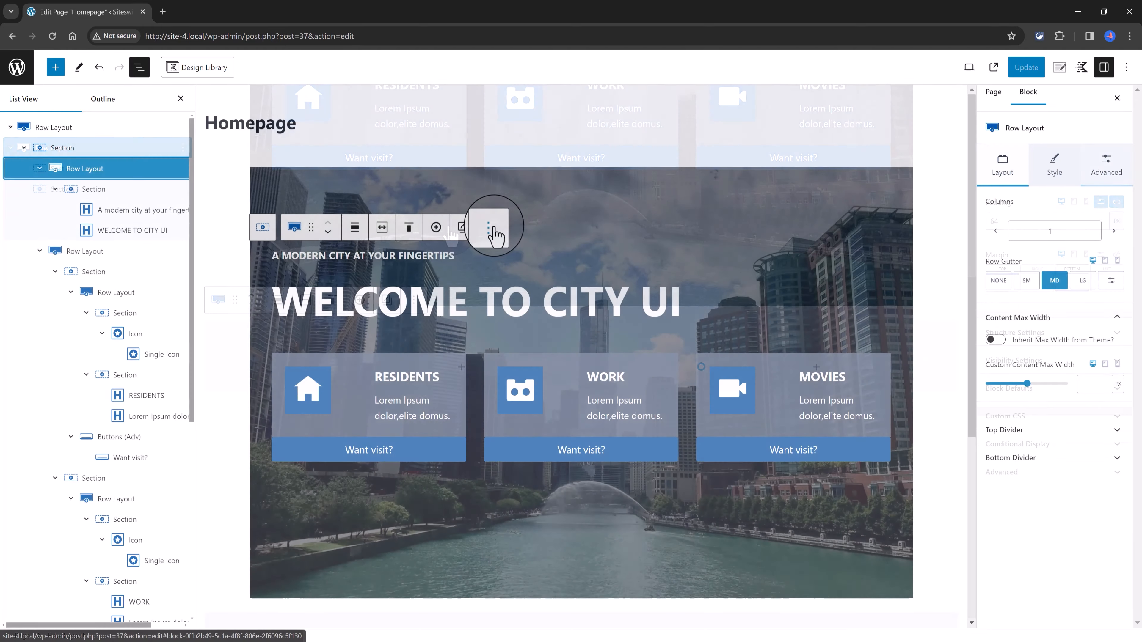
Step: Duplicate the hero's heading row into the wide column of the new row and change its small heading to a dark color
click(490, 228)
click(514, 306)
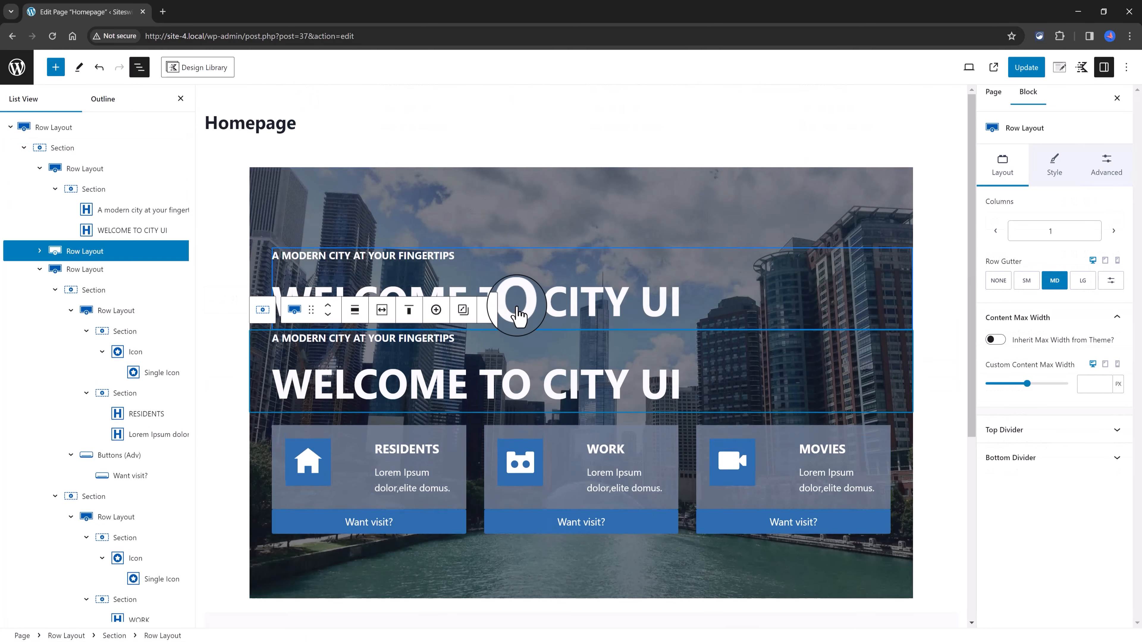
drag(317, 317, 341, 374)
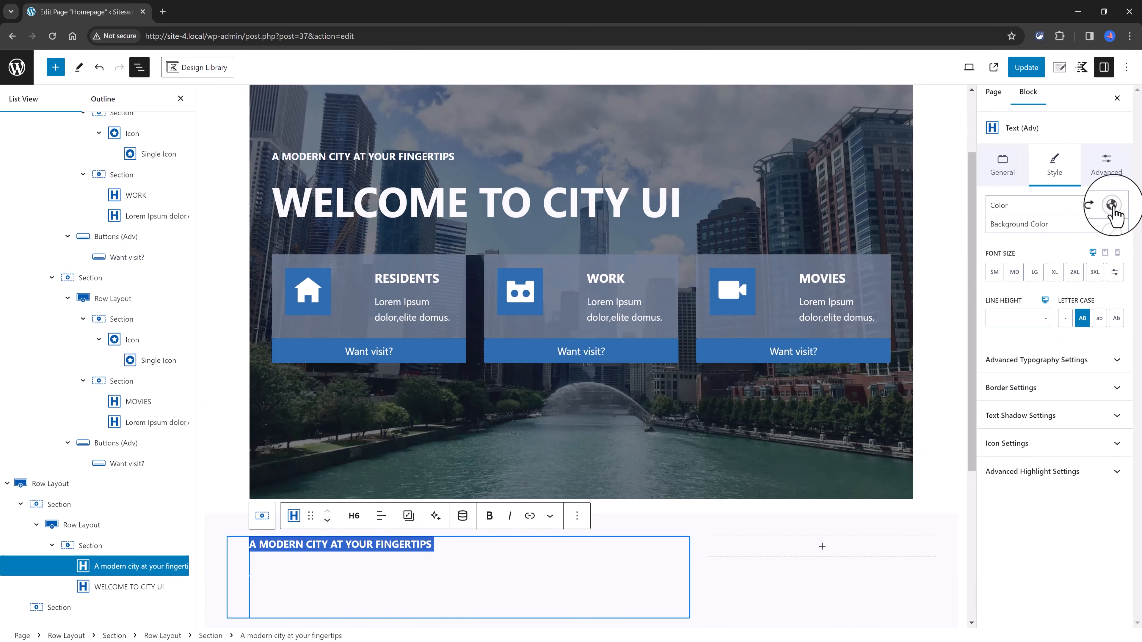
click(1112, 205)
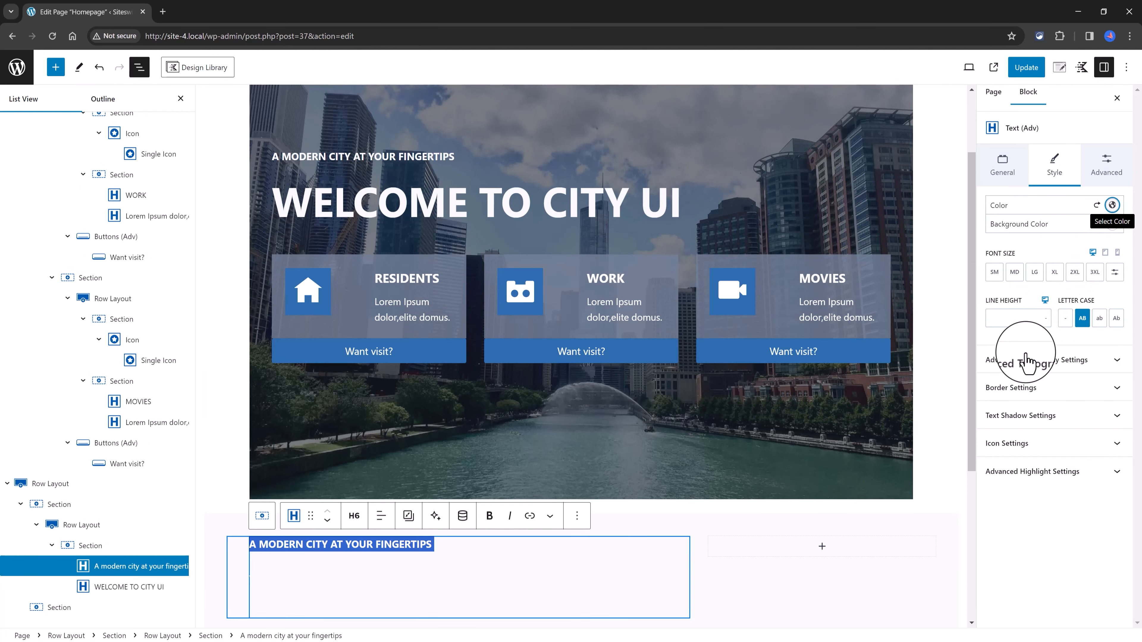
click(991, 382)
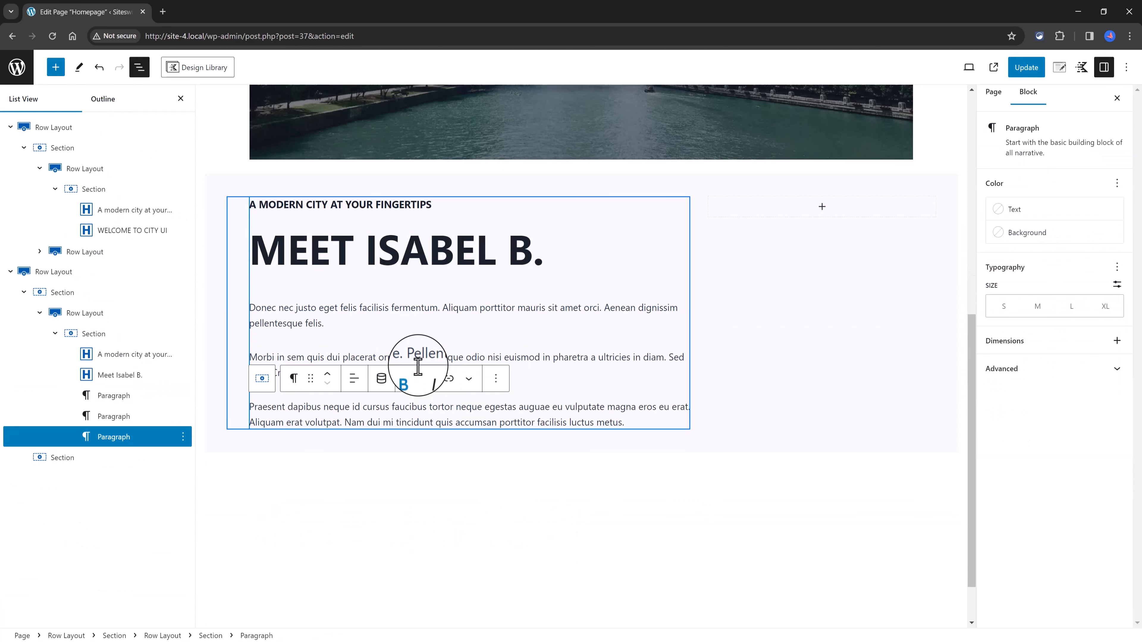
Step: Add a bold signature paragraph with the mayor's name and title below the body paragraphs, and save the page
click(441, 335)
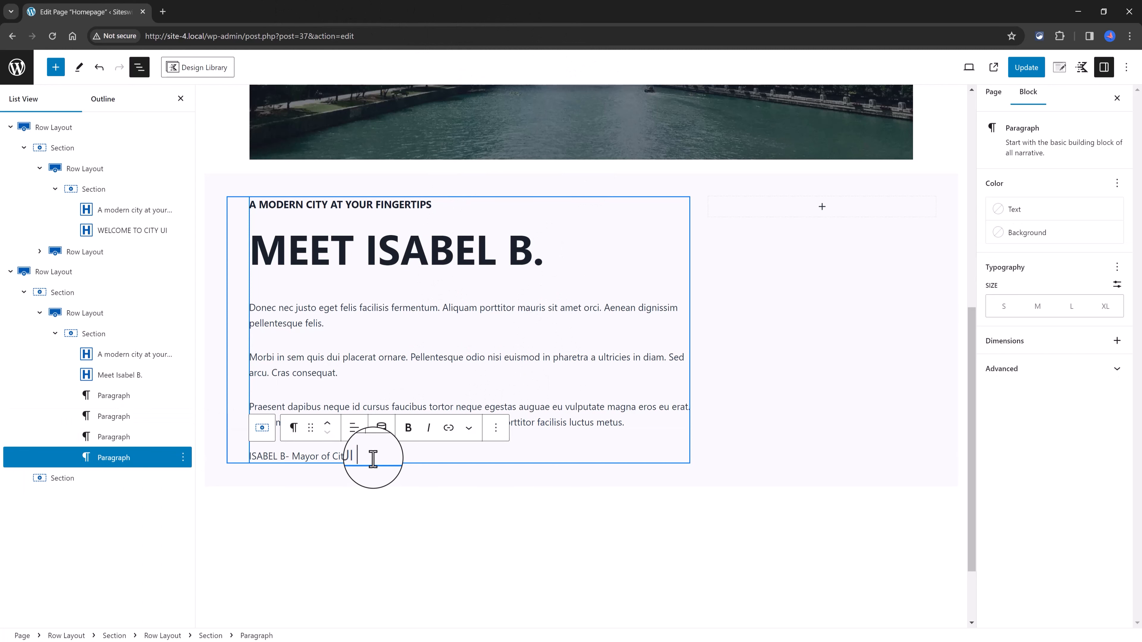
drag(373, 458, 239, 462)
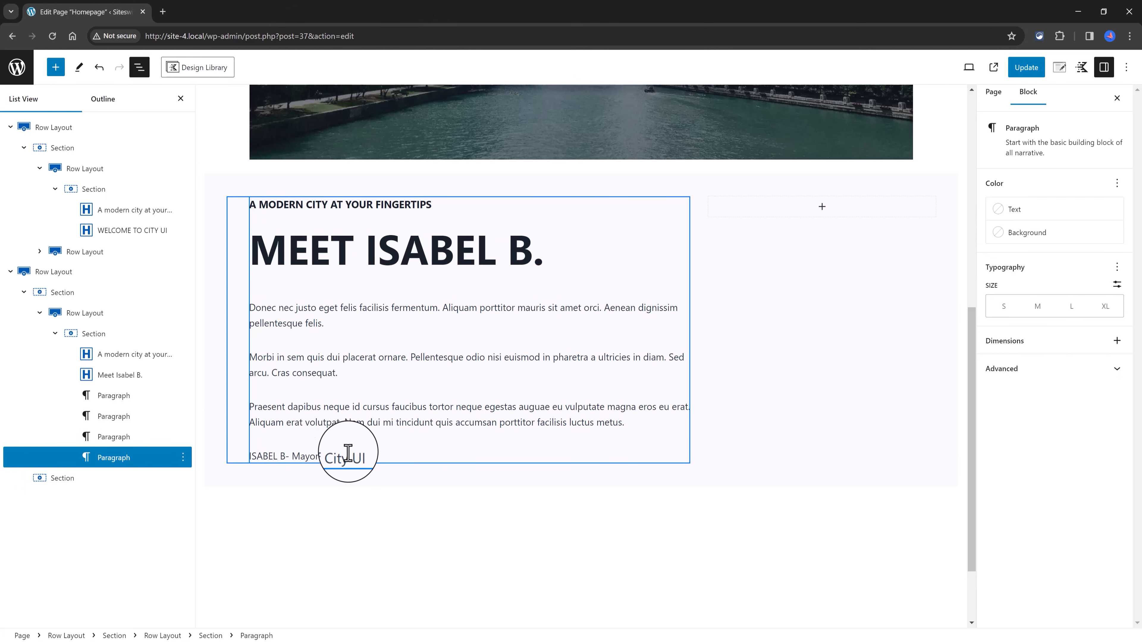
drag(364, 454, 242, 454)
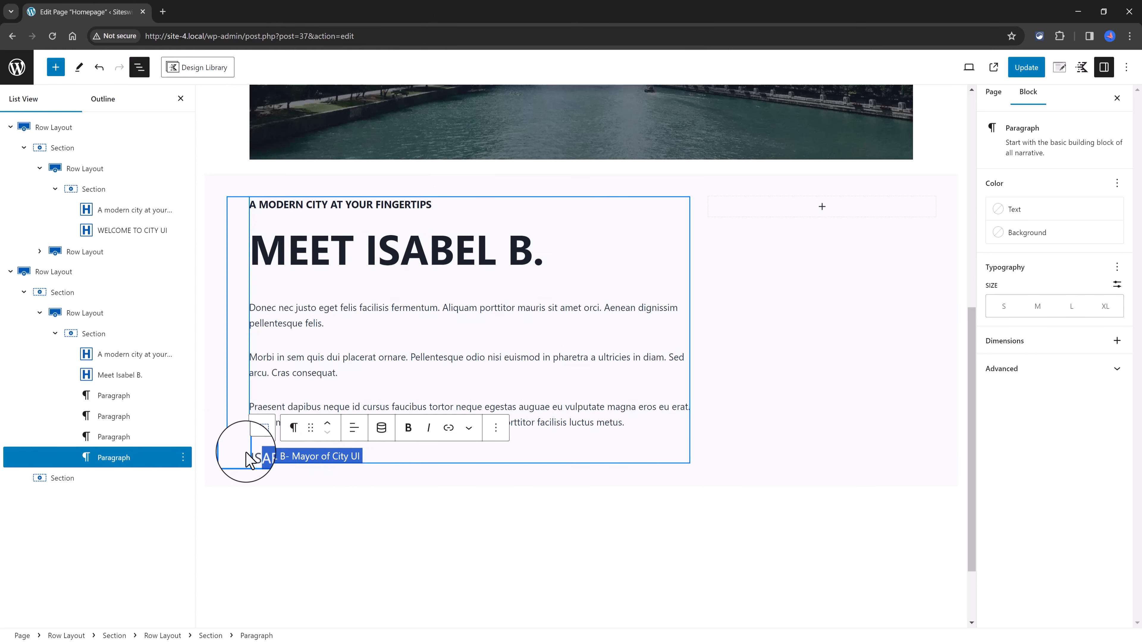
click(416, 436)
click(398, 526)
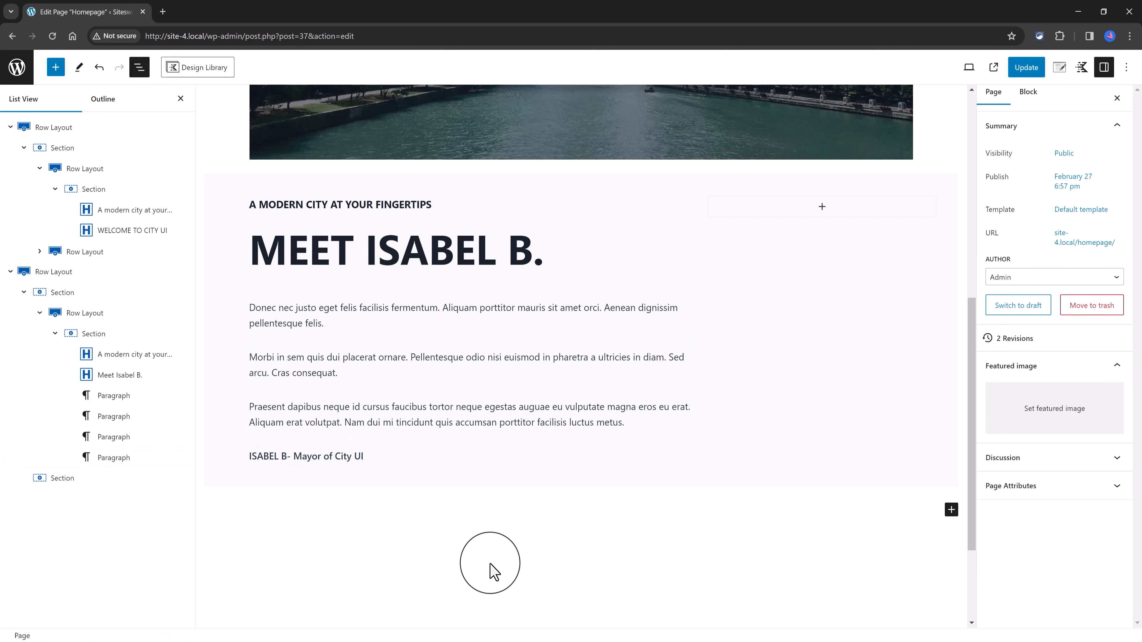
key(ctrl+s)
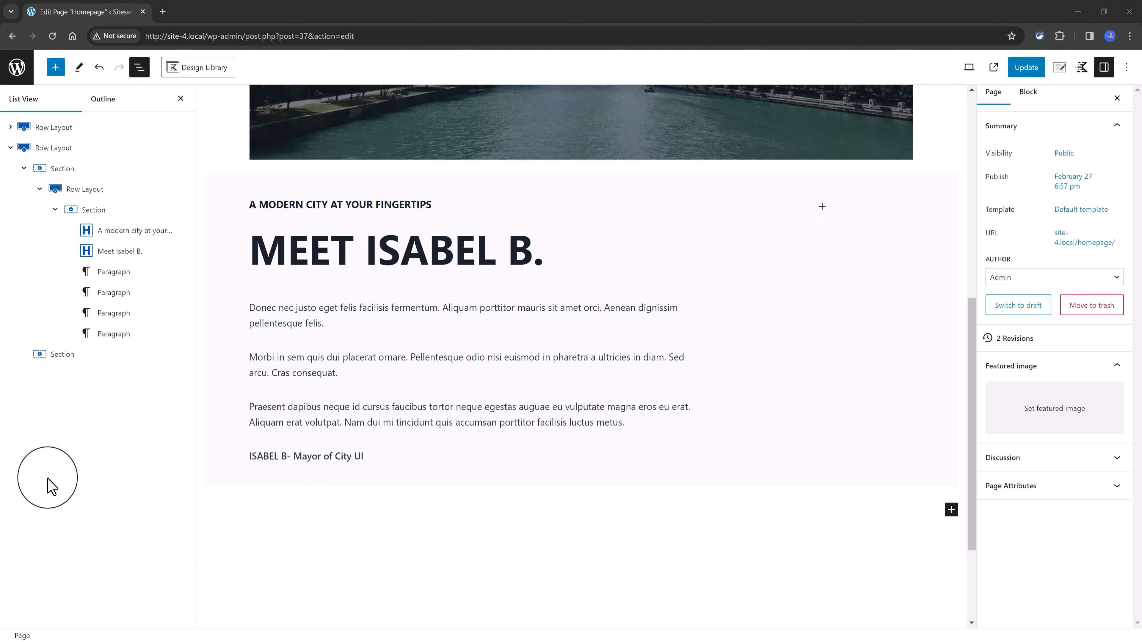
Step: Add a Row Layout block with two equal columns directly below the mayor's signature paragraph
click(368, 458)
click(496, 429)
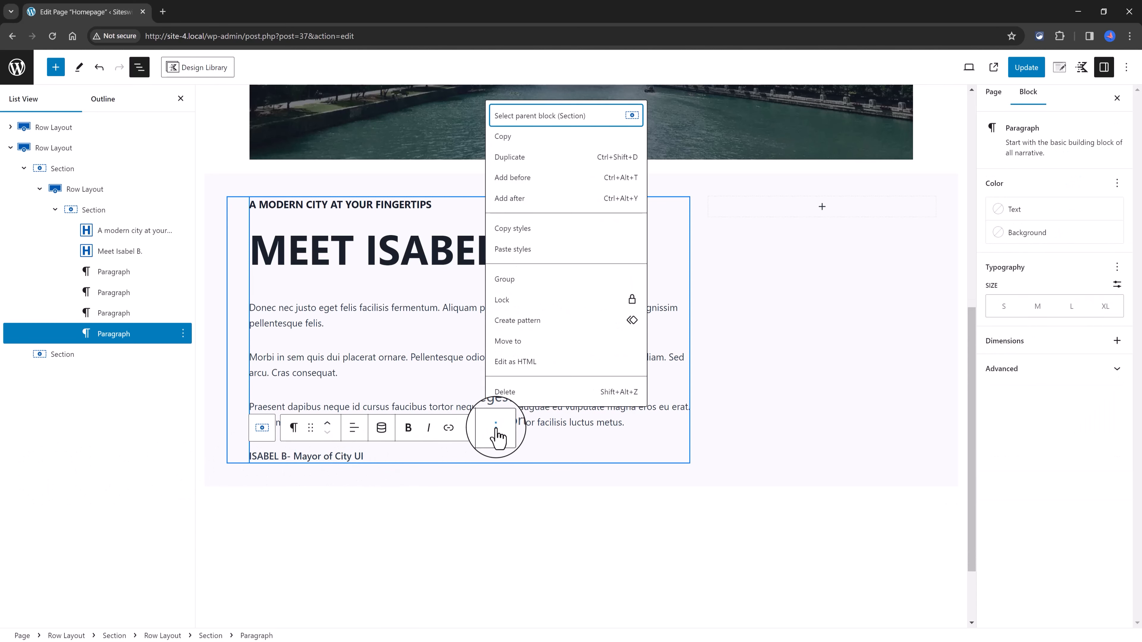
click(512, 198)
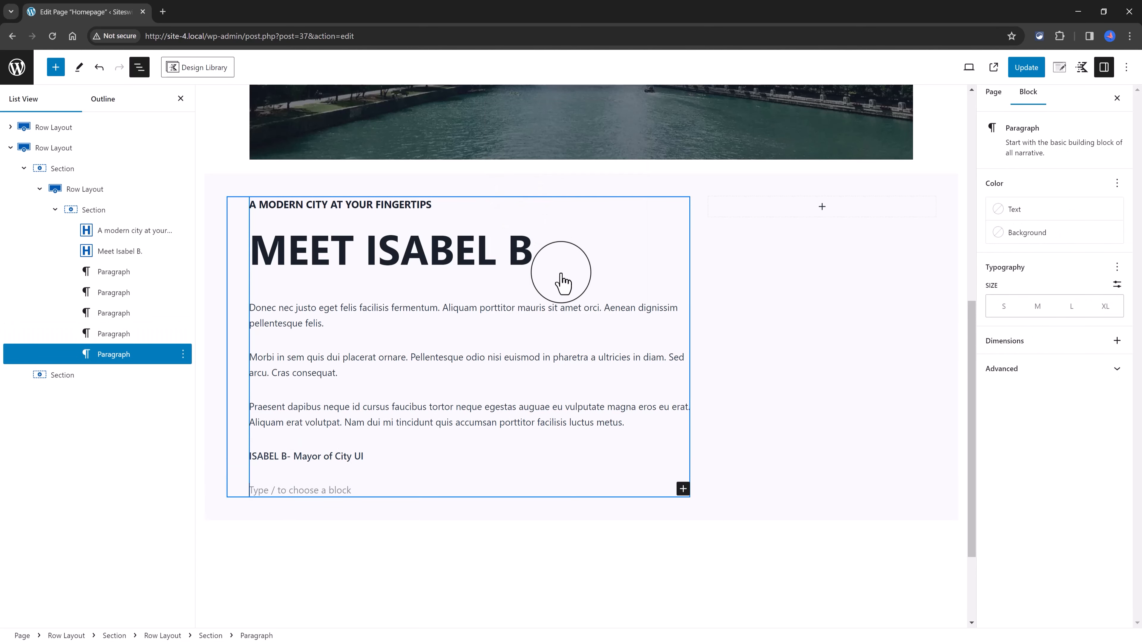
click(683, 491)
click(719, 574)
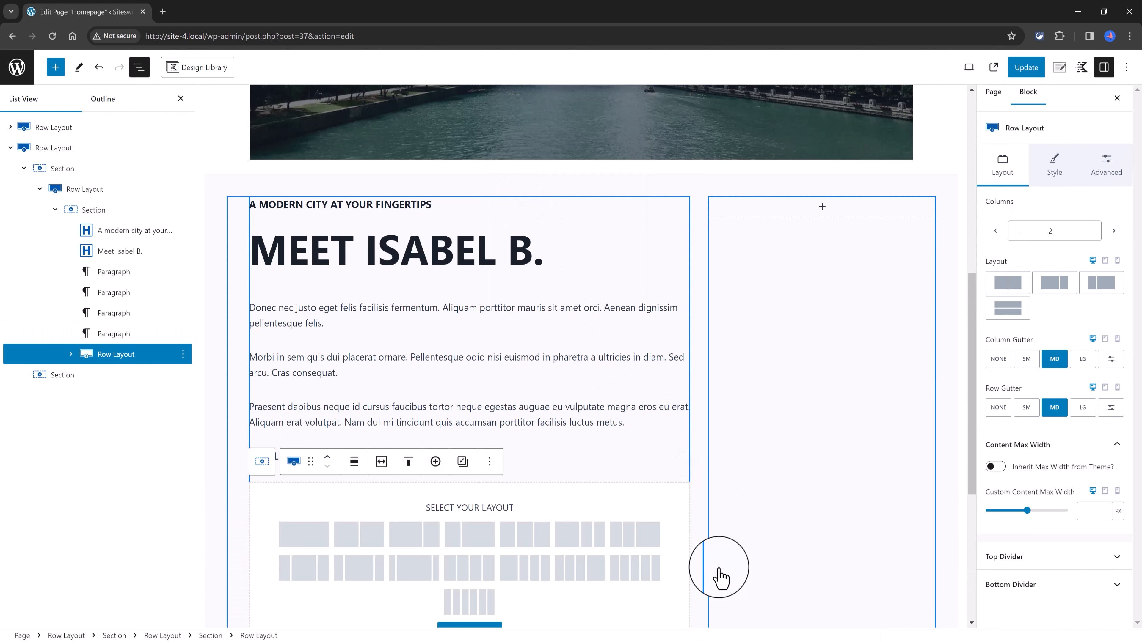
click(359, 536)
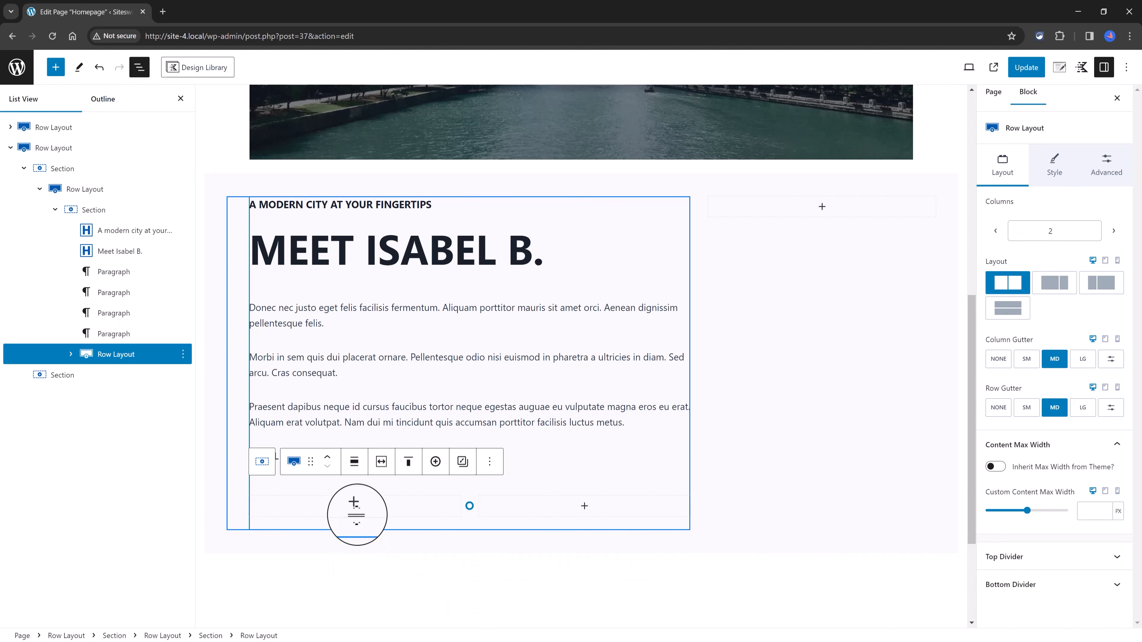
Step: Insert an Icon block in the first column of the new row, align it left, and duplicate it
click(355, 505)
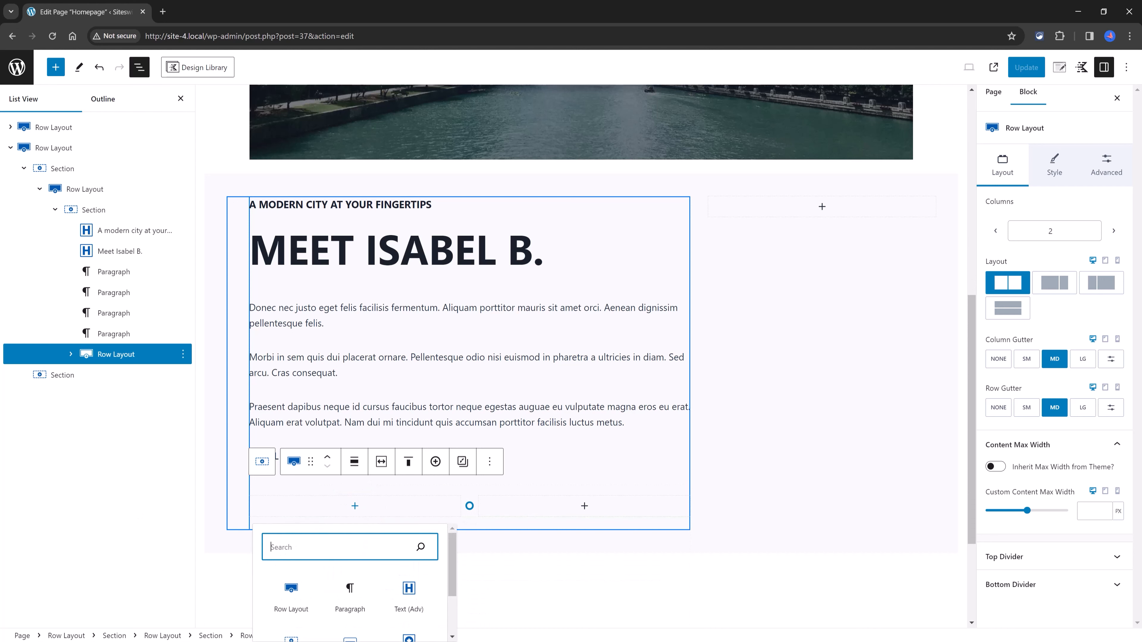
scroll(355, 517, down, 3)
click(408, 488)
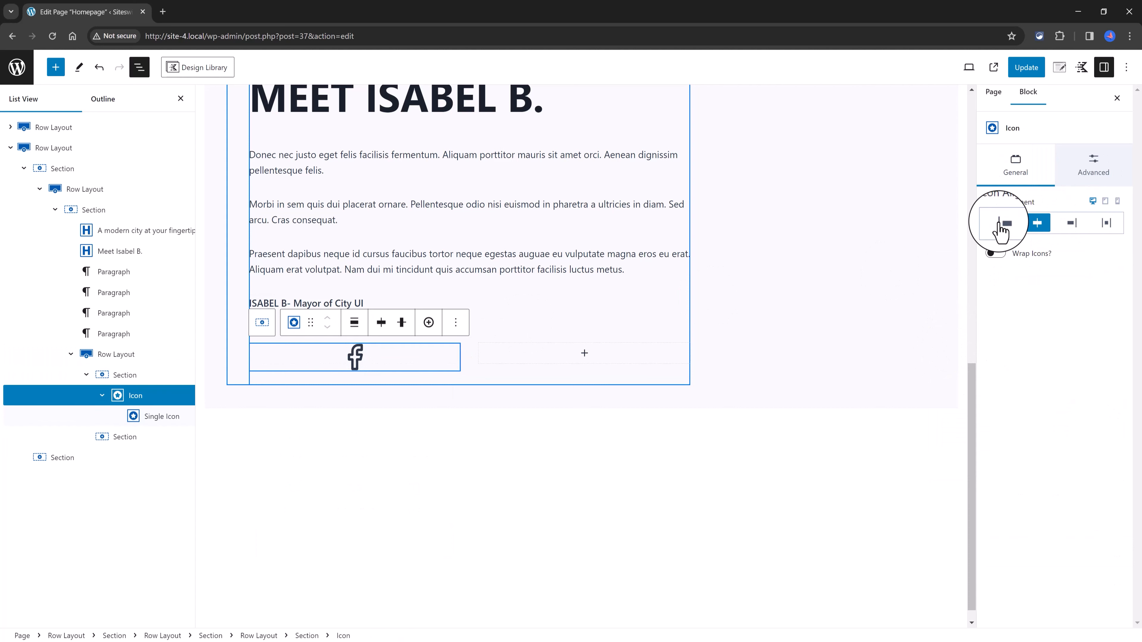
click(1001, 223)
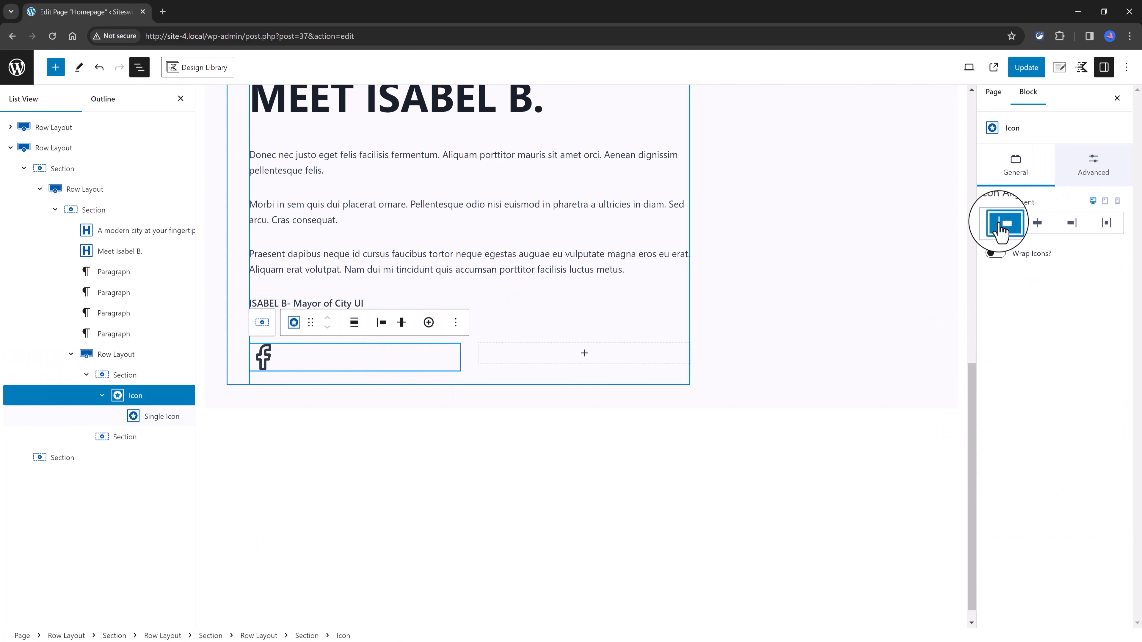
click(455, 322)
click(469, 400)
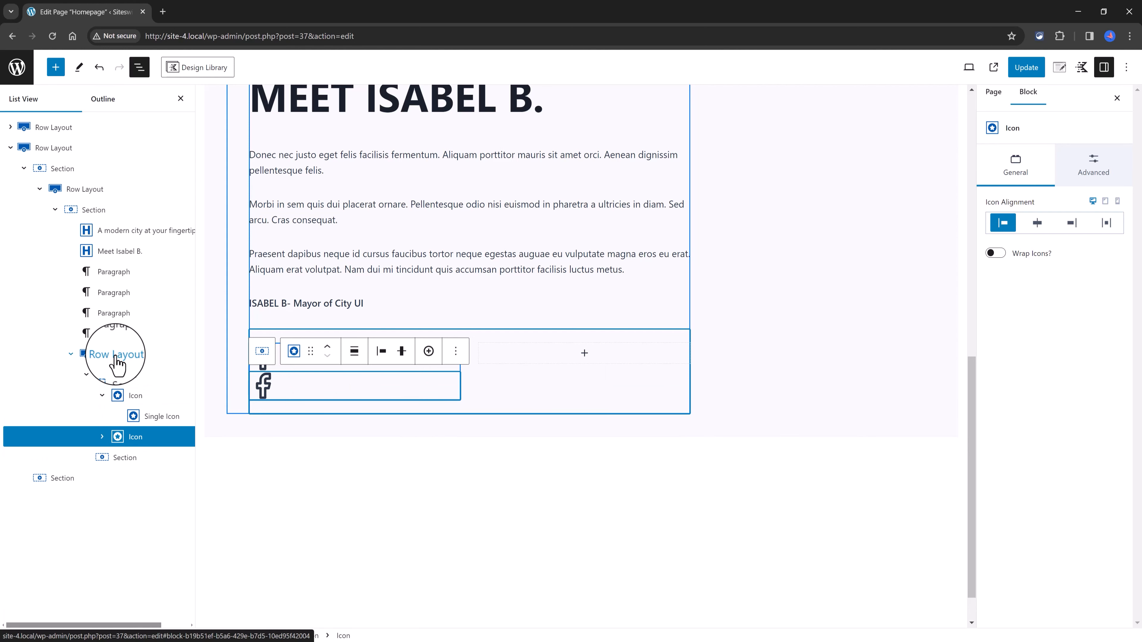
Step: Set the icon section's direction to horizontal and duplicate the second single icon
click(121, 358)
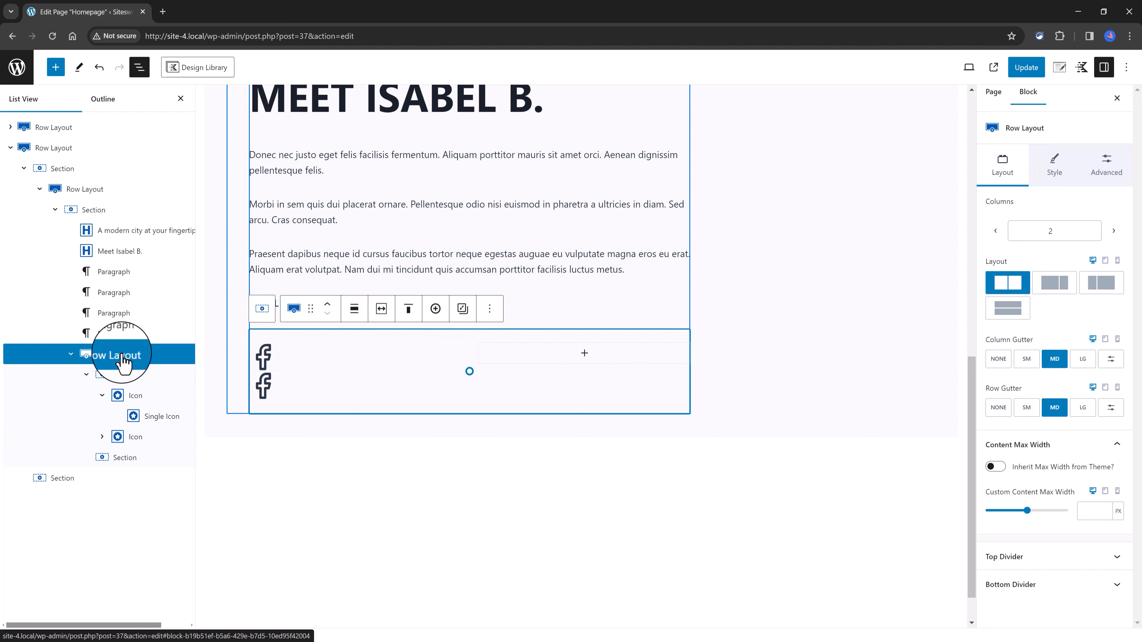
click(124, 374)
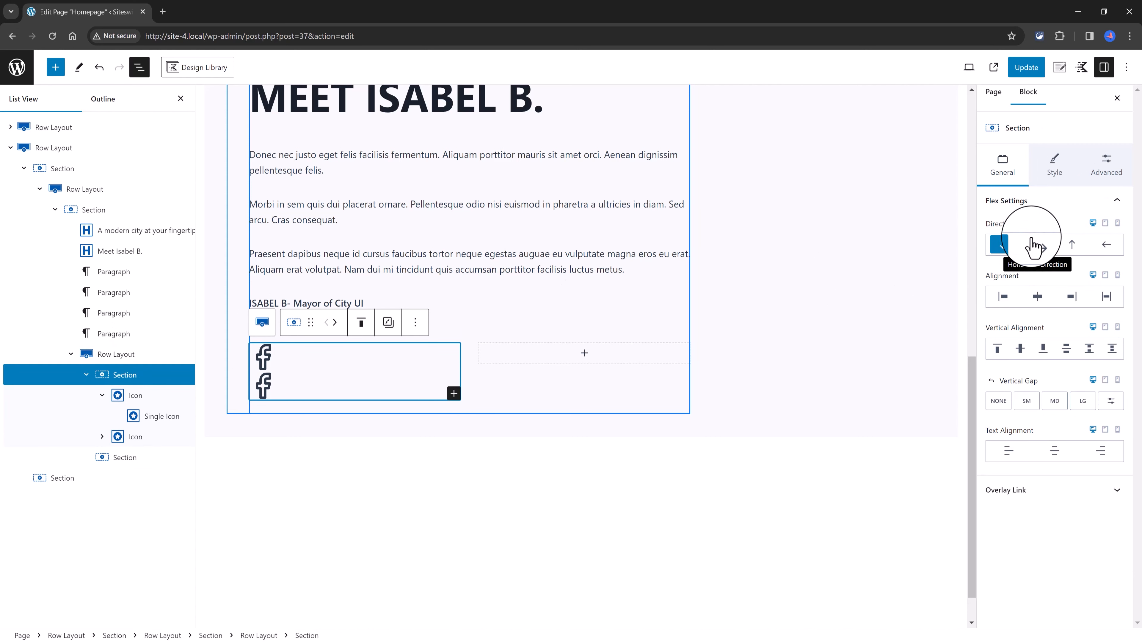
click(1035, 245)
click(300, 356)
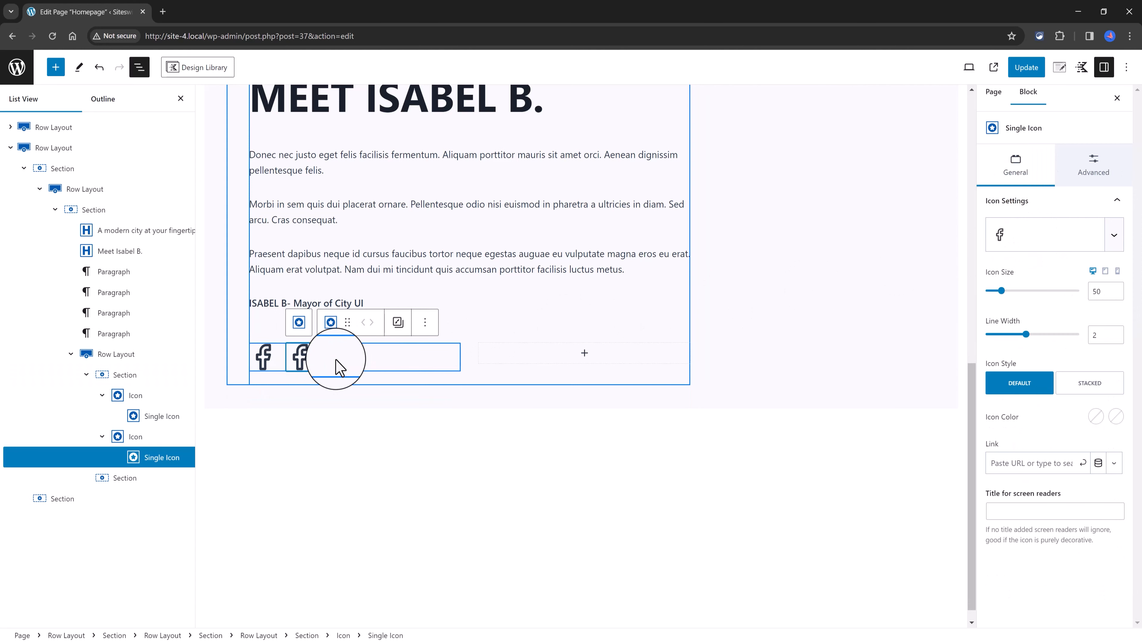
click(426, 323)
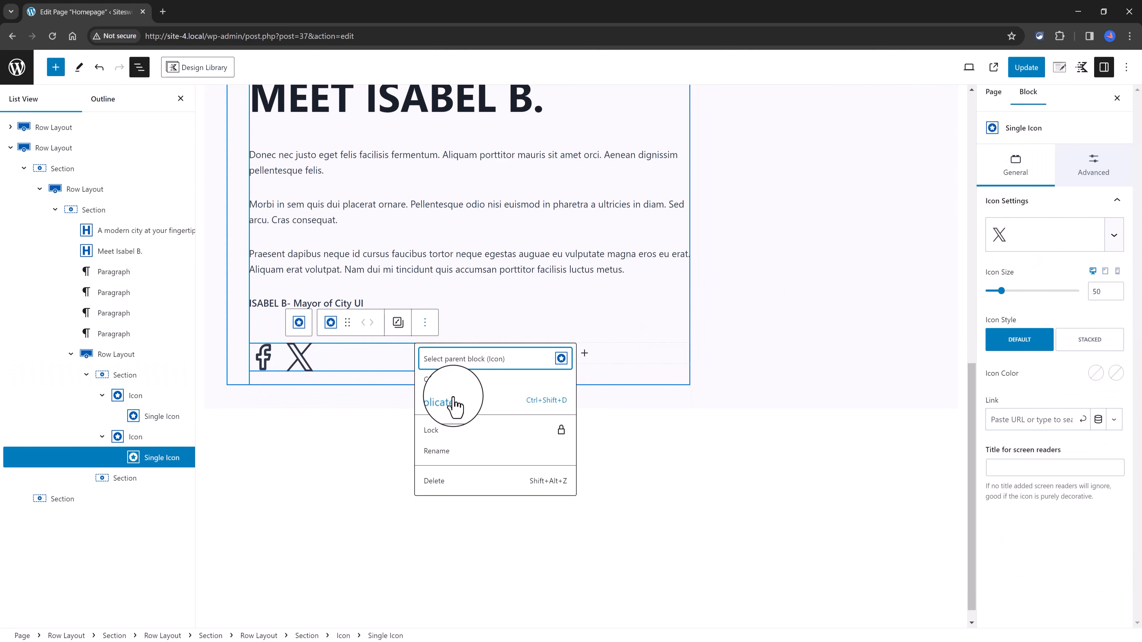
click(453, 398)
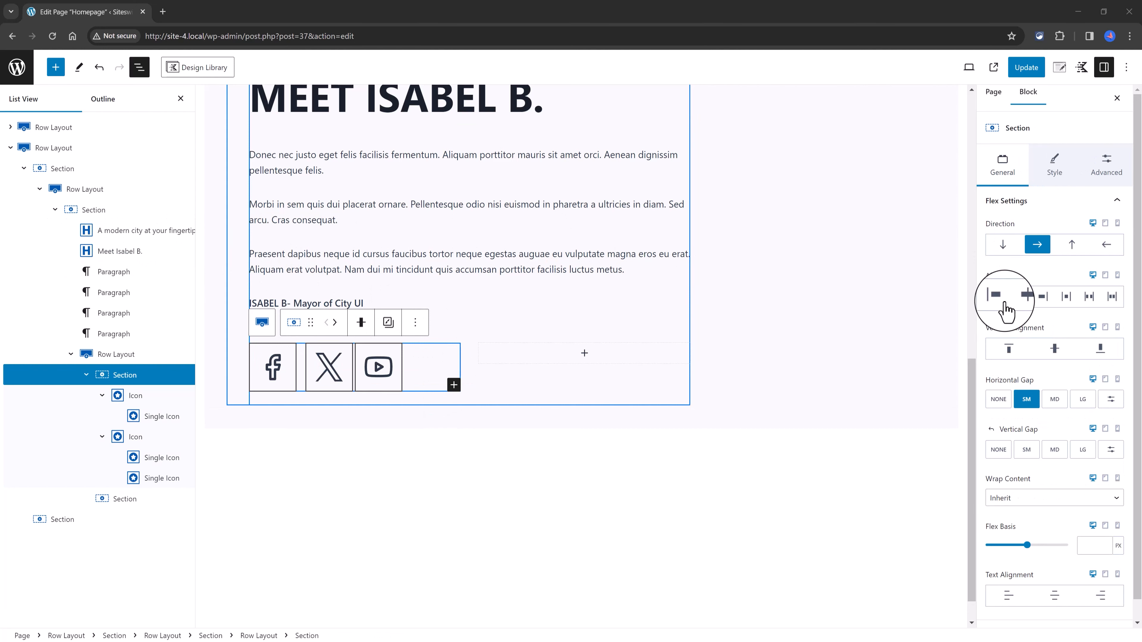
Step: Try the space evenly, space around and space between alignments on the social icon section
click(1111, 297)
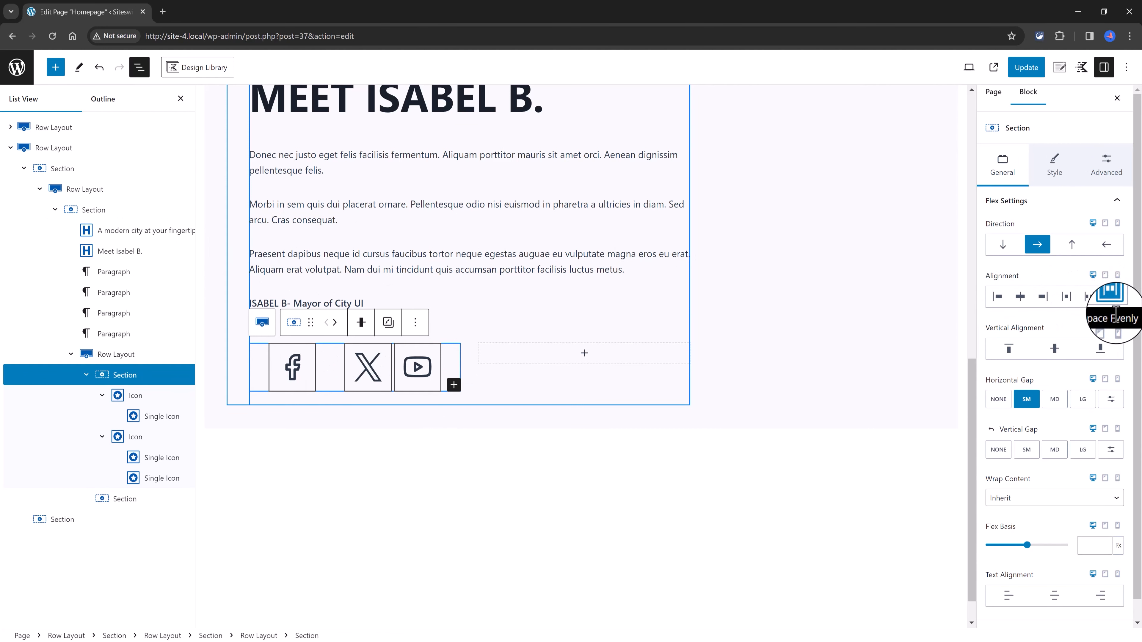
click(1089, 298)
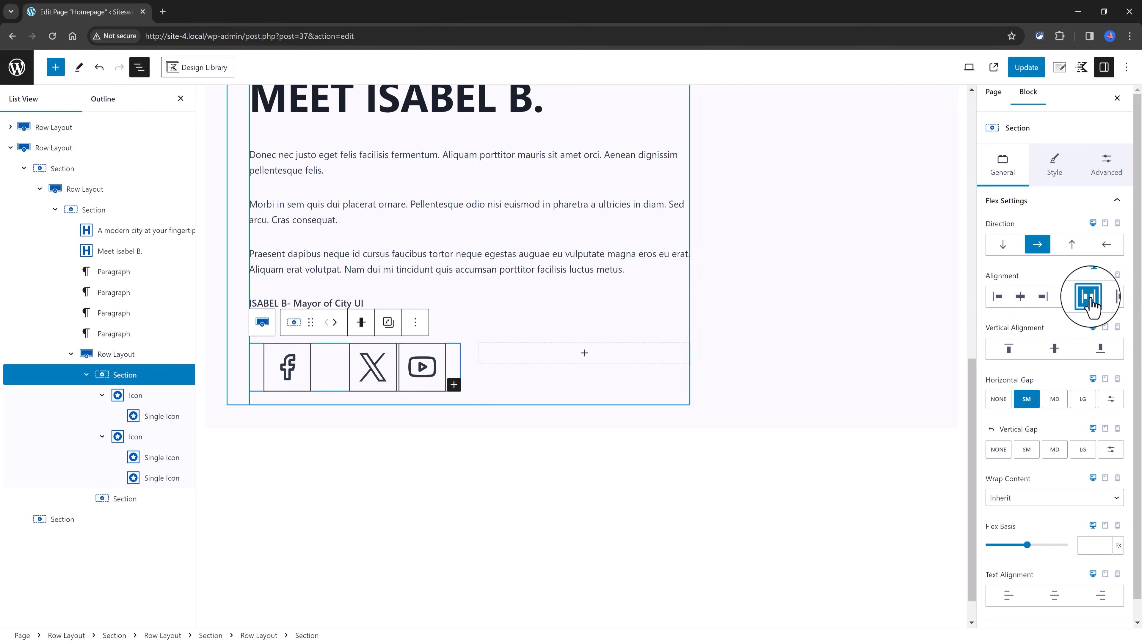
click(1066, 297)
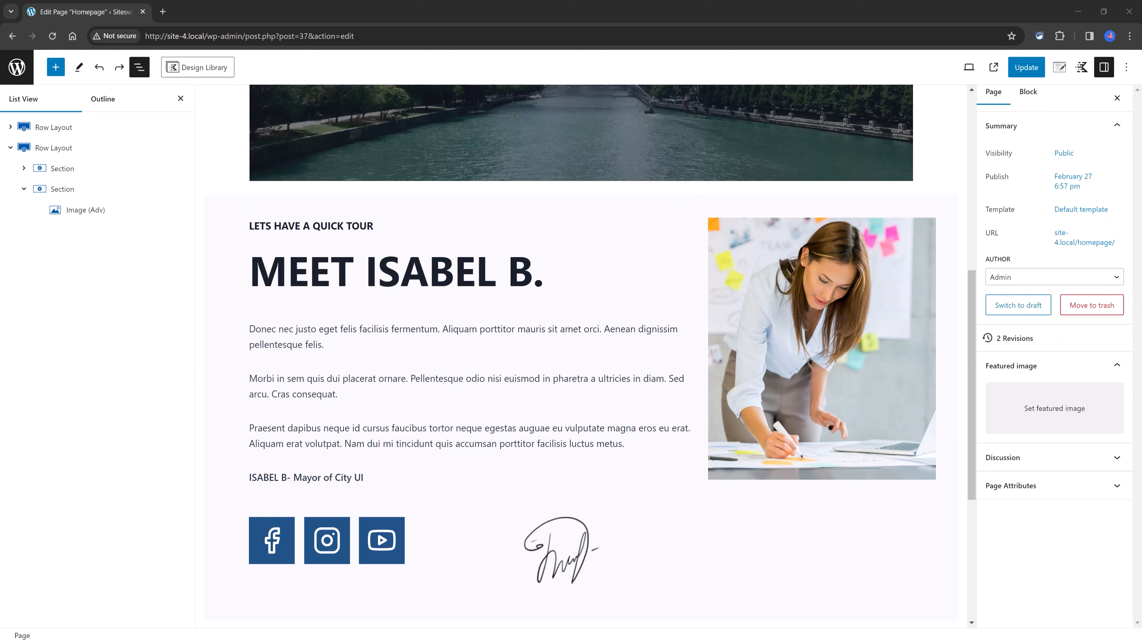
Step: Add a Row Layout block below the mayor's photo with two columns, narrow first and wide second
click(929, 234)
click(952, 198)
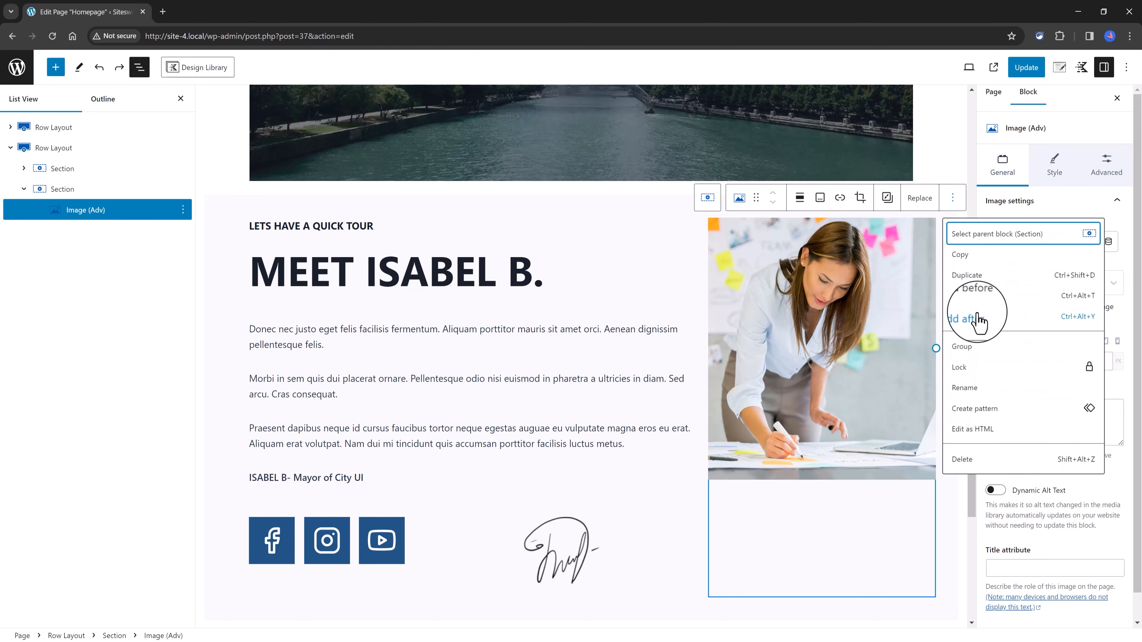
click(966, 318)
click(928, 505)
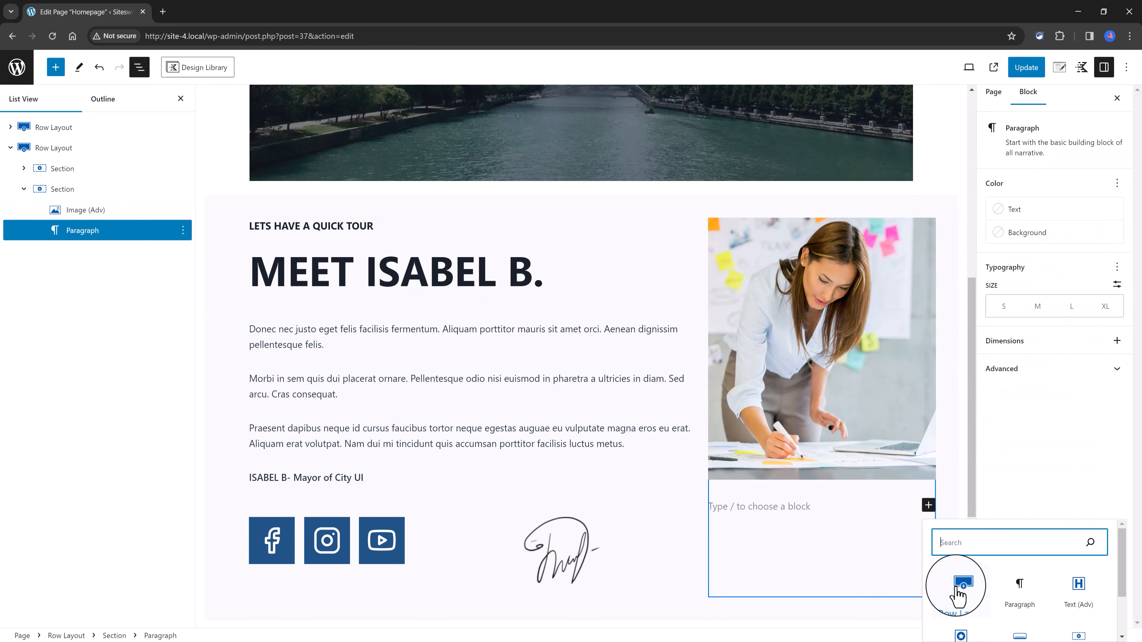
click(961, 592)
scroll(906, 384, down, 3)
click(763, 431)
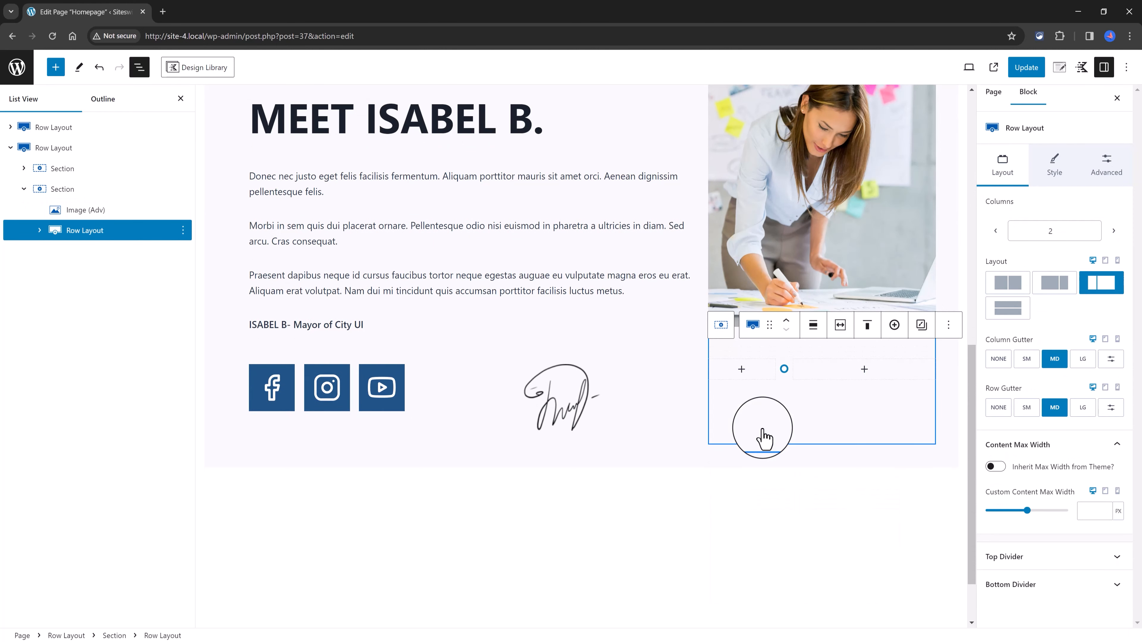
Step: Insert an Icon block in the narrow column and a Text (Adv) block in the wide column below the photo
click(741, 369)
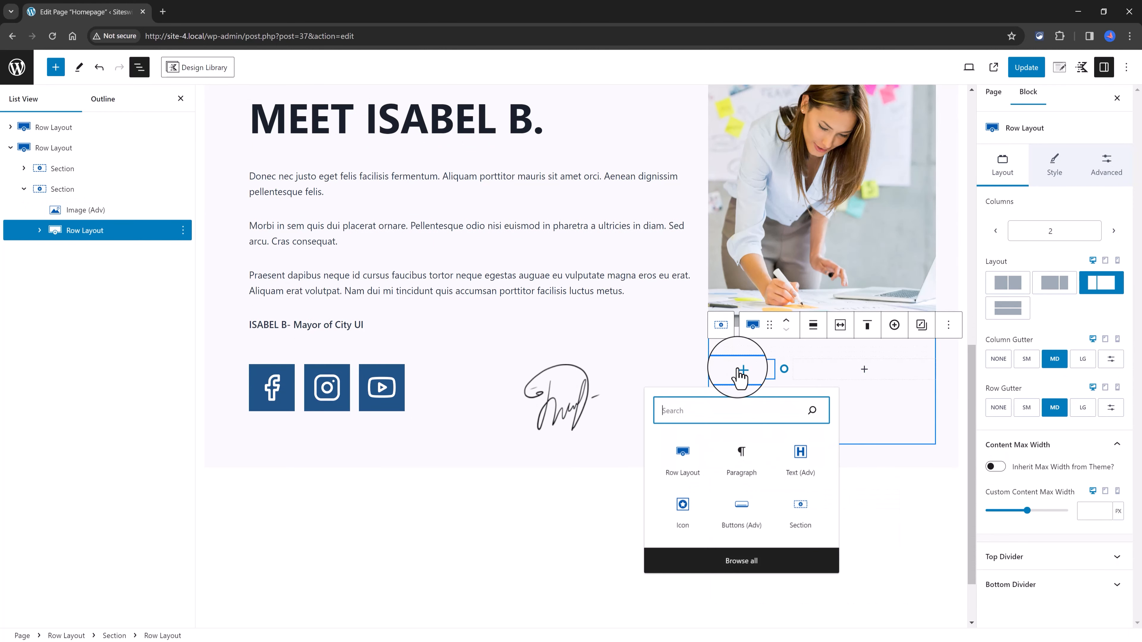
click(683, 504)
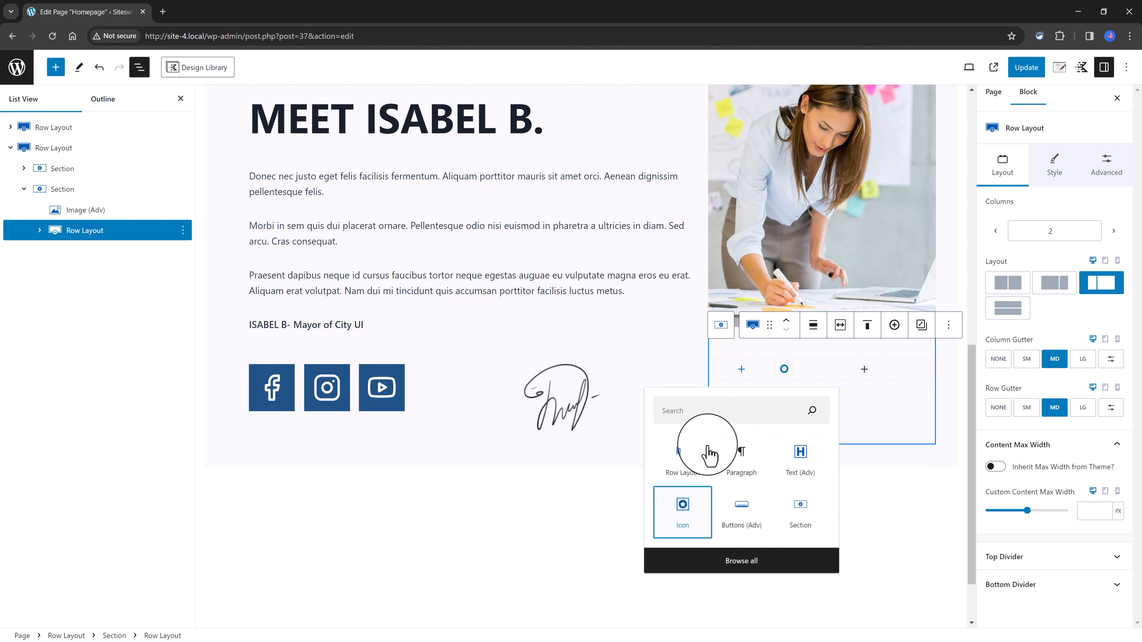
click(803, 369)
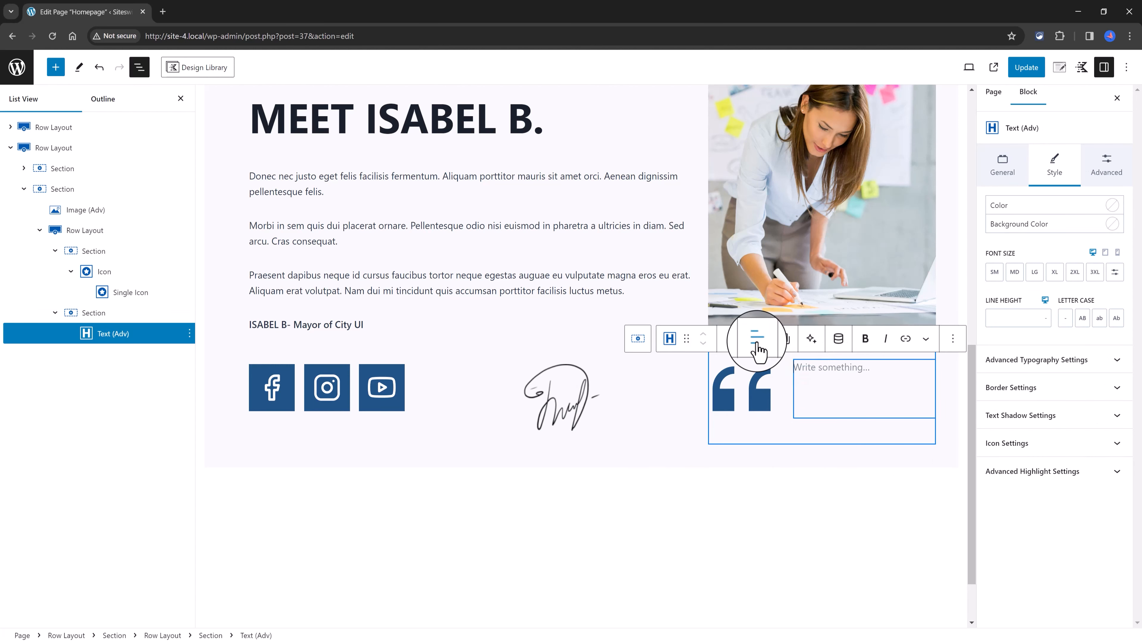
Step: Give the quote text block below the photo a 4A5568 background and a white text color
click(1025, 398)
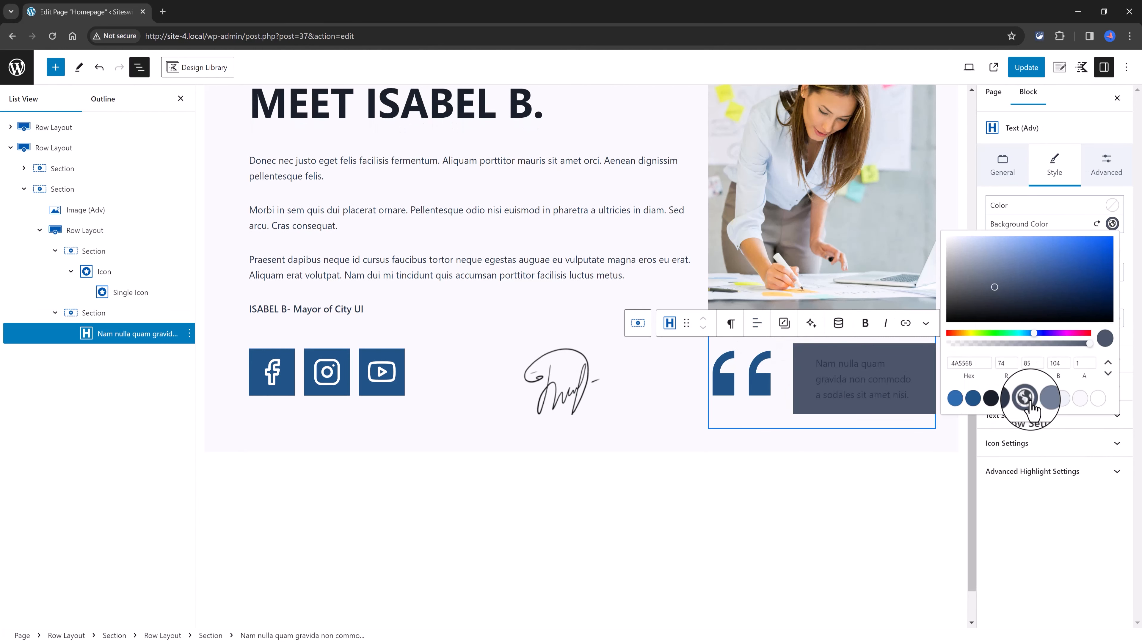
click(1111, 206)
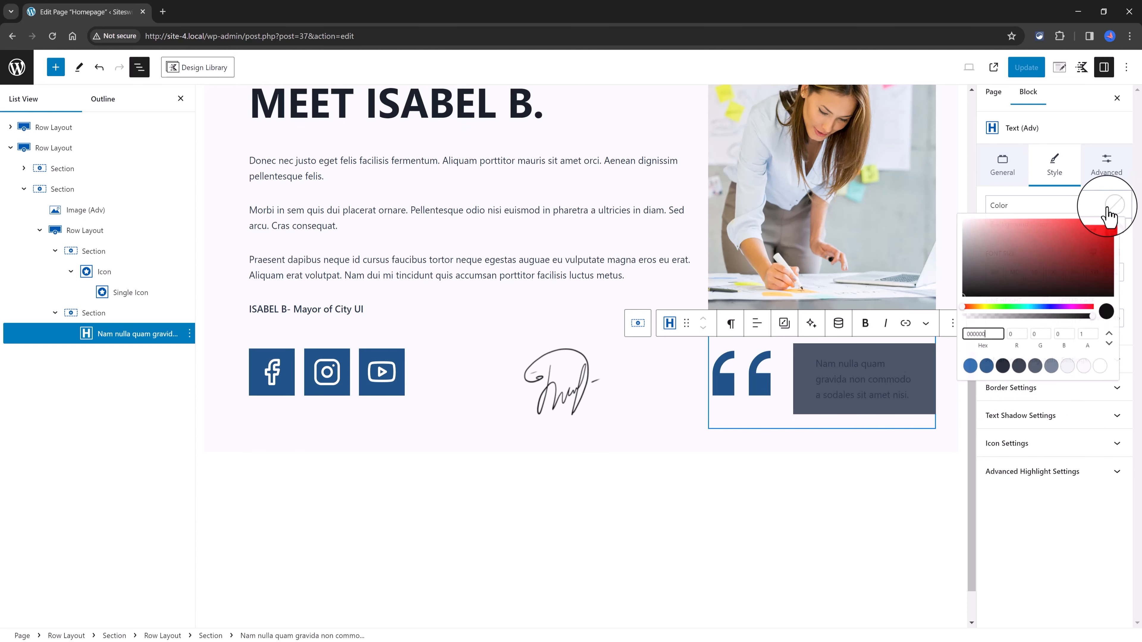
click(1097, 367)
click(888, 482)
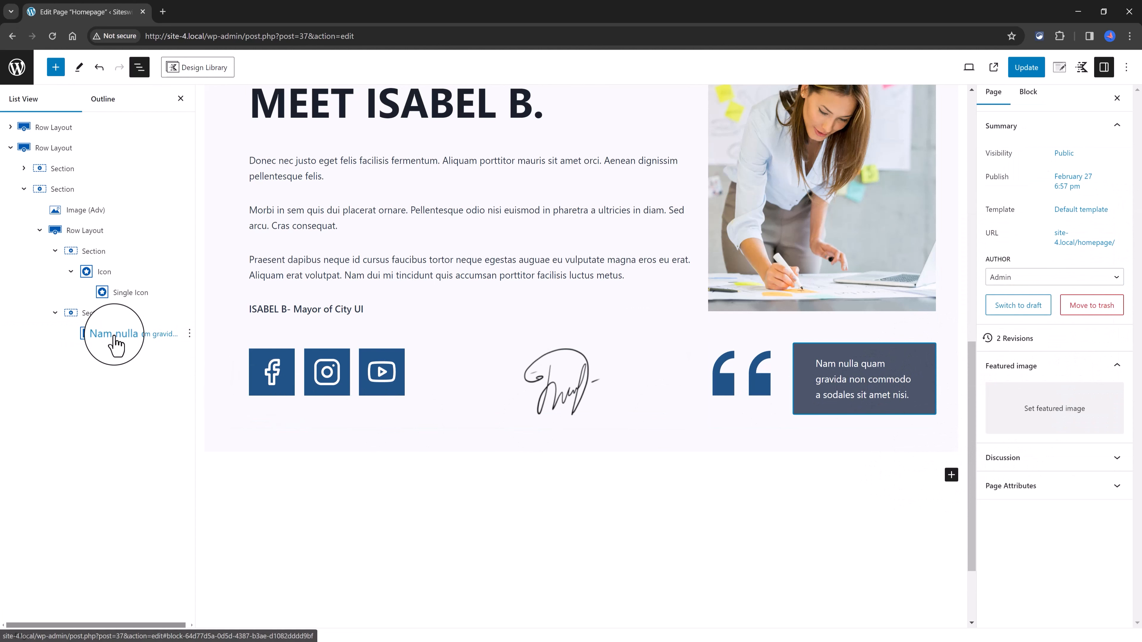
Step: Set the quote text section's margins to -140 px top, -20 px right and 20 px left
click(80, 313)
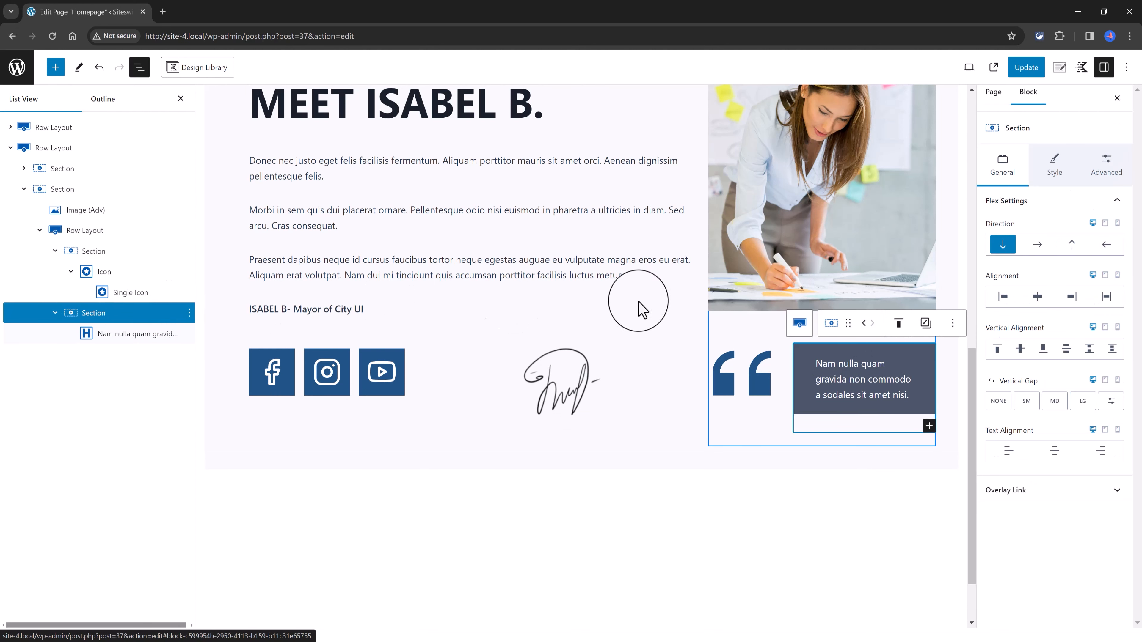
click(1106, 165)
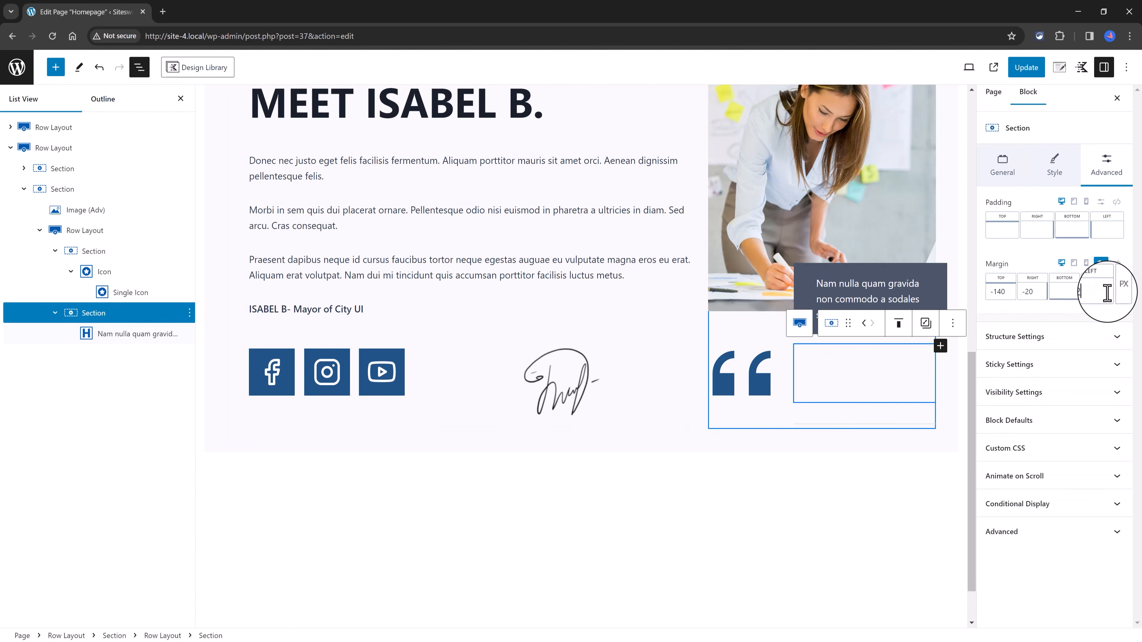
text(20)
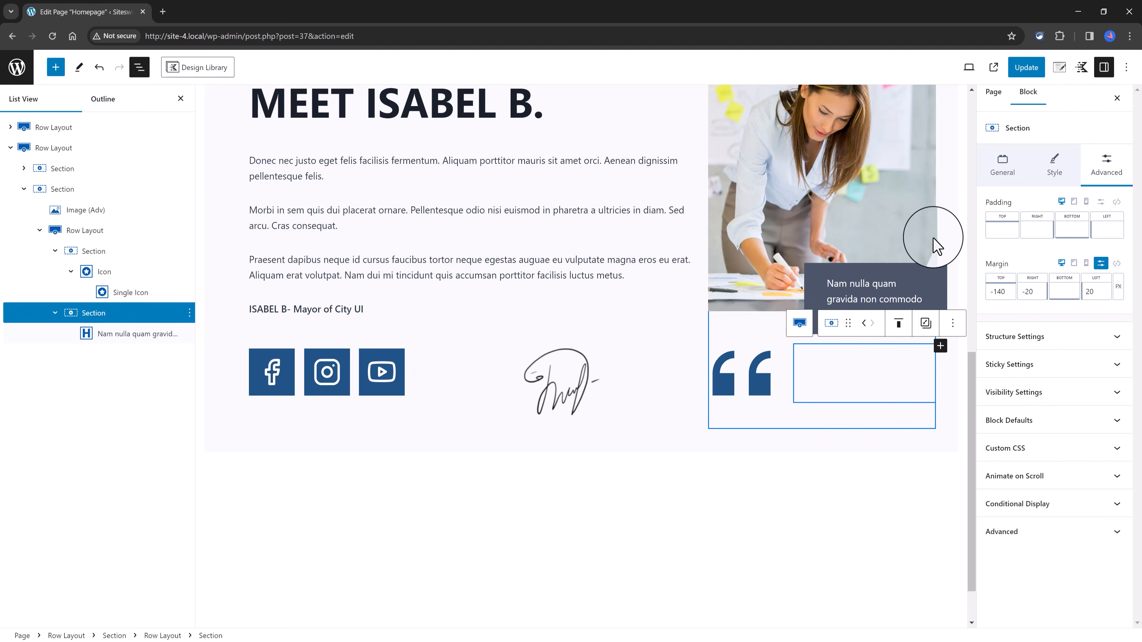
click(952, 247)
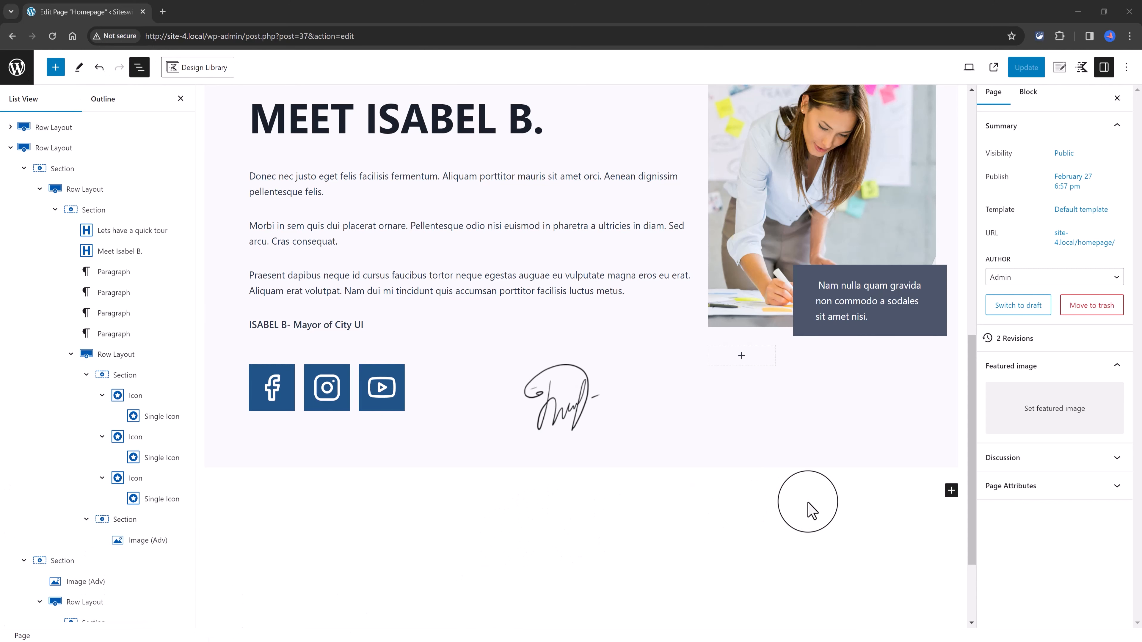
Step: Add a single-column Row Layout block below the mayor introduction section
click(951, 491)
scroll(792, 350, down, 3)
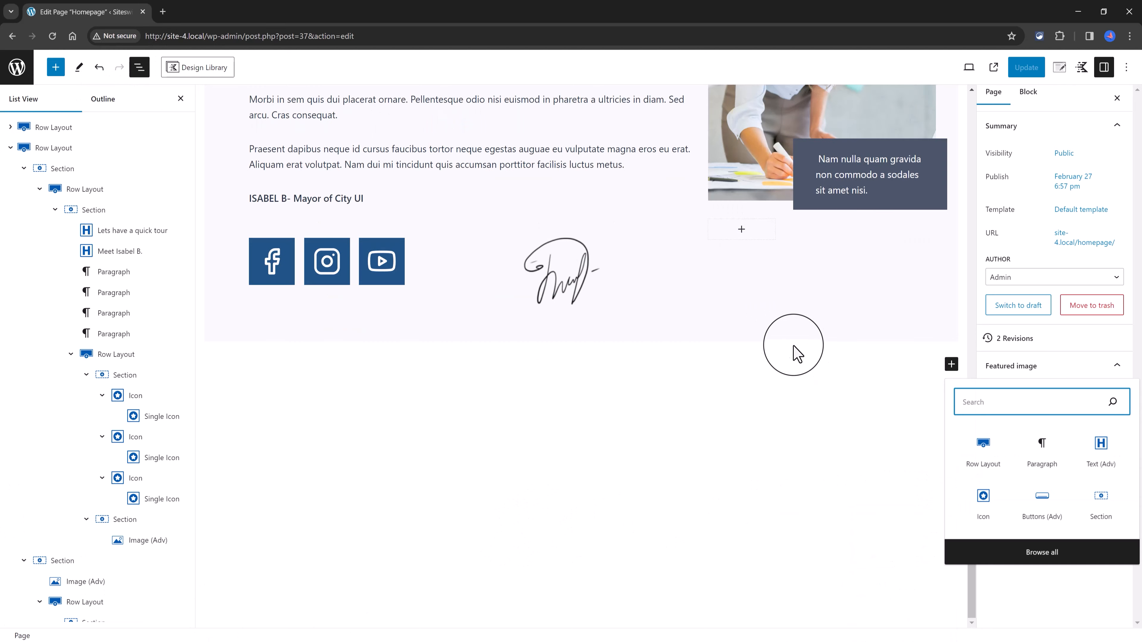
click(982, 455)
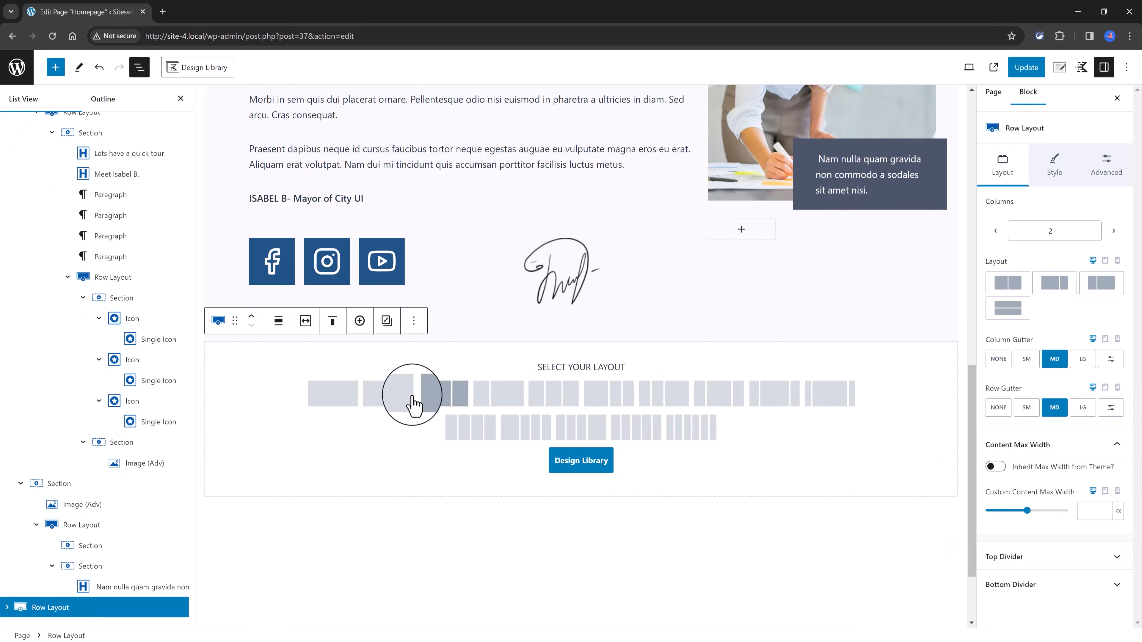
click(332, 394)
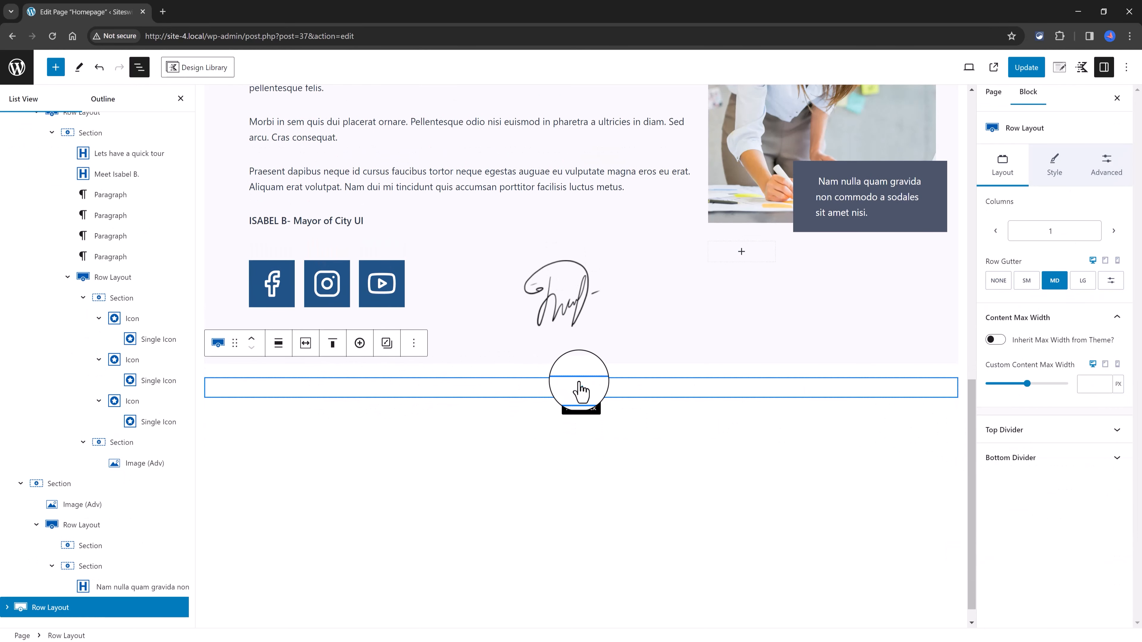
Step: Nest a Row Layout block with four equal columns inside the new single-column row
click(581, 388)
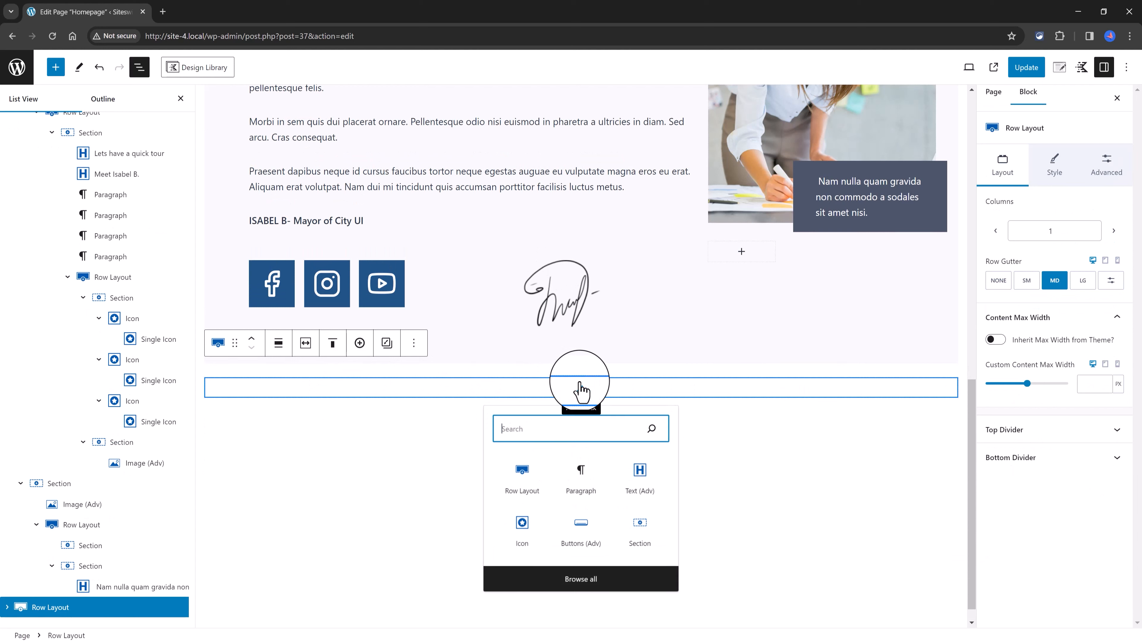
click(520, 486)
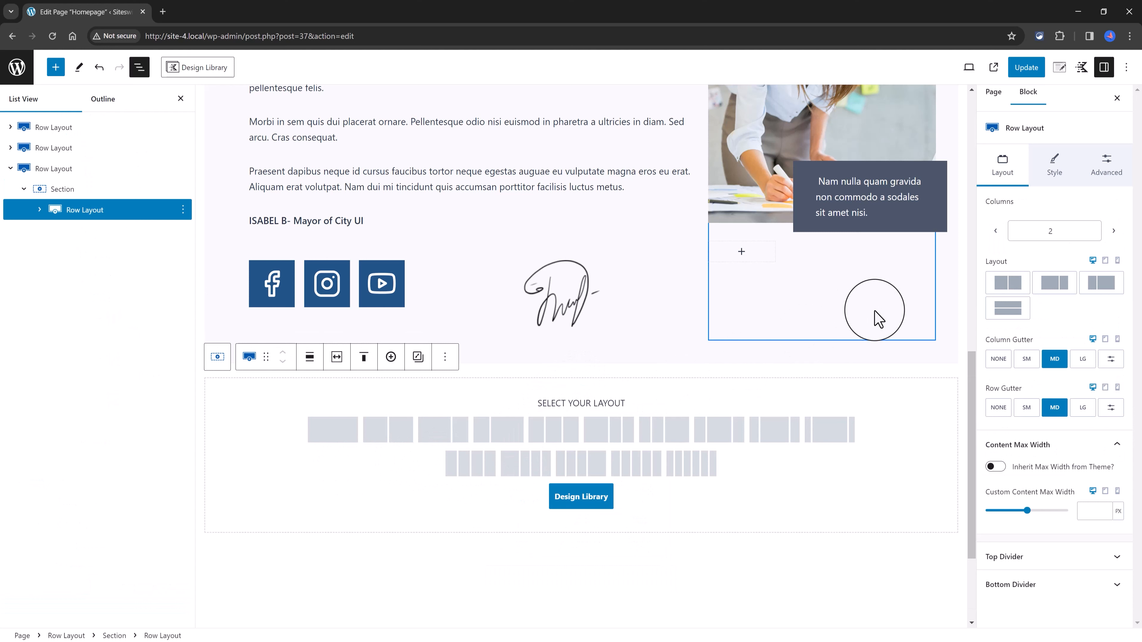
click(463, 466)
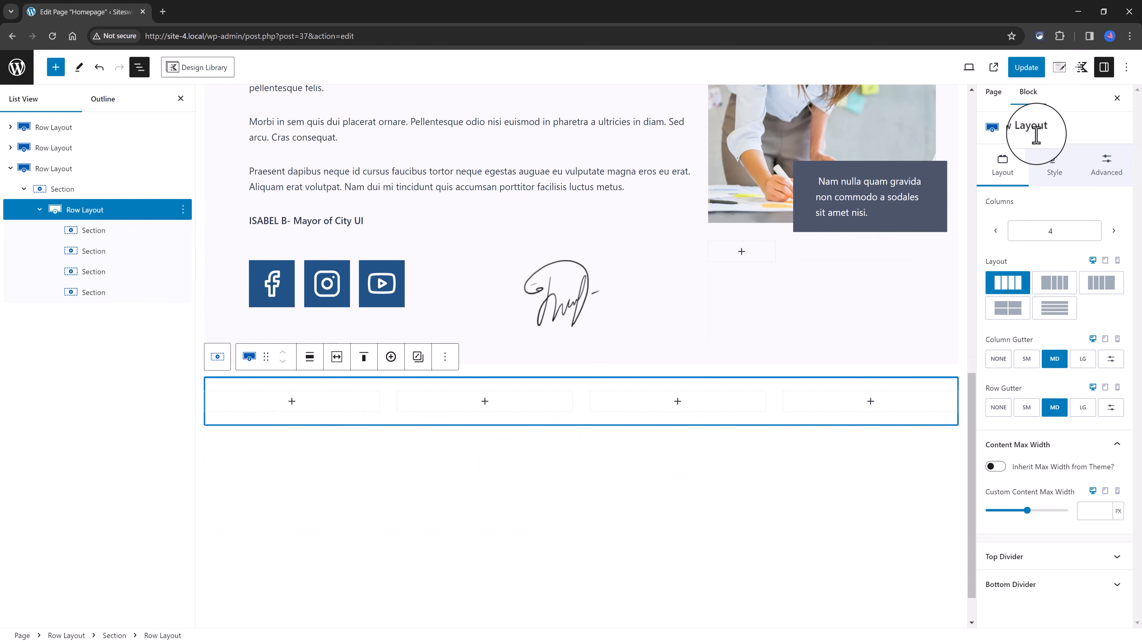
Step: Set the skyline and mirrored sculpture photo sawyer-bengtson-tnv84LOjes4-unsplash-1.jpg as the background image of the nested four-column row
click(1054, 171)
click(1063, 353)
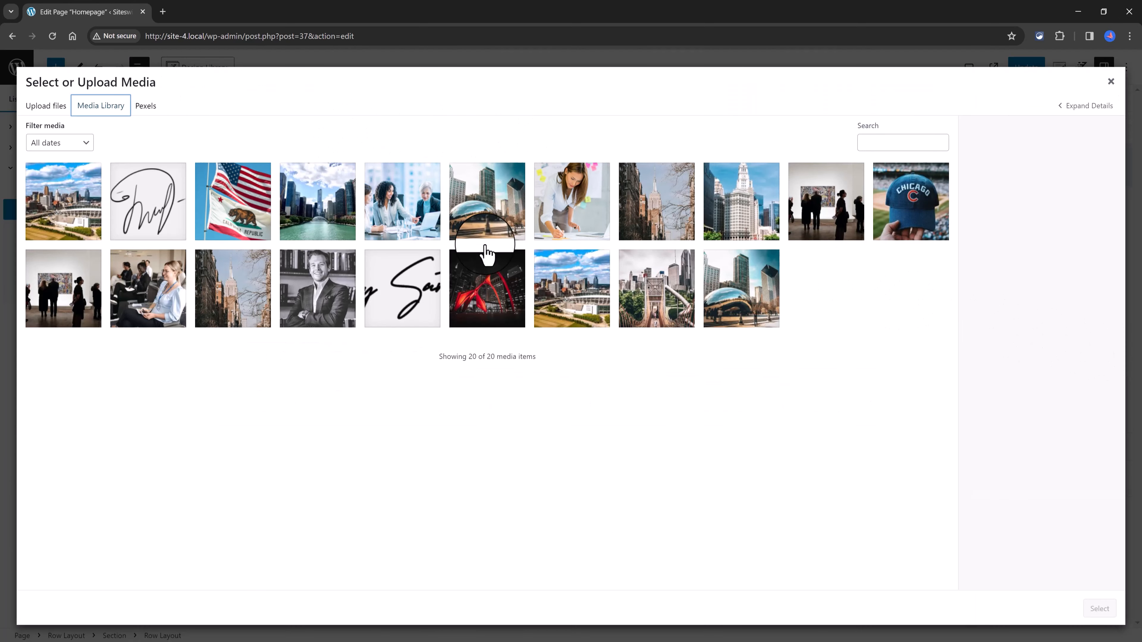
click(499, 220)
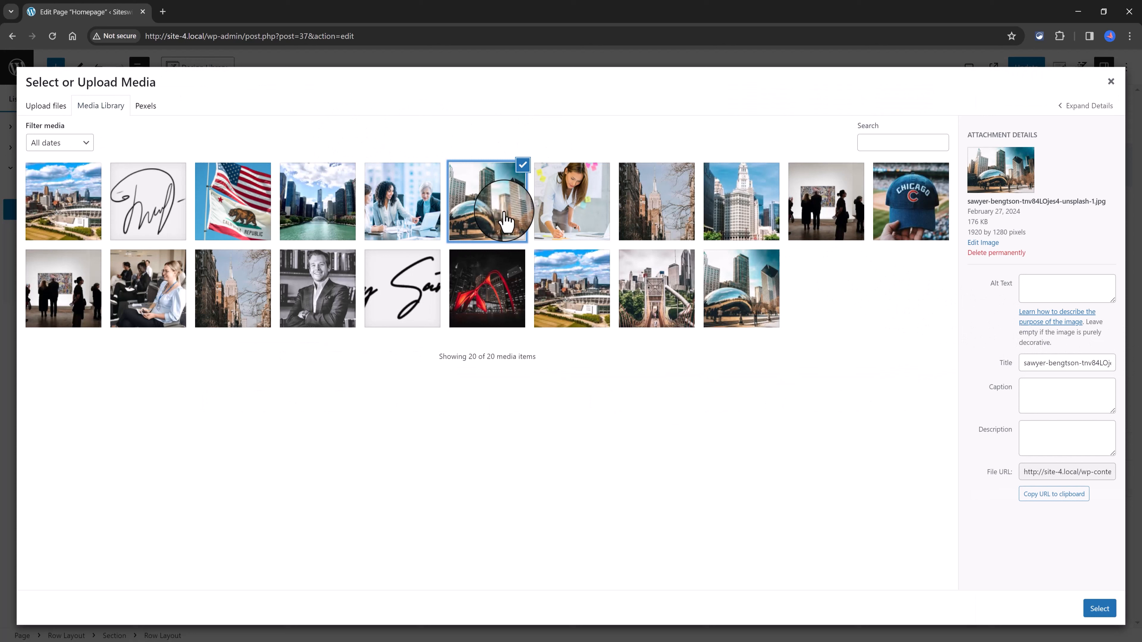
click(1097, 609)
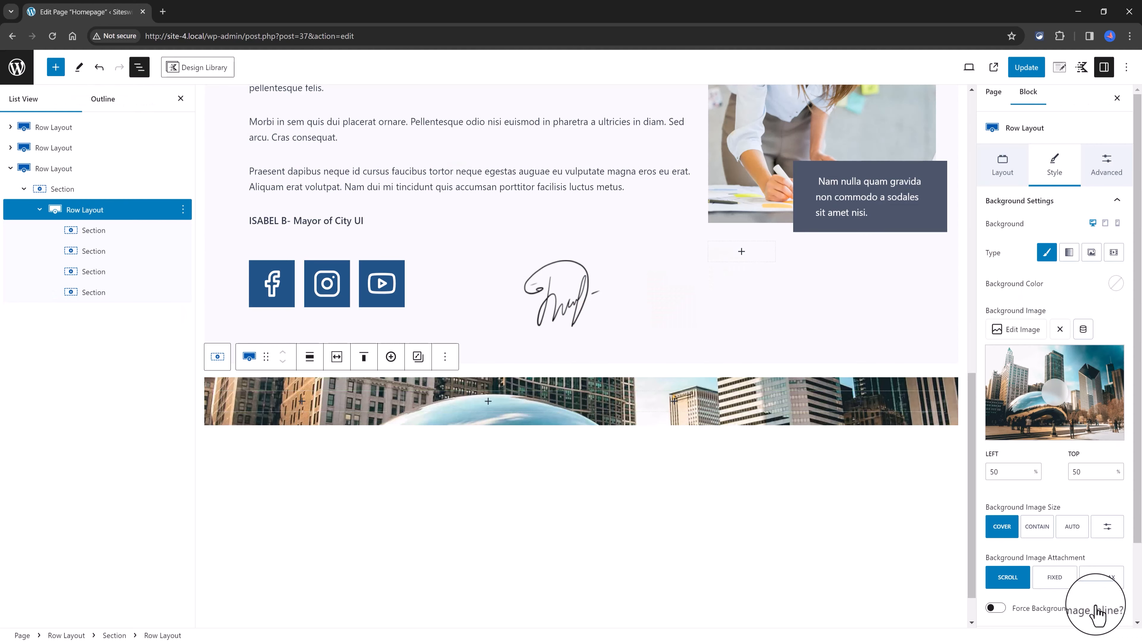
Step: Insert a Count Up block into the first column of the four-column row
click(105, 234)
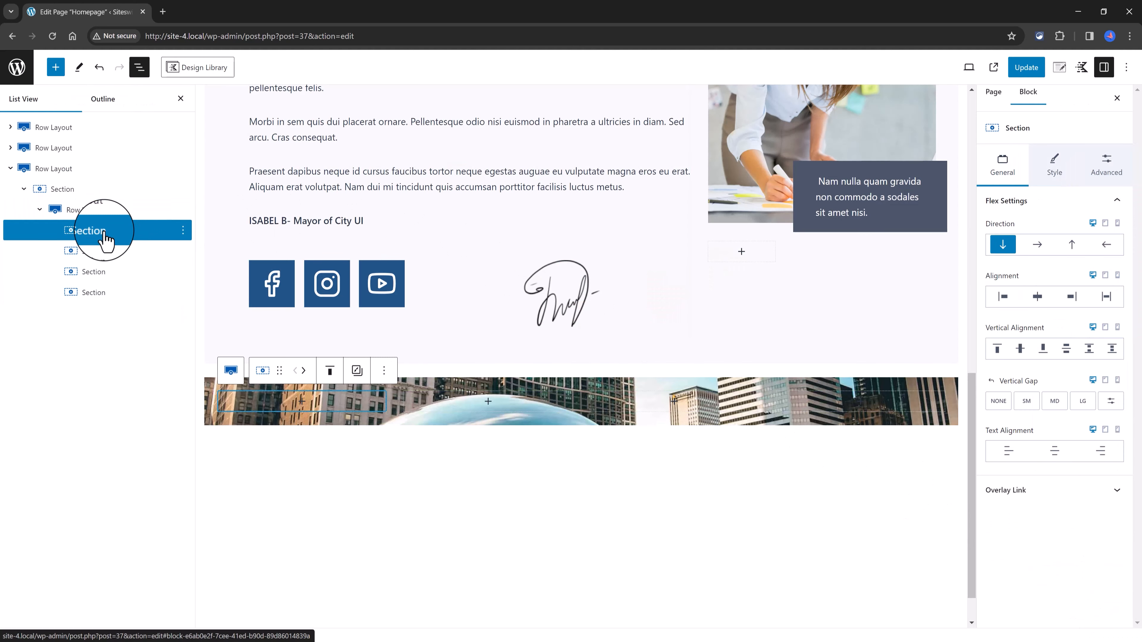
click(317, 401)
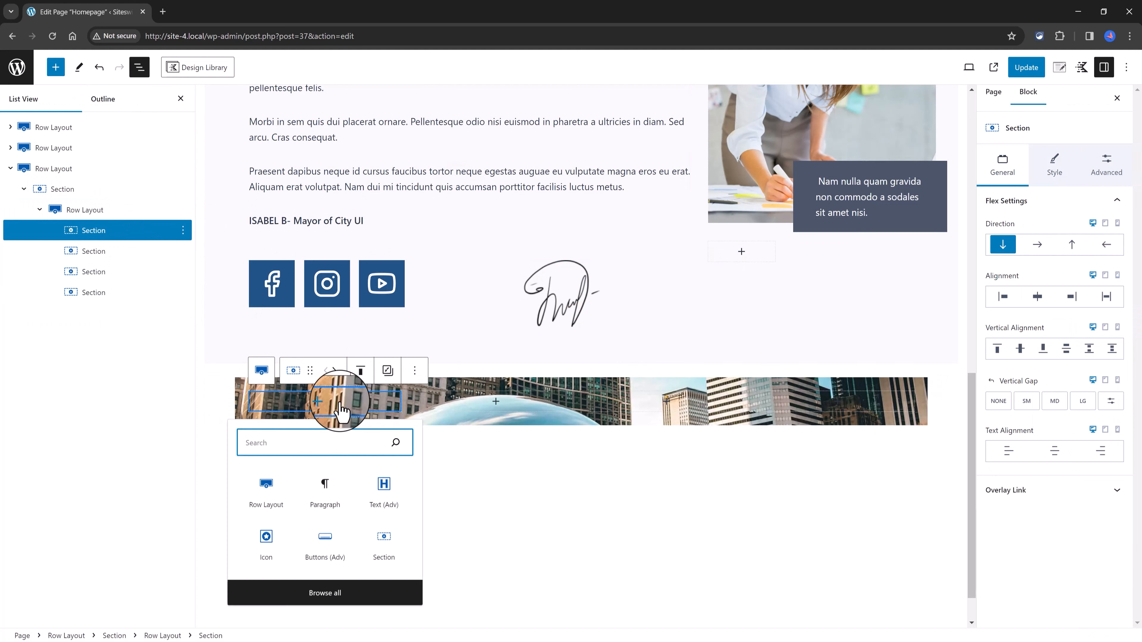
text(count up)
click(265, 499)
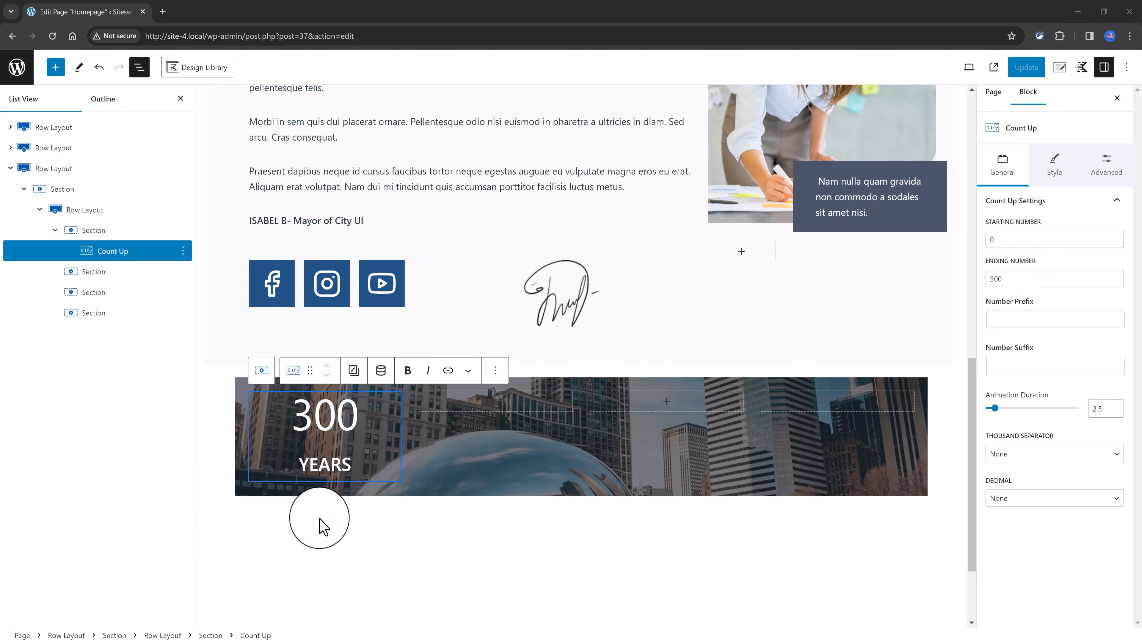
Step: Duplicate the Count Up block until the second, third and fourth columns of the row each hold one copy
click(496, 370)
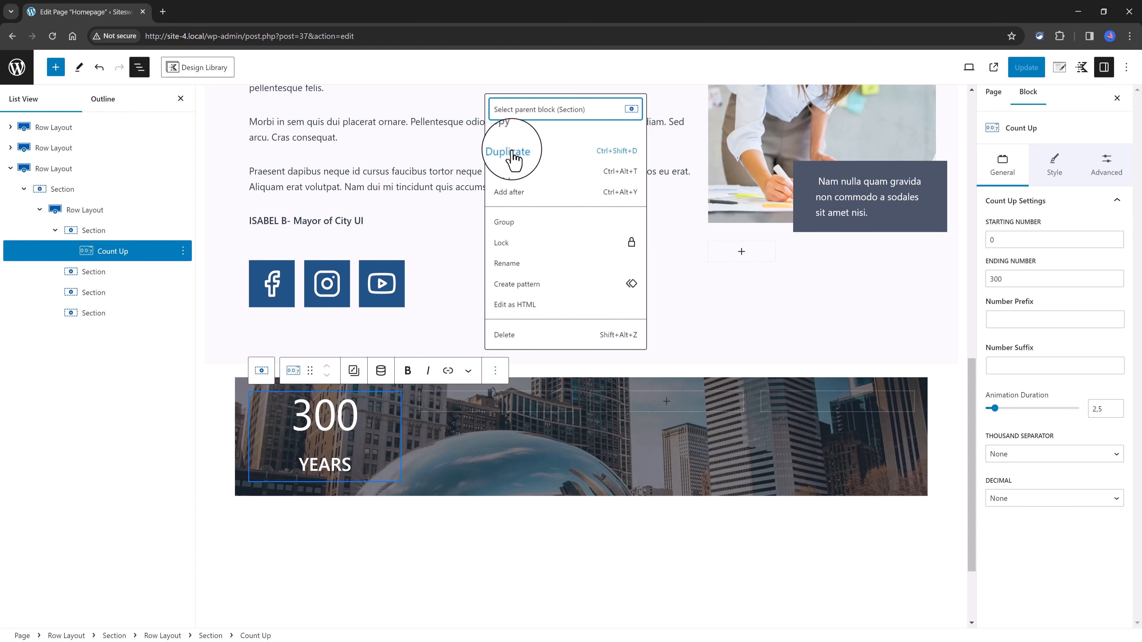
click(512, 153)
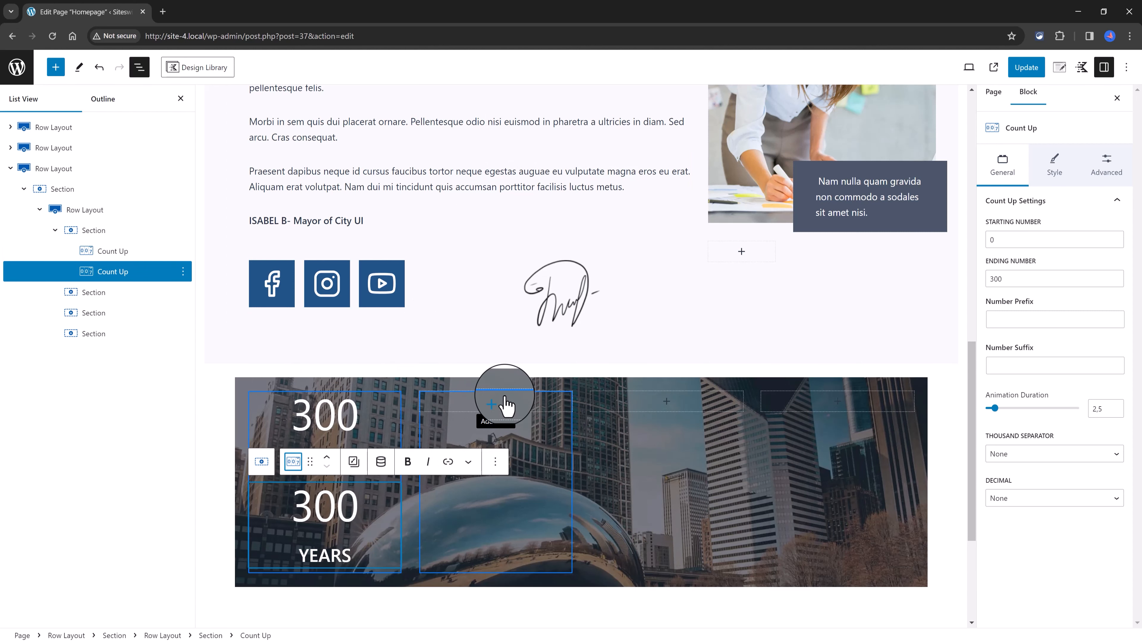
drag(309, 461, 484, 445)
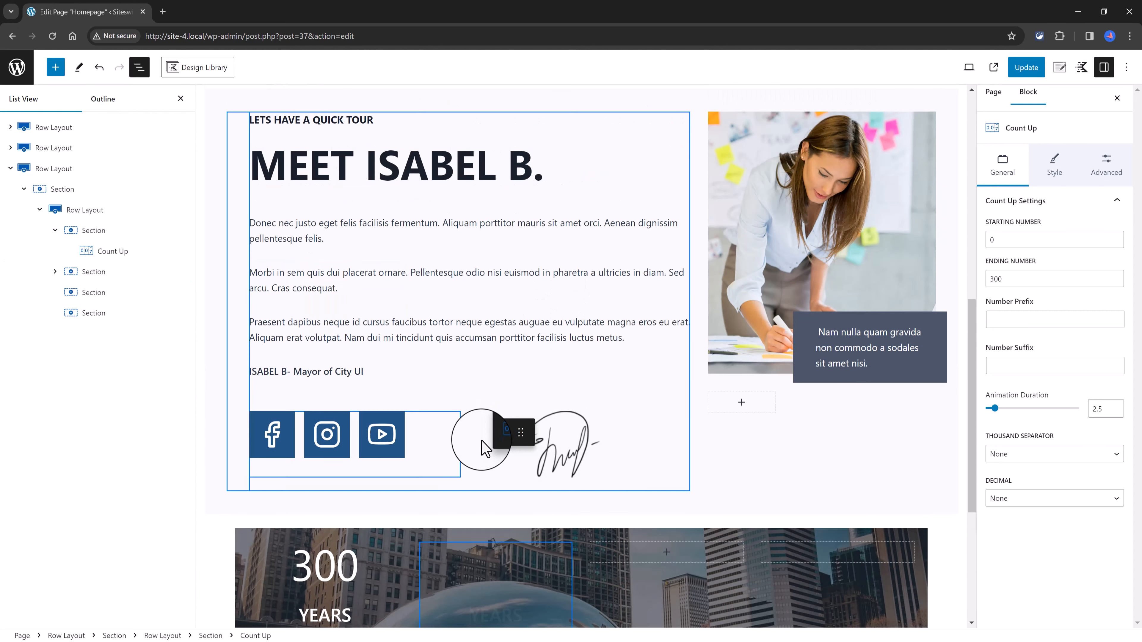
scroll(484, 445, down, 3)
click(666, 368)
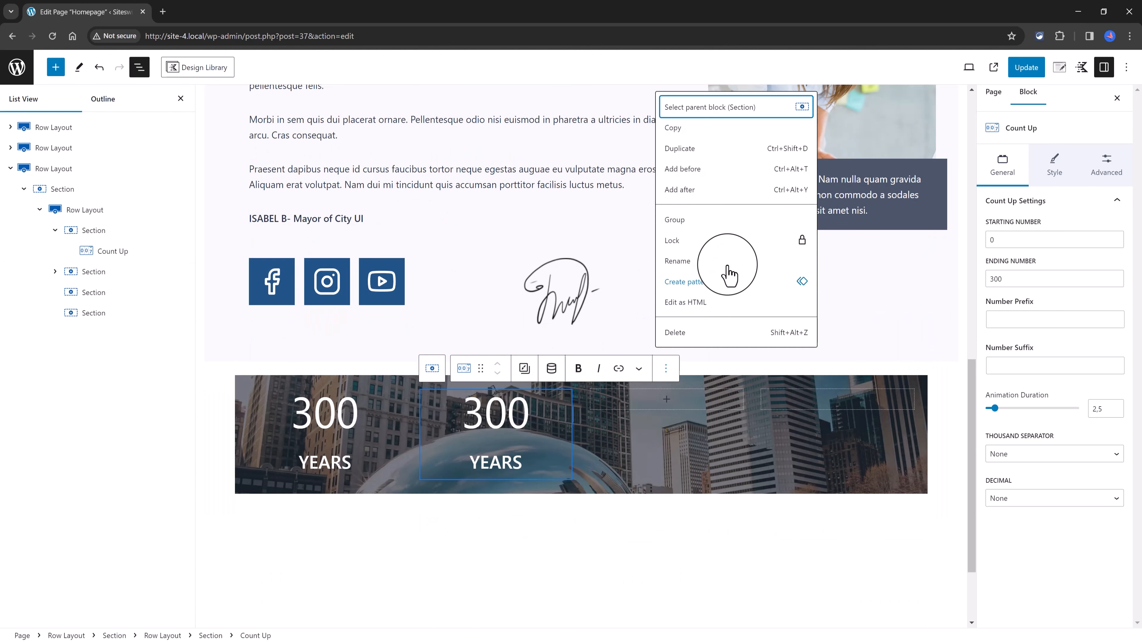
click(684, 152)
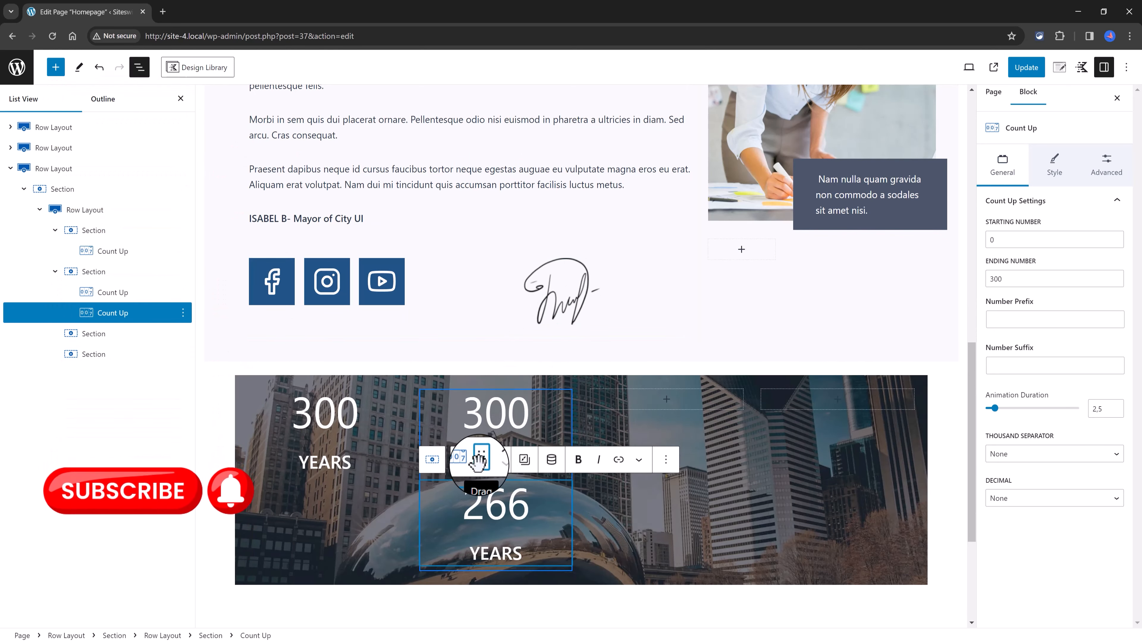
drag(480, 460, 695, 517)
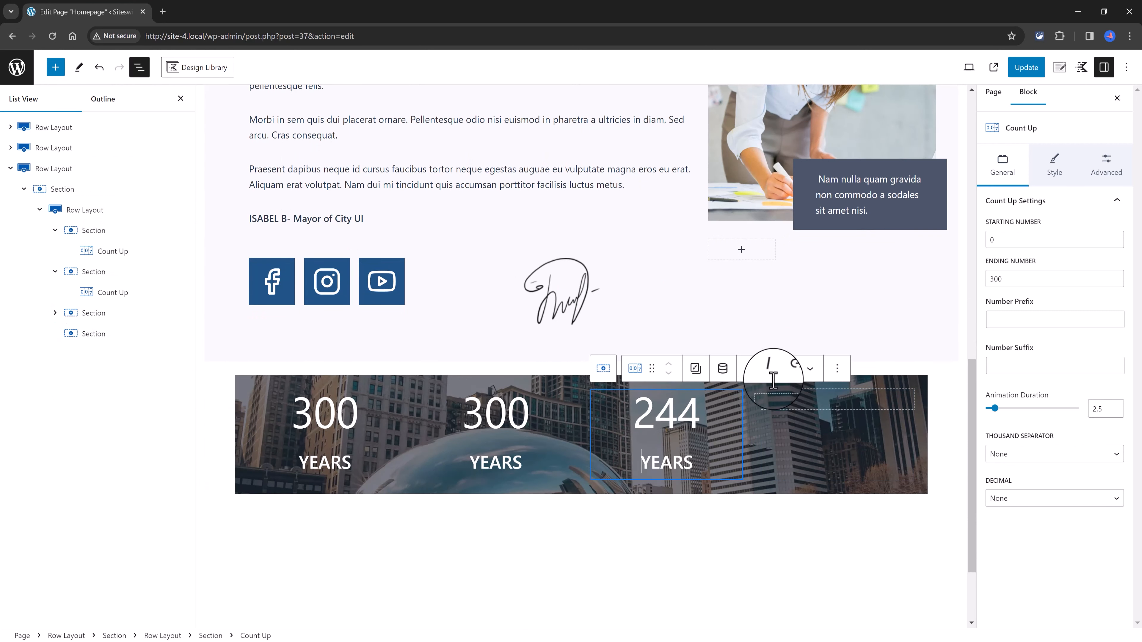
click(836, 369)
click(876, 151)
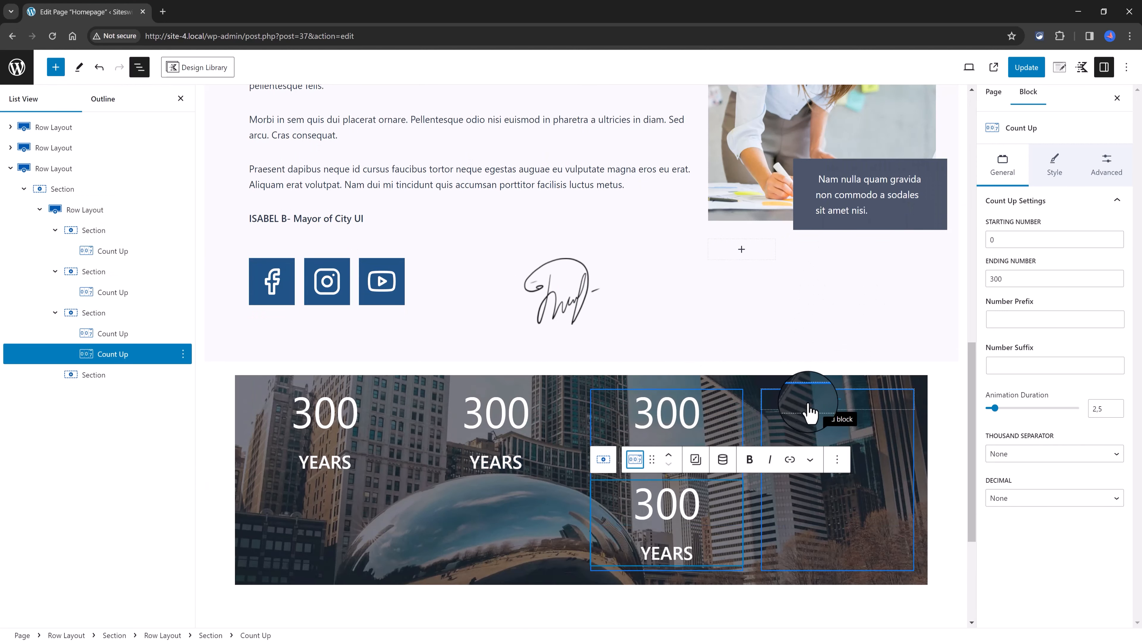
drag(635, 459, 815, 408)
Step: Set the ending numbers of the second, third and fourth counters to 500, 269 and 211
click(469, 412)
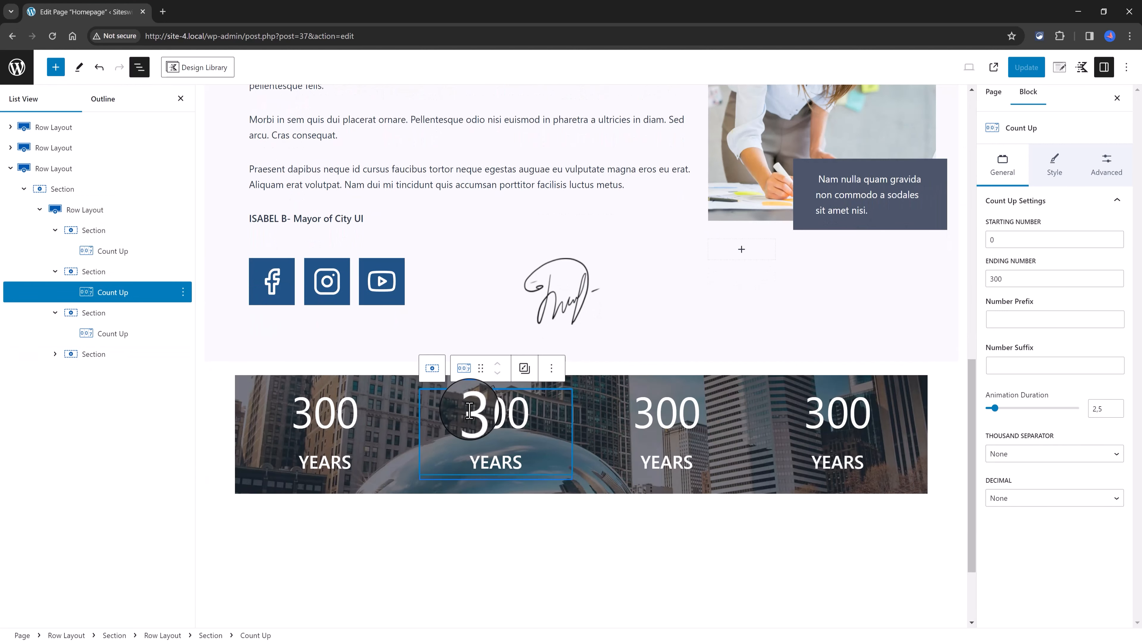
drag(469, 411, 556, 420)
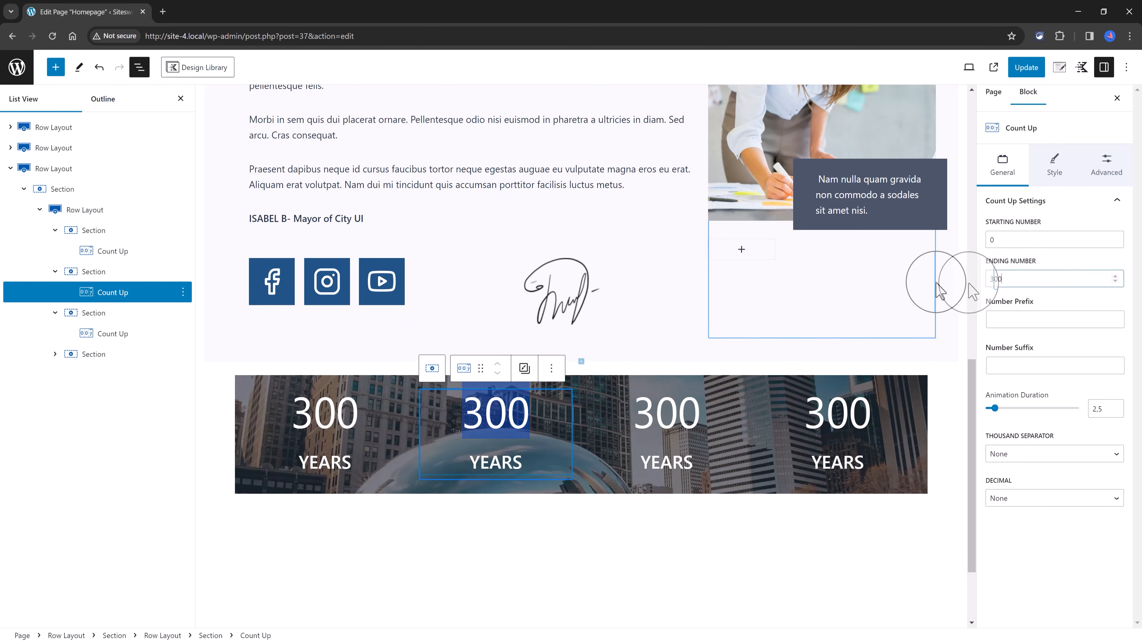
drag(1005, 280, 967, 286)
text(500)
drag(661, 411, 687, 412)
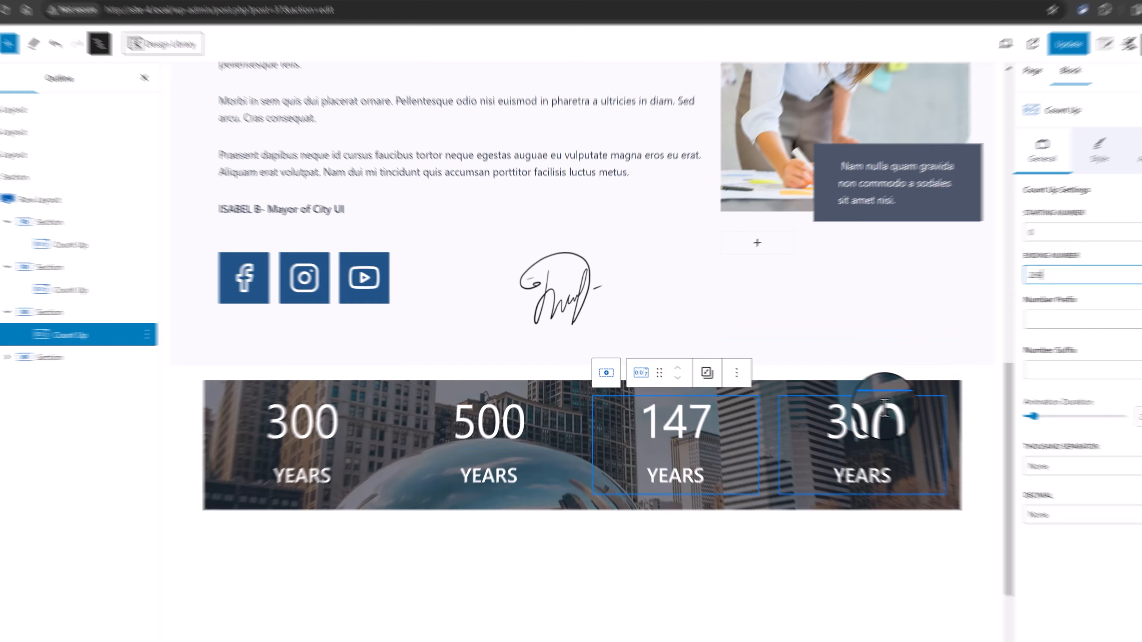
drag(840, 411, 798, 414)
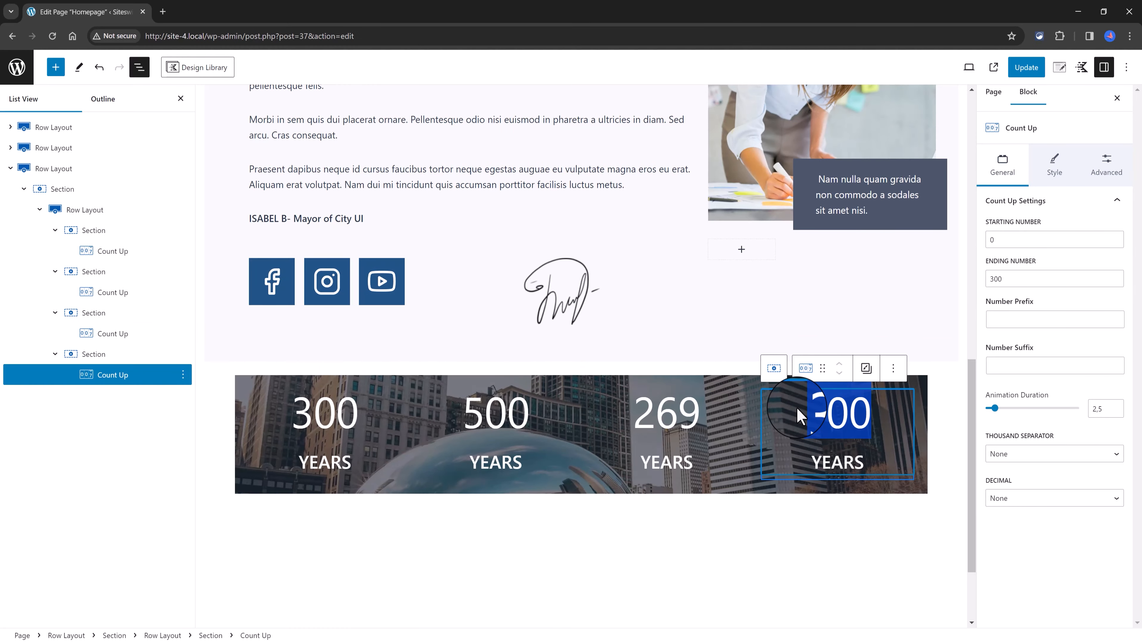
drag(1006, 280, 976, 276)
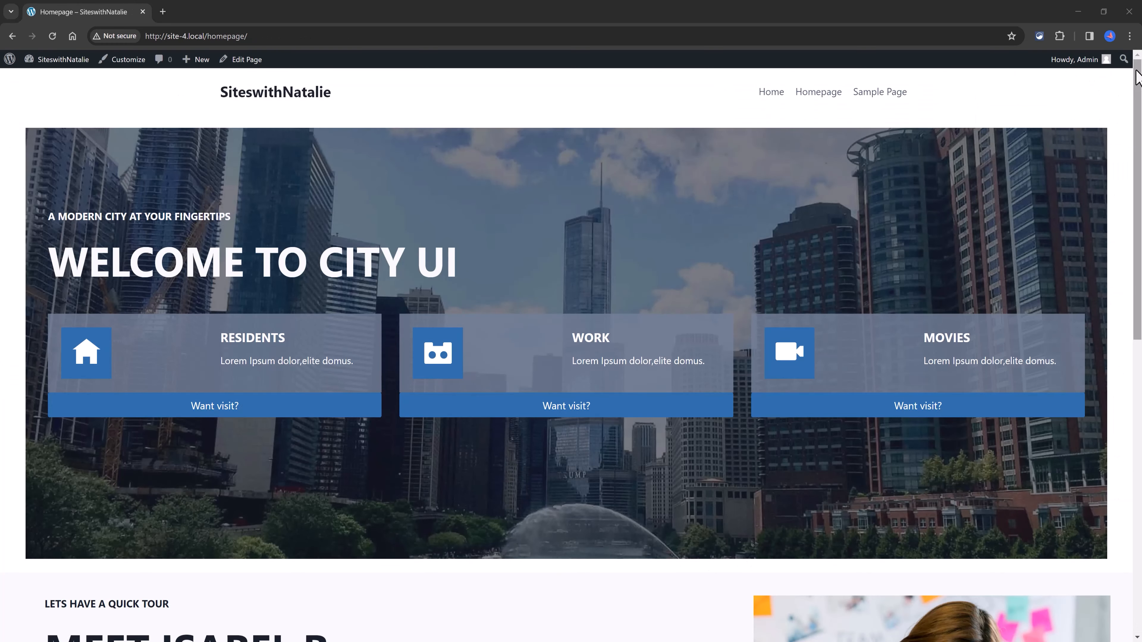
Step: View the live homepage from hero to counters and check its layout at full width and in a narrower incognito window
drag(1137, 76, 1140, 385)
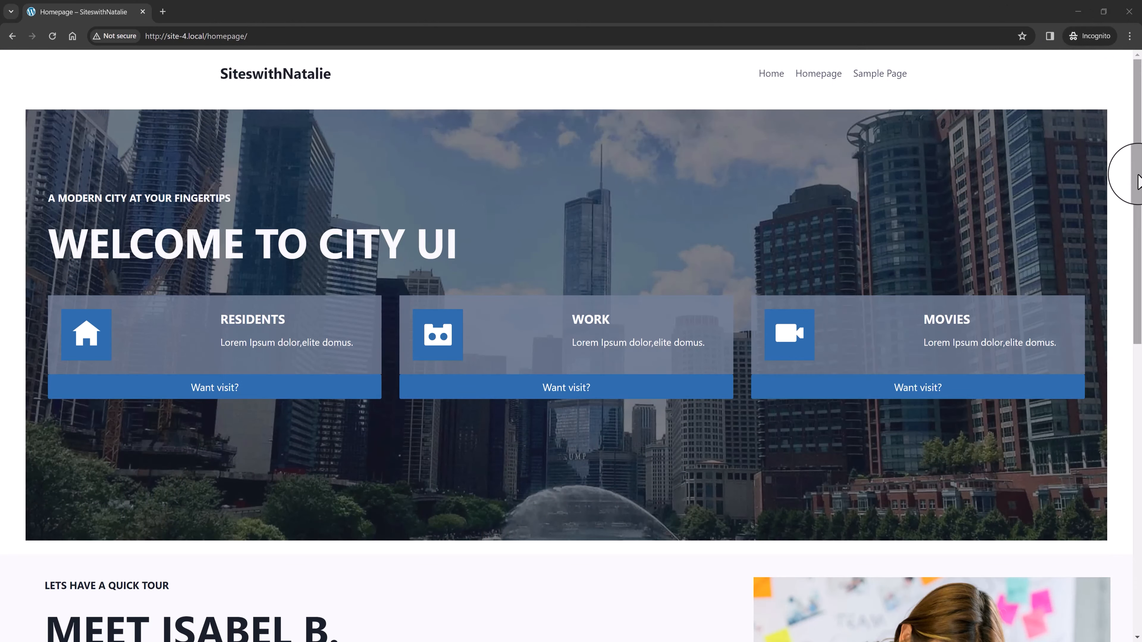
drag(1137, 175, 1141, 492)
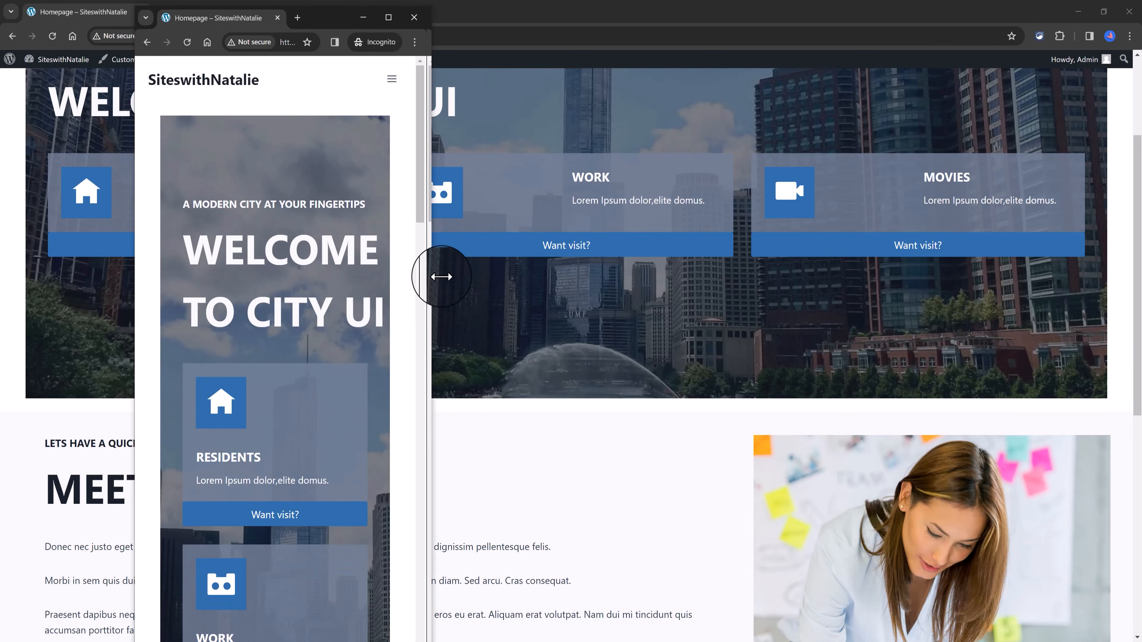
drag(441, 273, 853, 300)
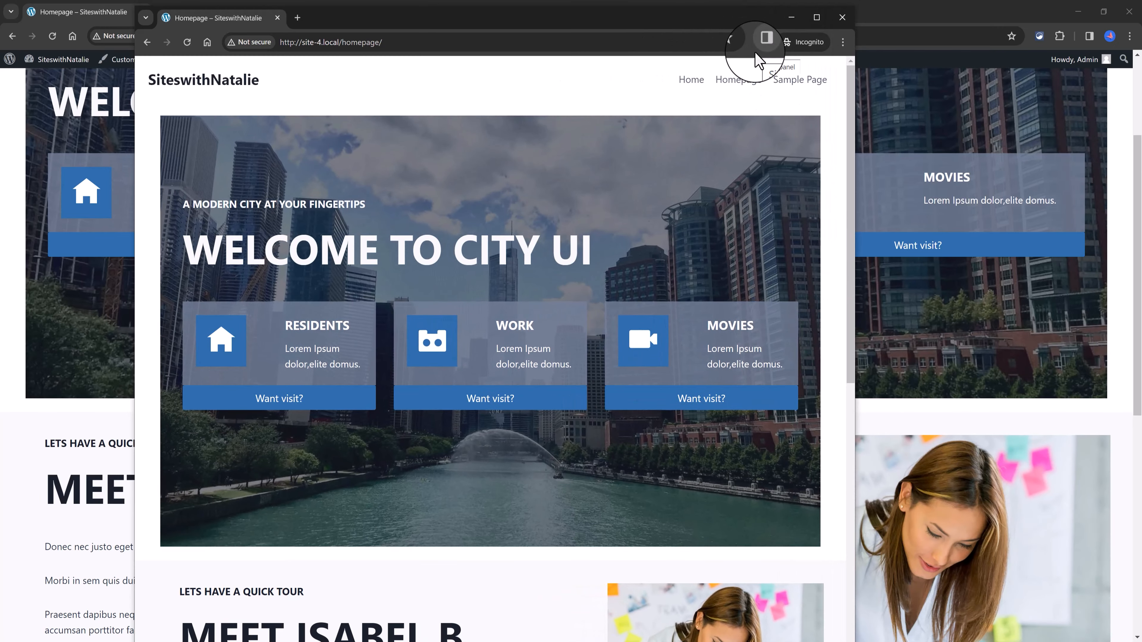
drag(857, 192, 760, 198)
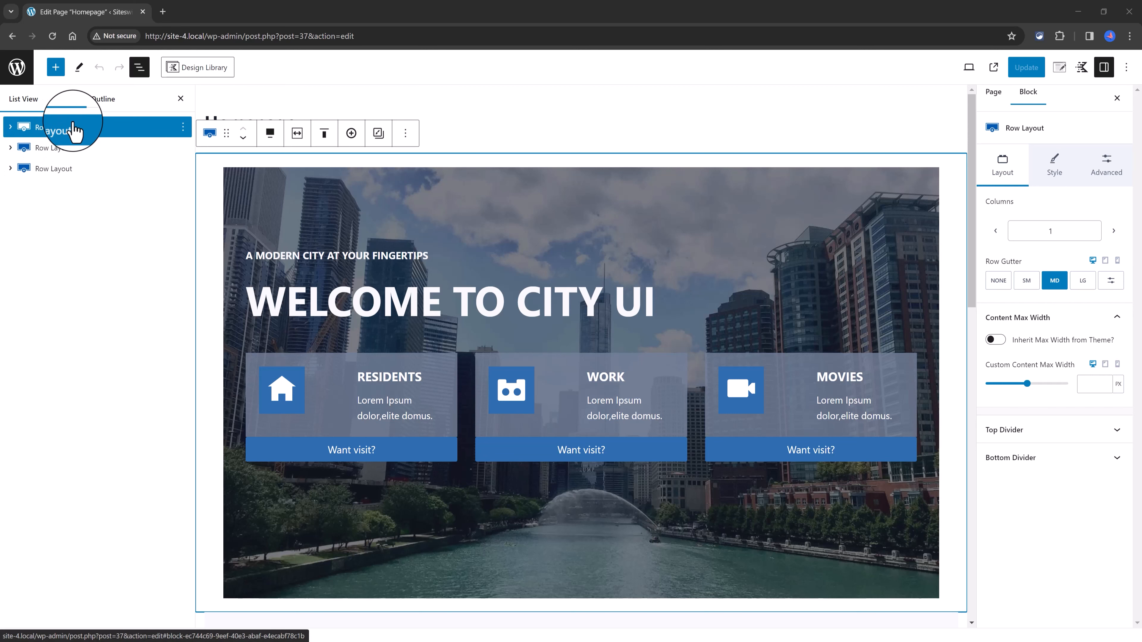
Step: Switch the page editor to the mobile preview, review the page, and select the hero Row Layout block
click(969, 67)
click(874, 150)
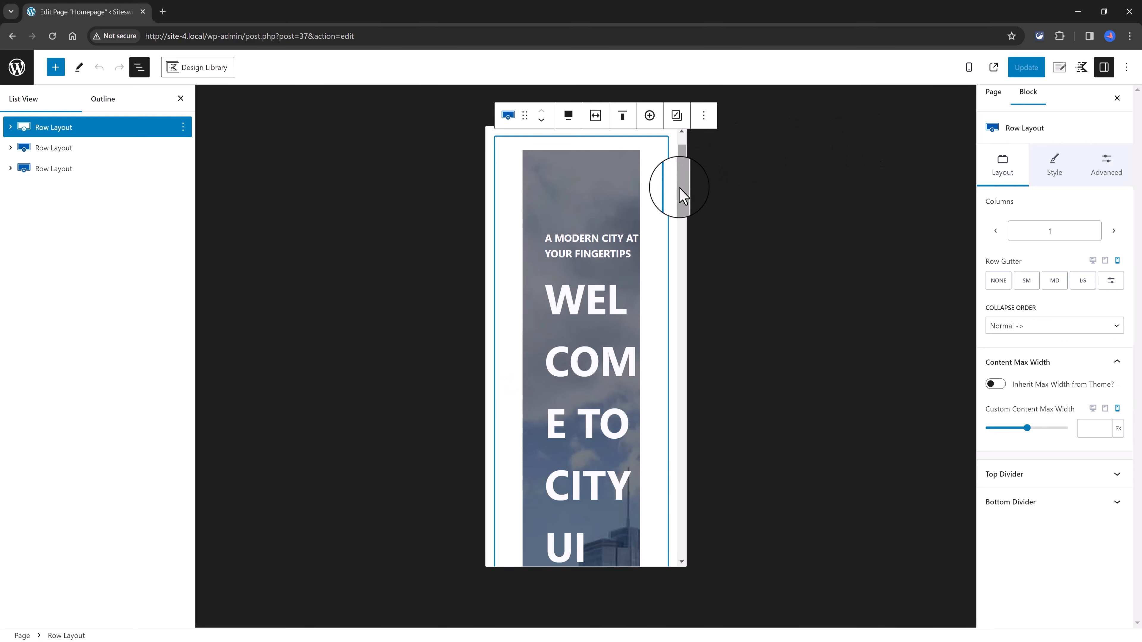
drag(683, 194, 670, 372)
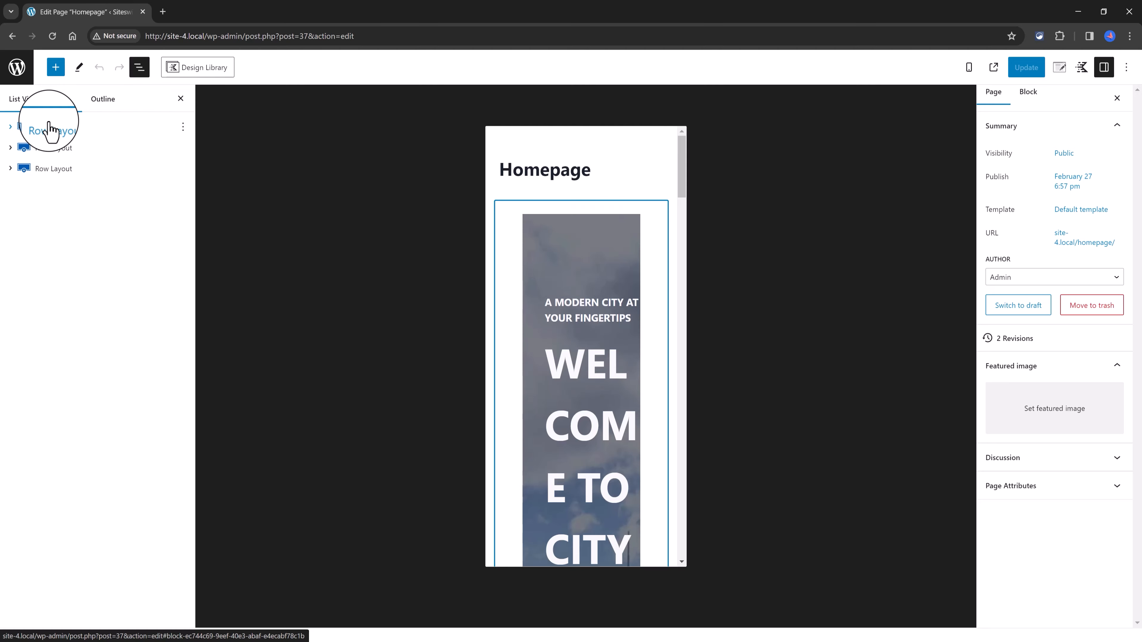
click(48, 130)
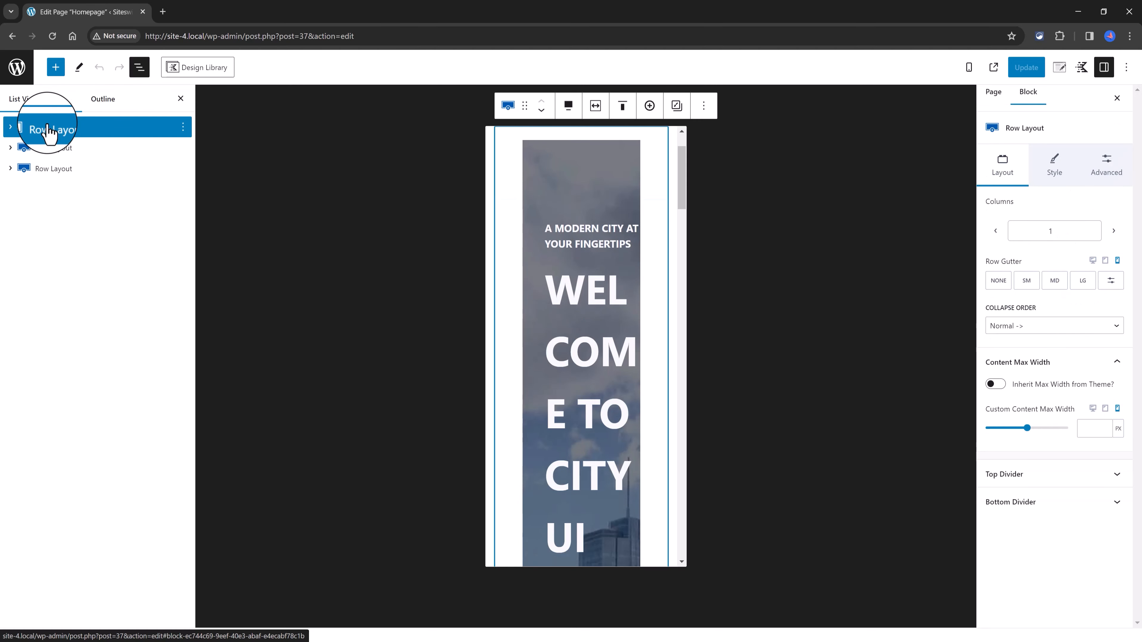